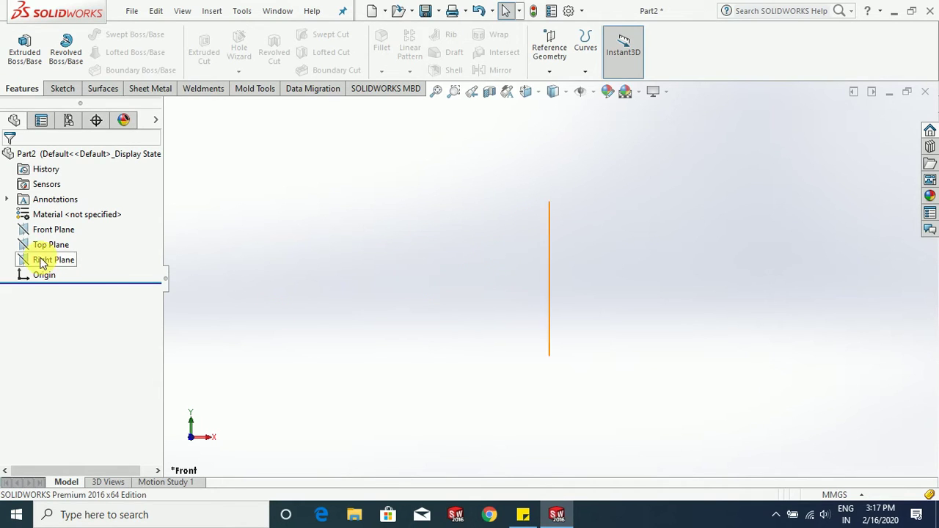
Start a sketch on the Front Plane and draw a short horizontal line from the origin in the positive X direction.
click(44, 230)
click(58, 212)
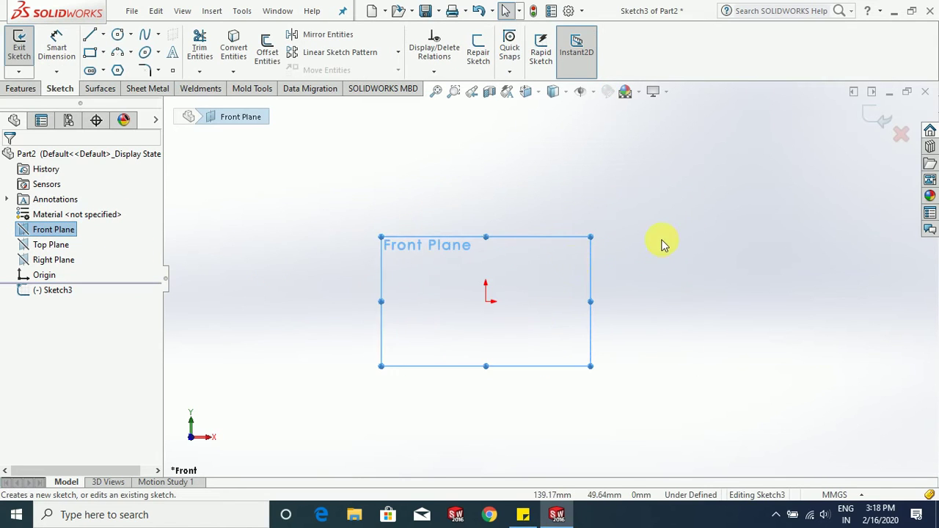
click(90, 35)
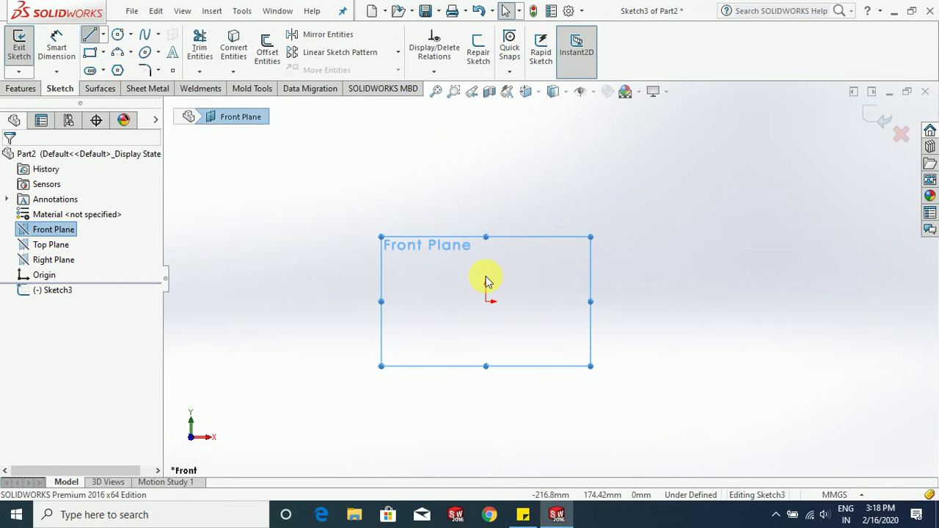
scroll(529, 301, down, 3)
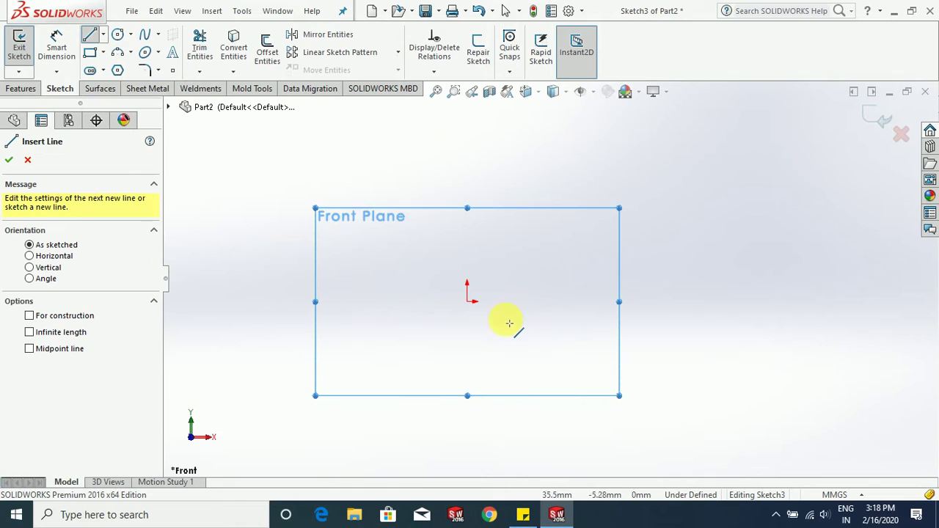
click(471, 306)
scroll(508, 305, down, 3)
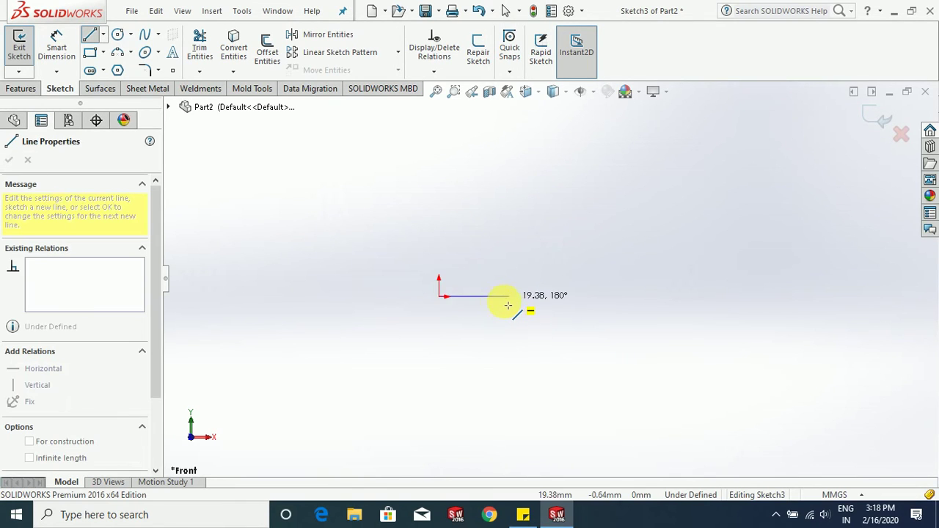
scroll(484, 295, down, 1)
scroll(490, 297, down, 2)
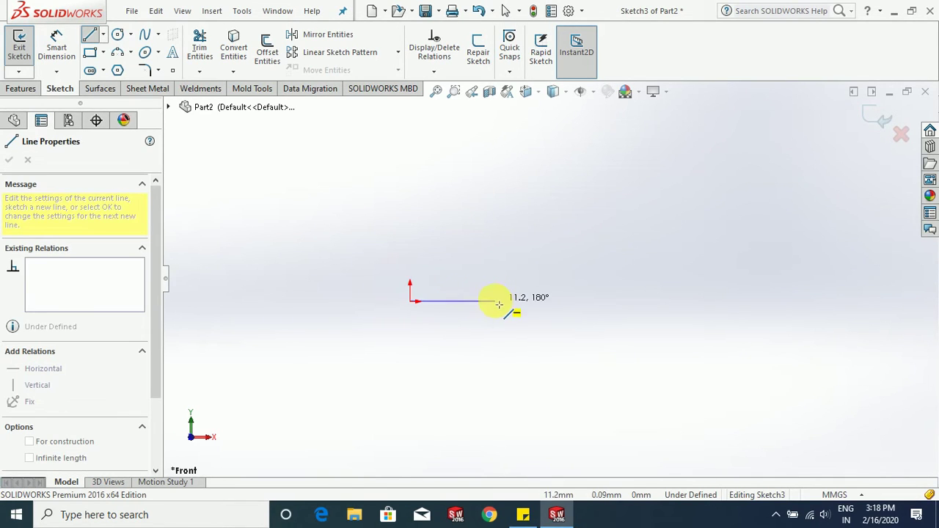
click(462, 301)
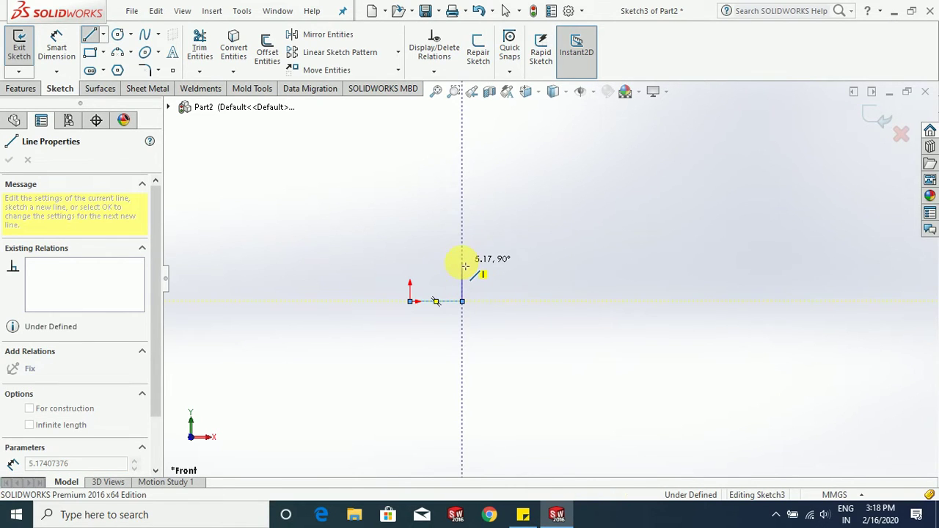
Continue the line chain upward about 5 mm, back about 3.4 mm toward the origin side, up again, and outward horizontally to form the neck.
click(463, 262)
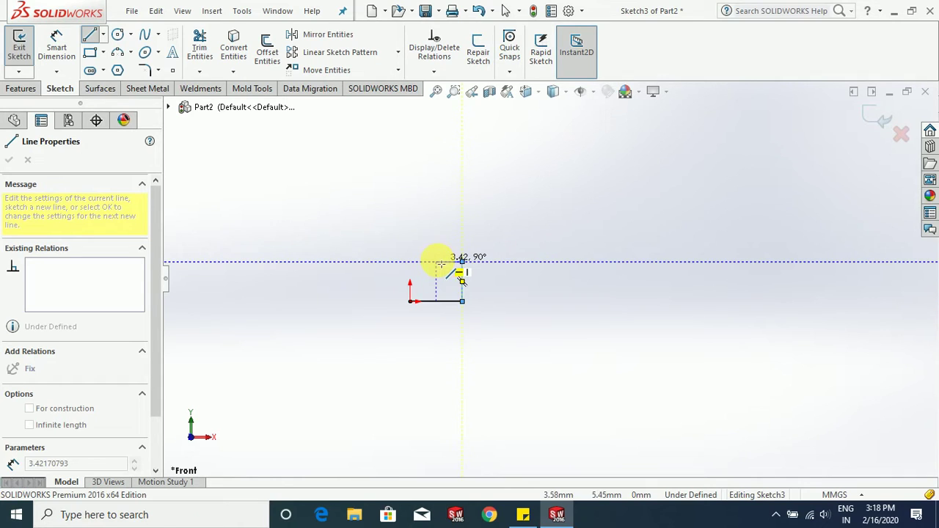
click(436, 262)
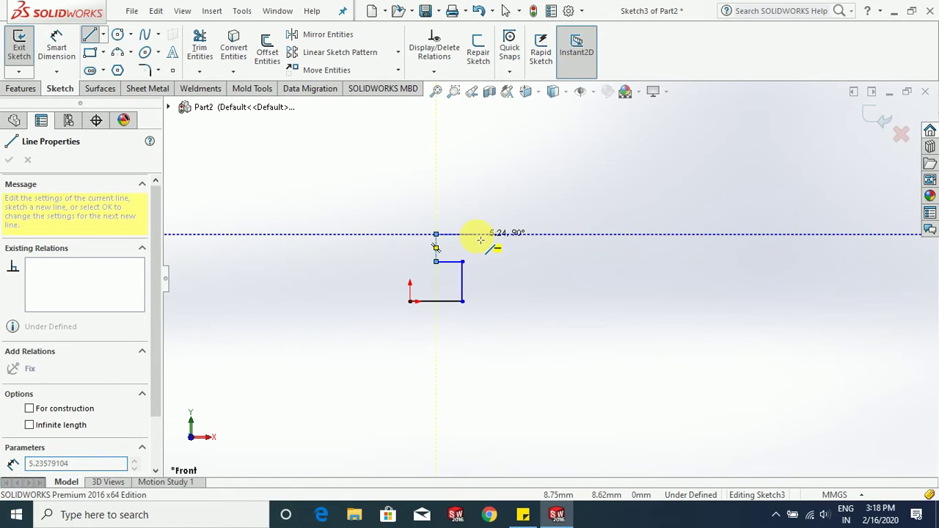
click(559, 234)
Continue the outer side with a long vertical line, an outward-curving tangent arc, and a short vertical line above the arc.
scroll(580, 266, down, 2)
scroll(580, 266, up, 6)
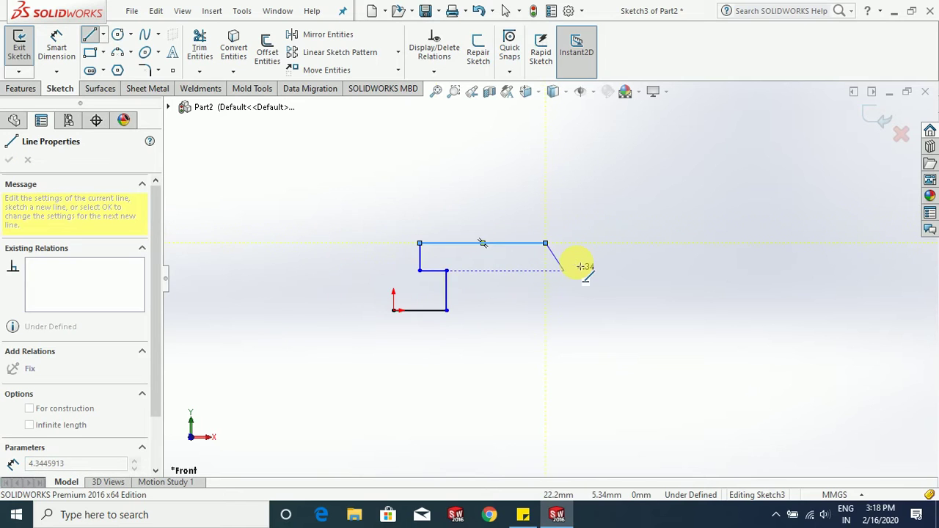
scroll(550, 243, down, 4)
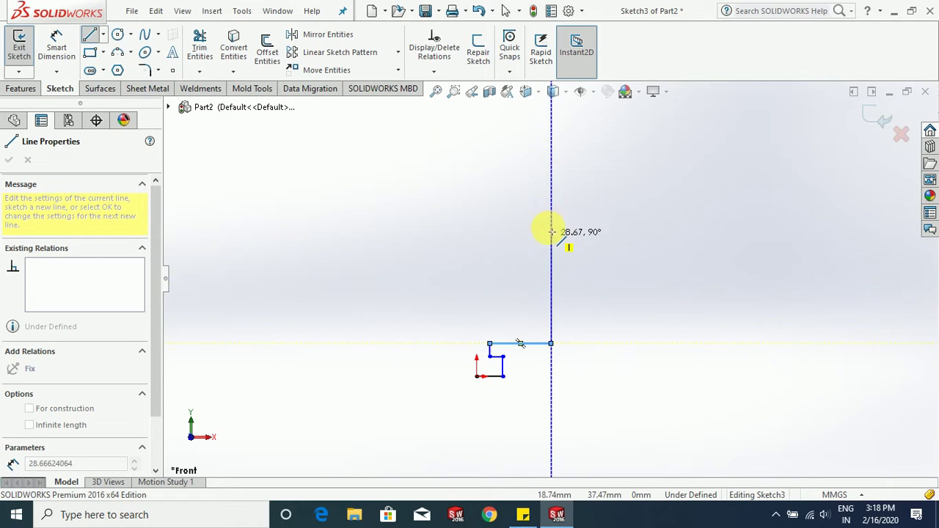
click(551, 246)
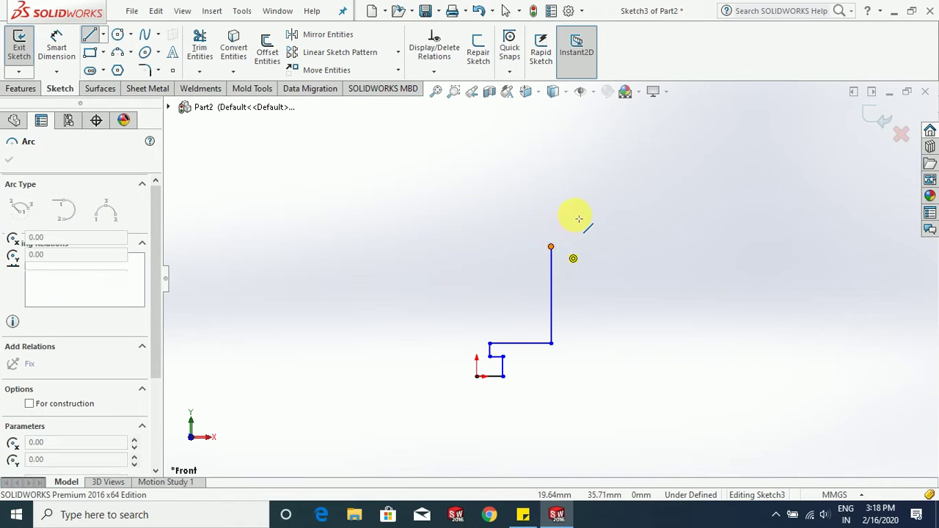
click(573, 213)
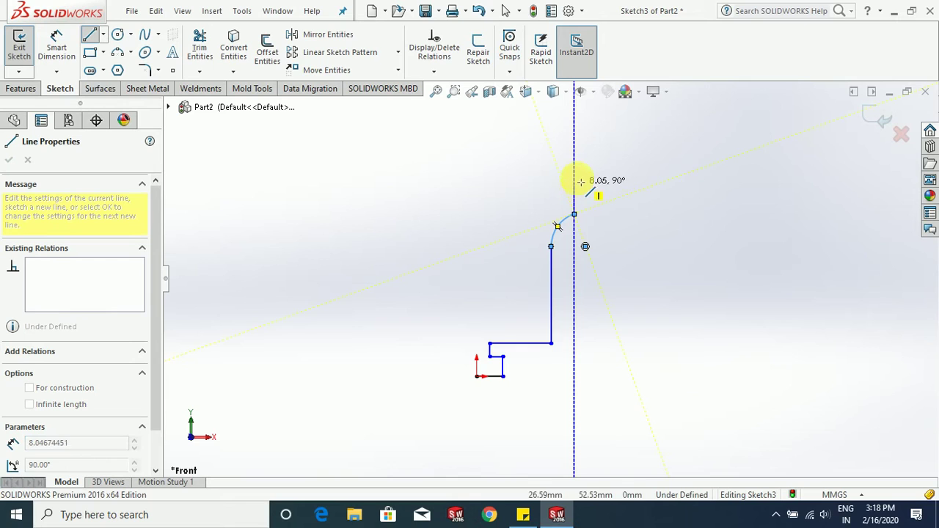
click(573, 179)
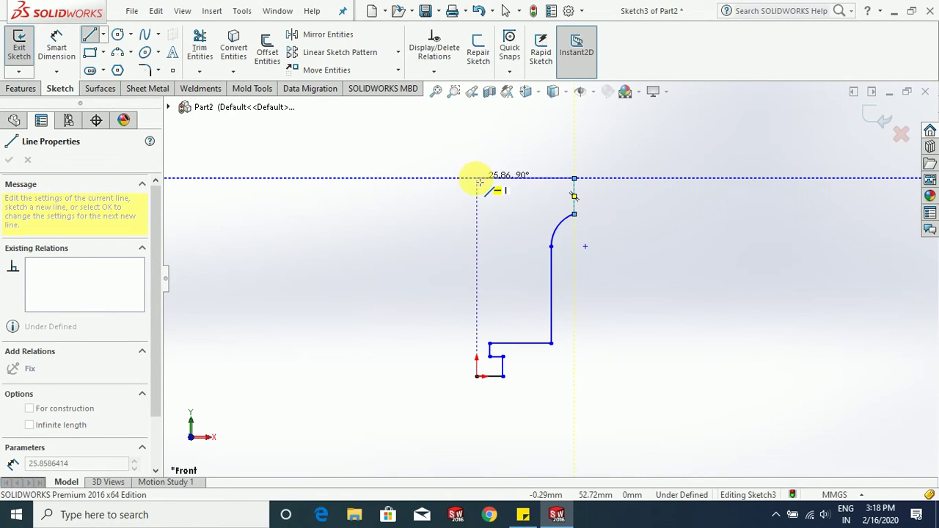
Close the profile with a top line about 26 mm long and a vertical line about 52.7 mm down to the origin.
double_click(476, 178)
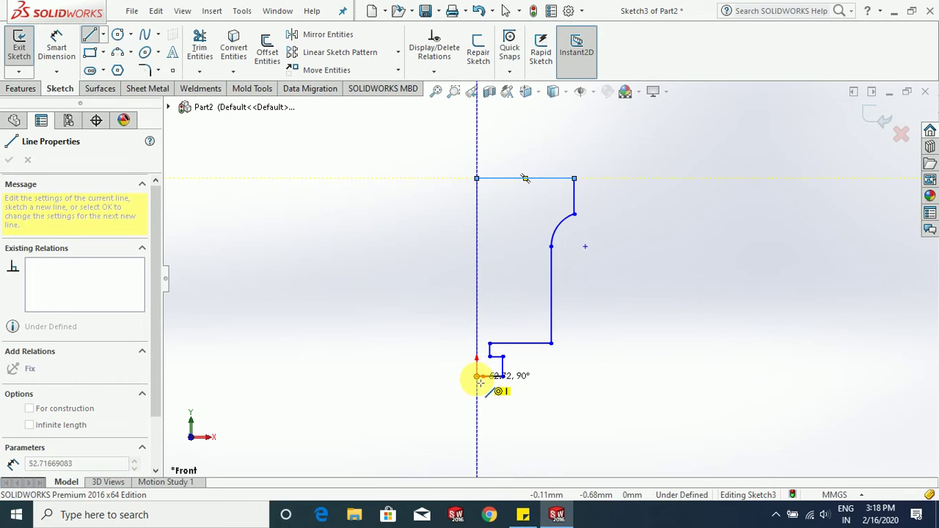
click(476, 377)
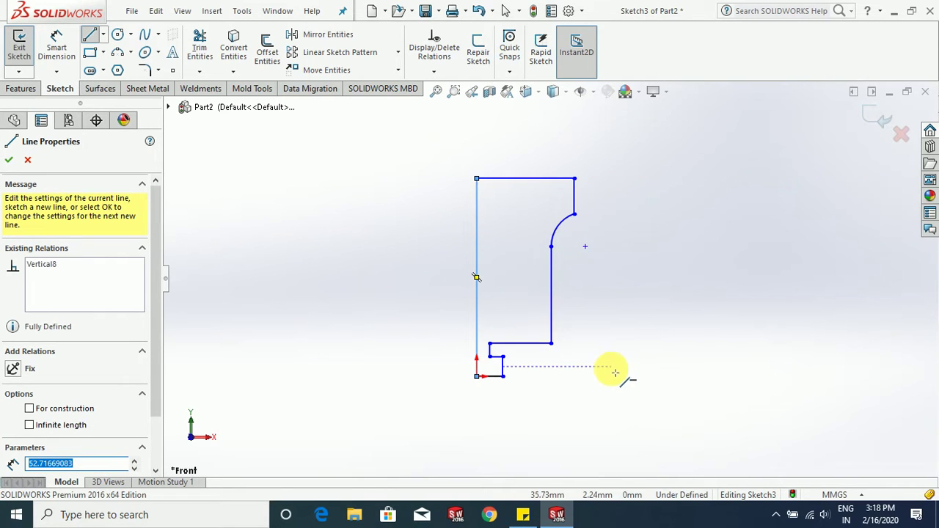
key(Escape)
Dimension the long vertical line above the origin to 100 mm.
scroll(597, 357, up, 3)
scroll(608, 339, down, 2)
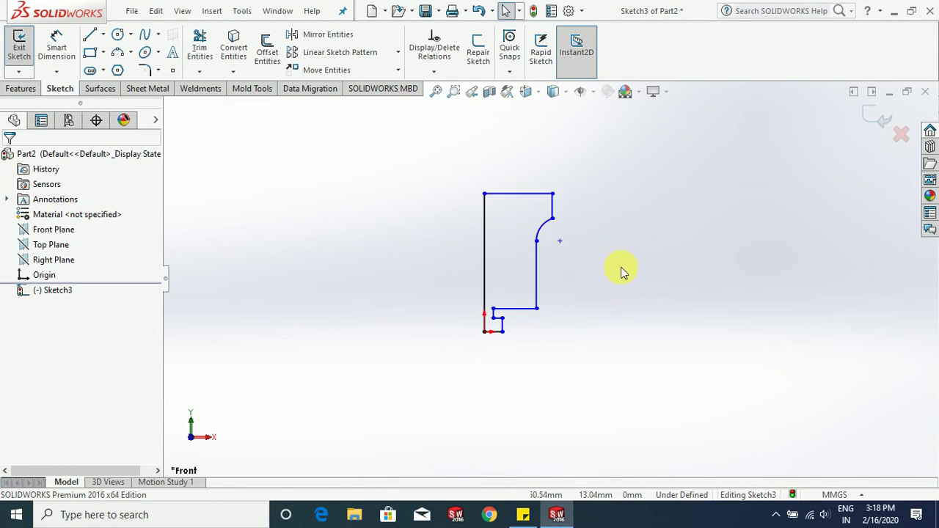
click(59, 44)
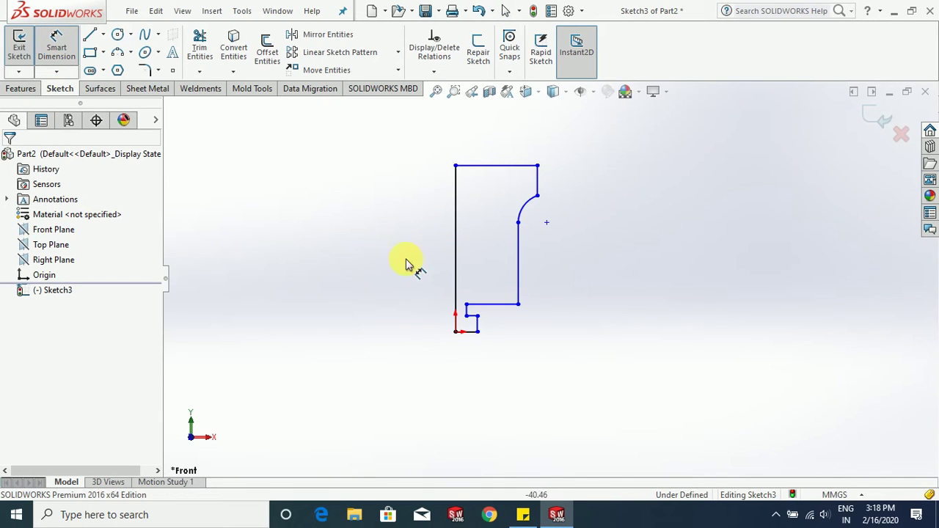
click(455, 248)
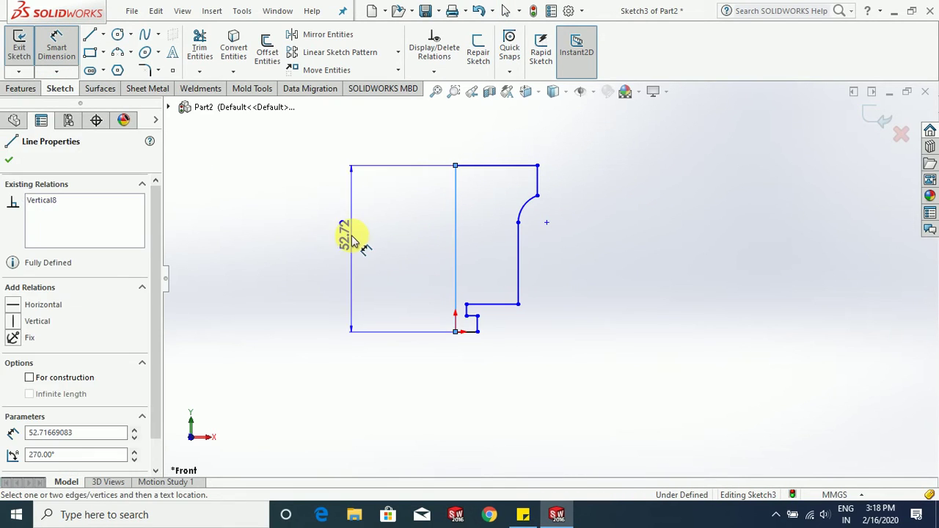
click(358, 243)
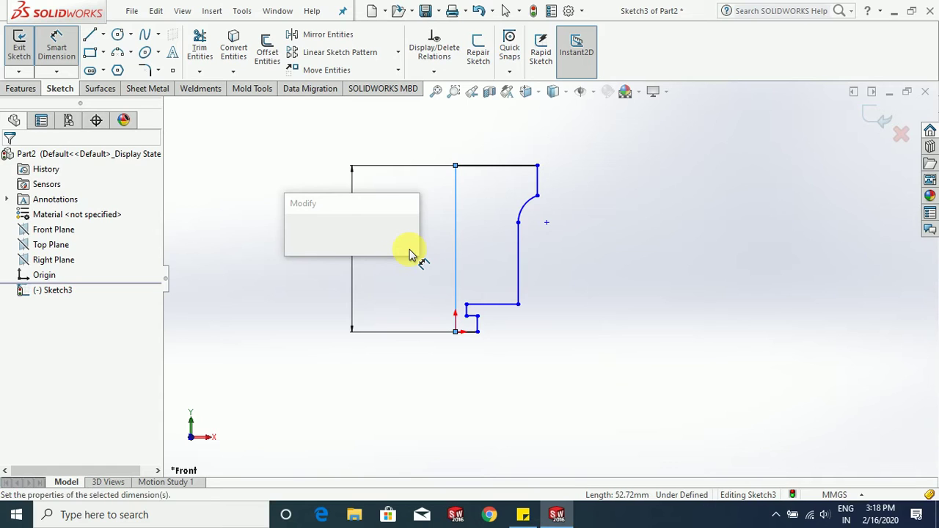
text(100)
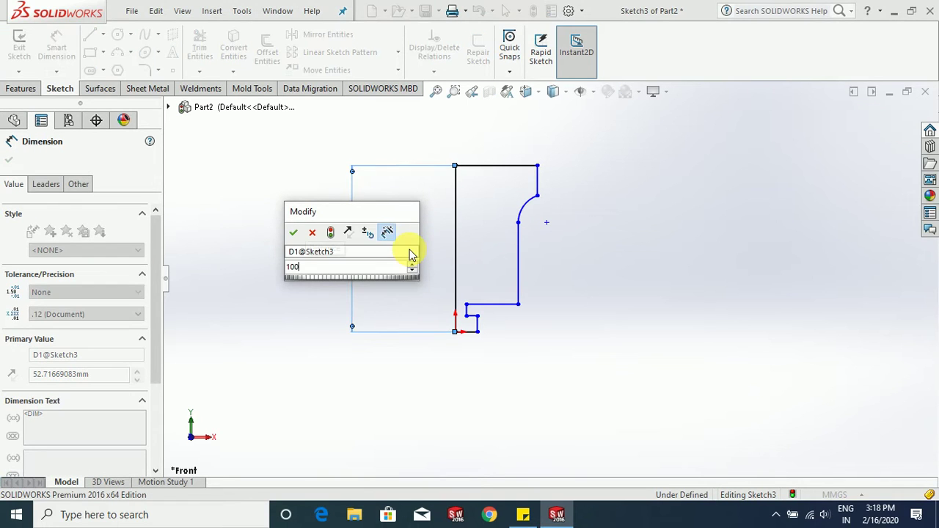
key(Return)
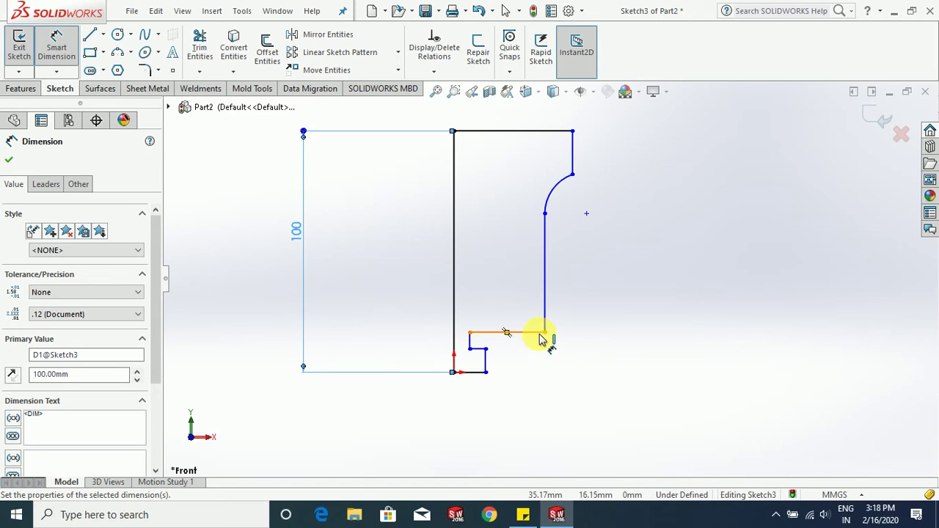
Dimension the vertical distance between the top line and the horizontal shoulder line above the neck to 80 mm.
click(536, 335)
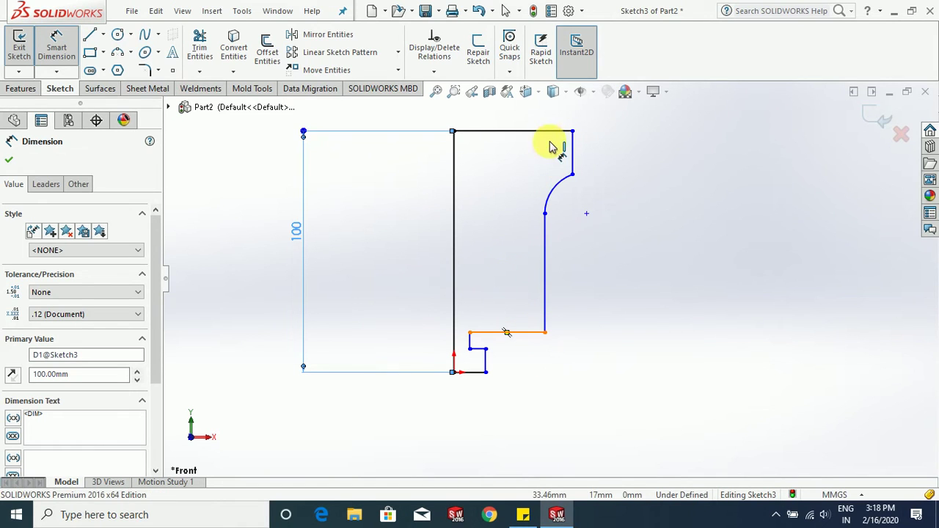
click(551, 130)
click(655, 190)
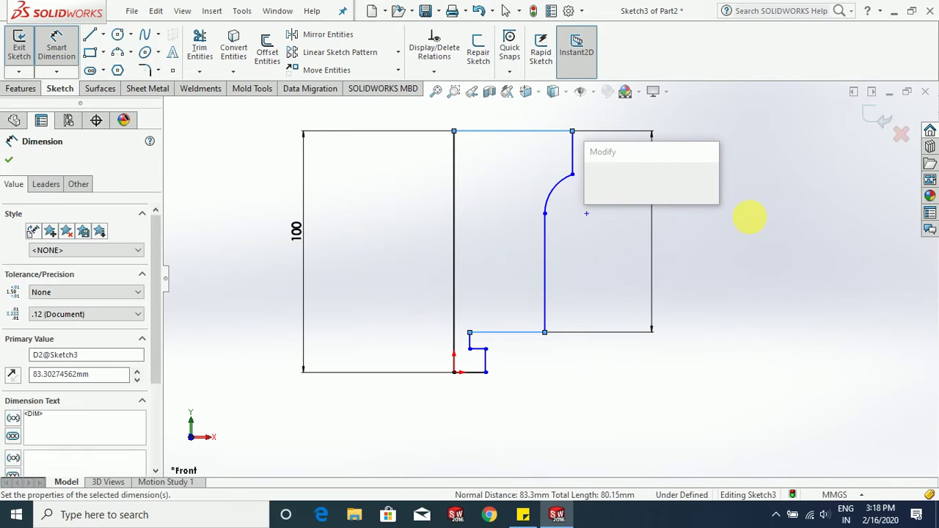
key(Return)
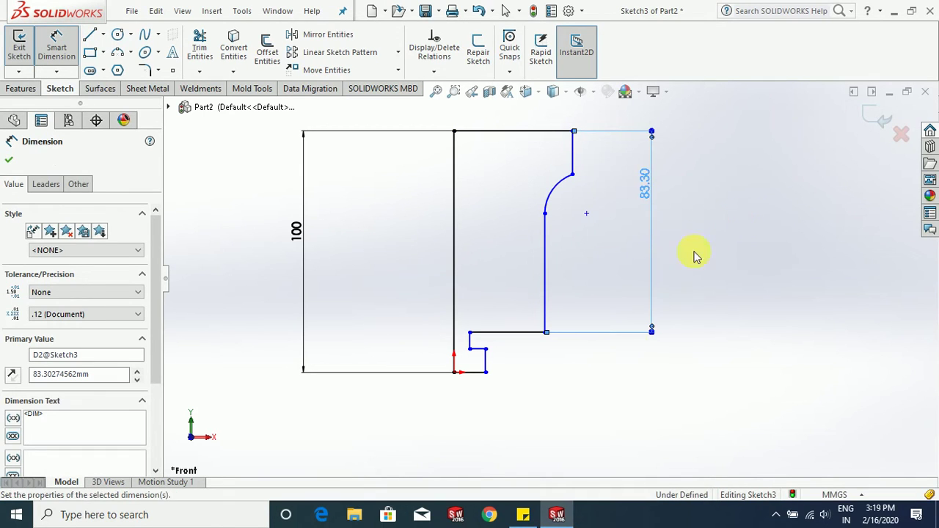
Dimension the short vertical neck line directly below the shoulder to 6 mm.
scroll(474, 383, down, 1)
scroll(477, 381, down, 2)
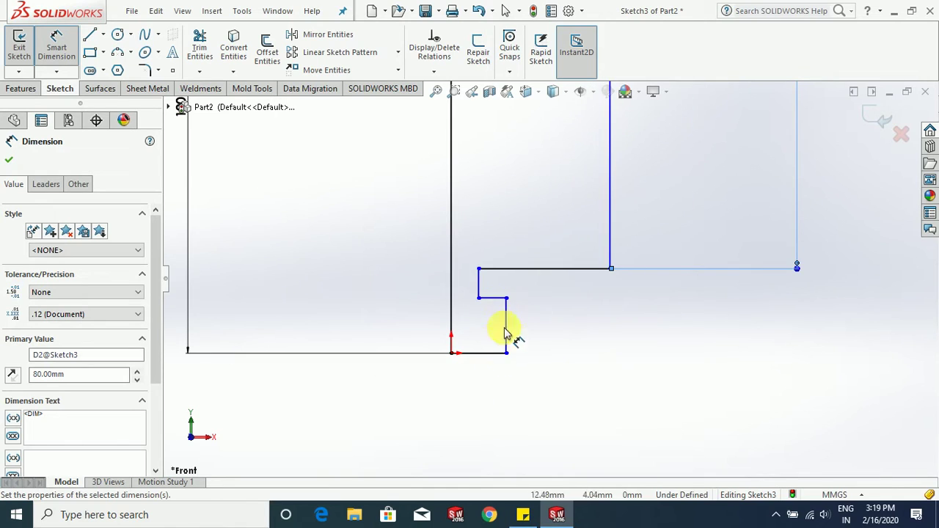
click(612, 291)
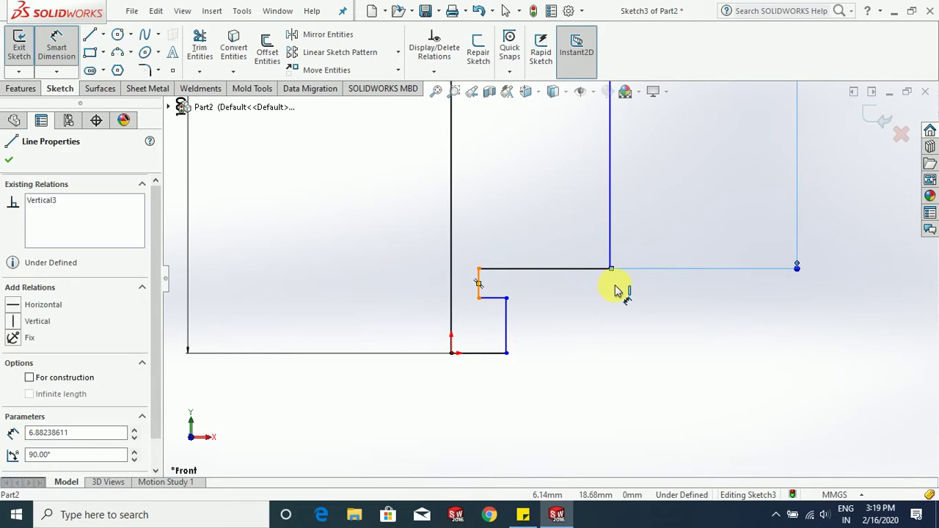
click(614, 285)
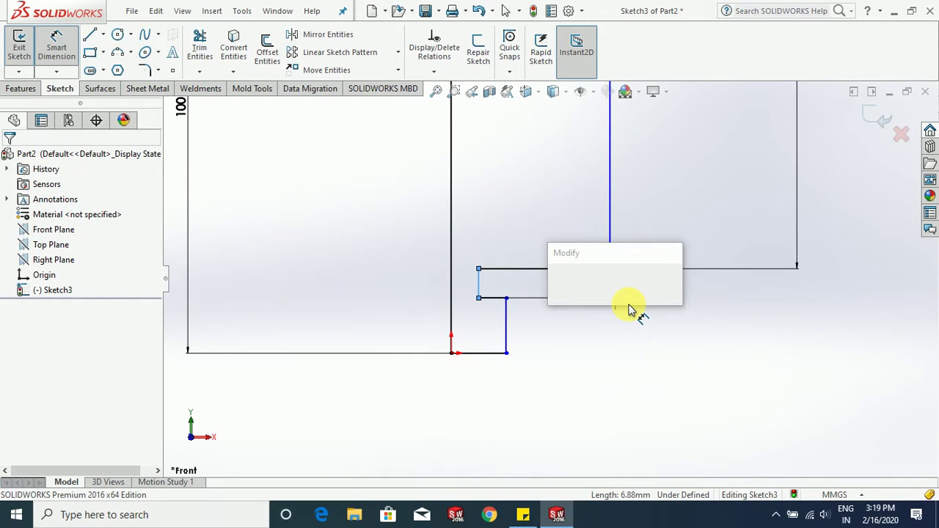
key(Return)
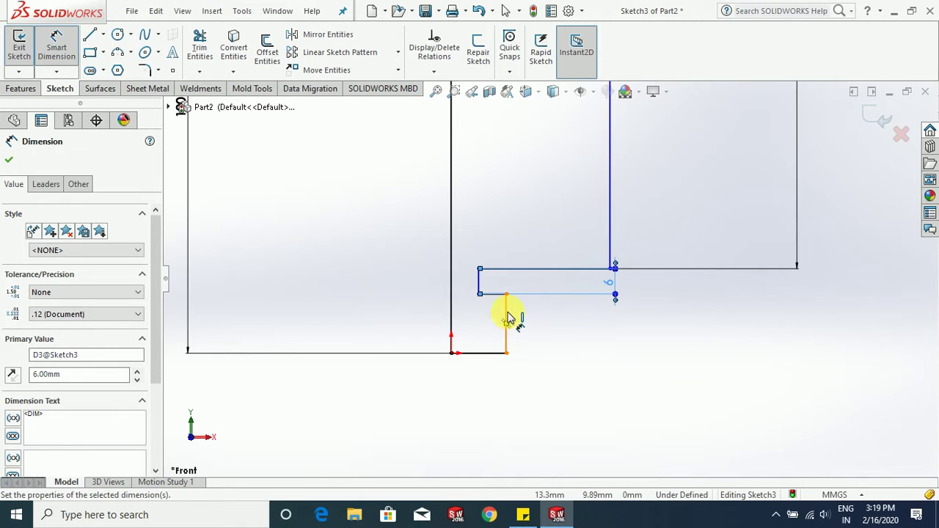
click(595, 323)
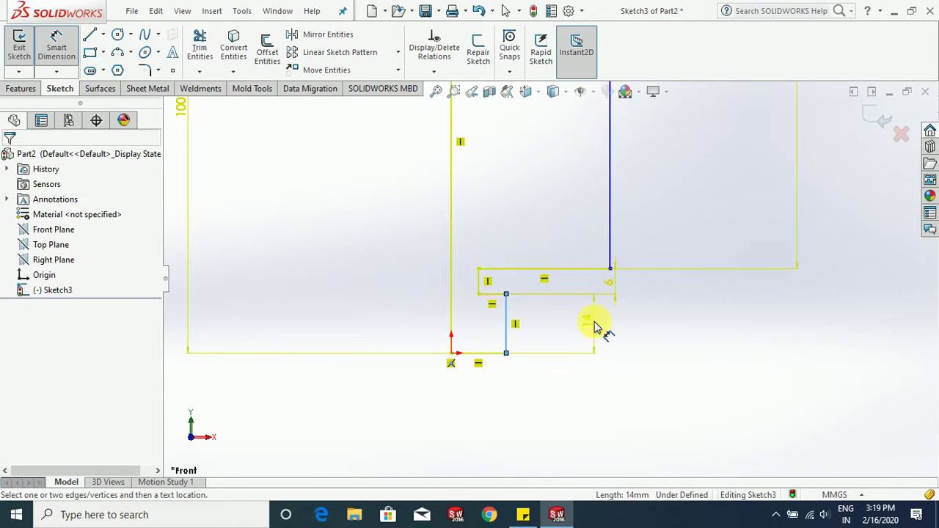
key(Escape)
key(Escape)
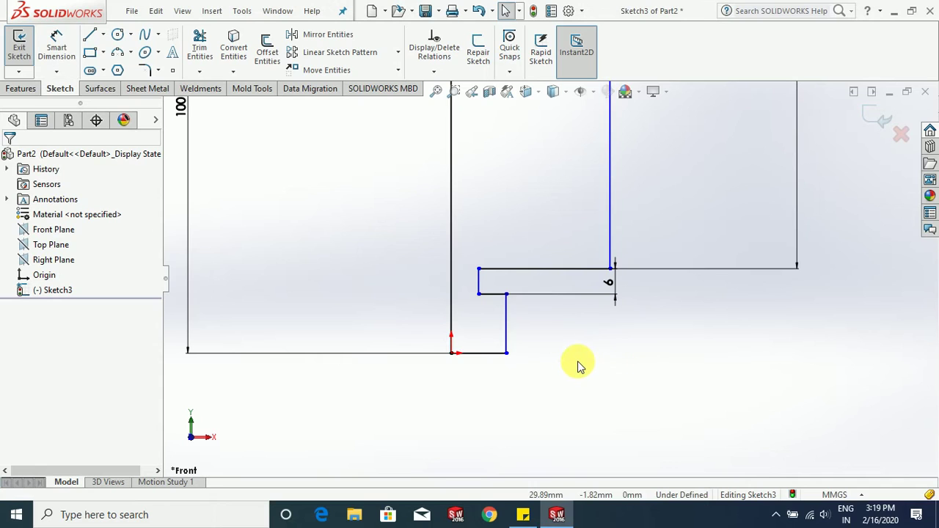
Dimension the top horizontal line of the profile to 43 mm.
key(f)
scroll(558, 242, down, 2)
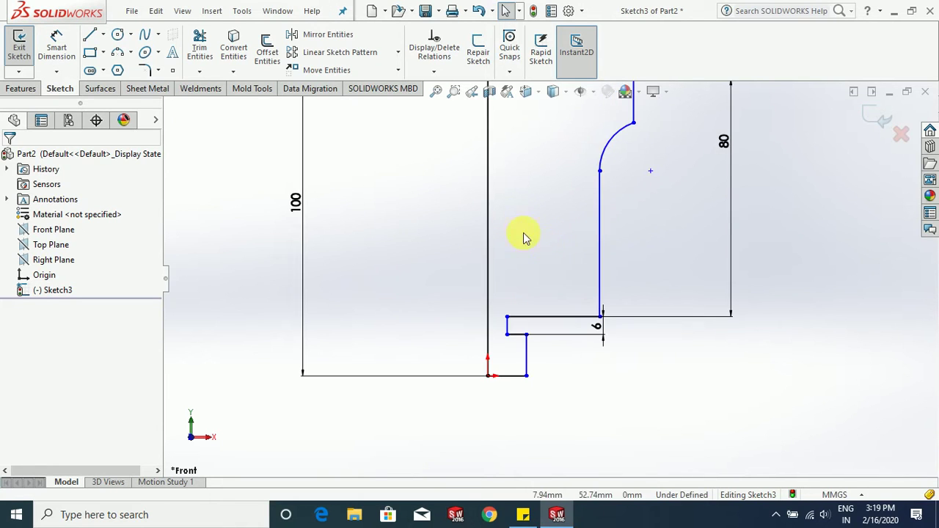
scroll(419, 274, up, 2)
click(59, 50)
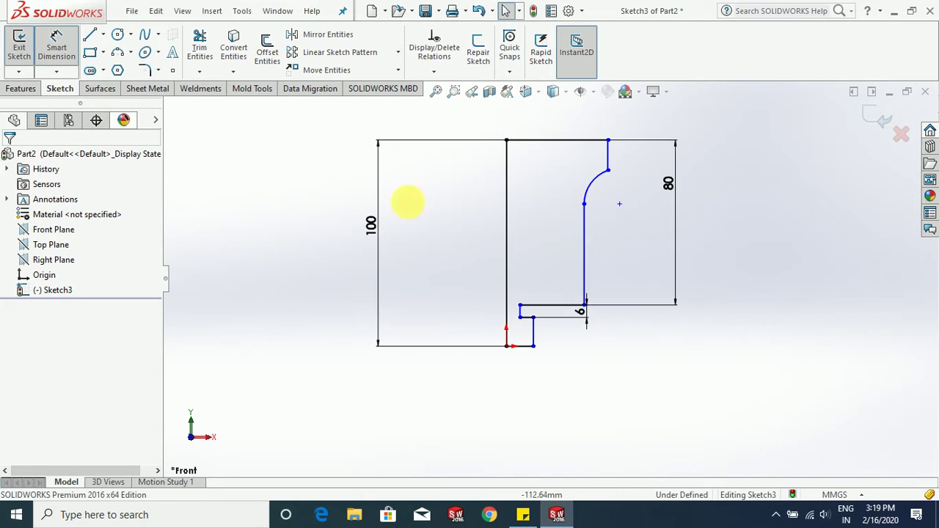
click(586, 123)
click(589, 109)
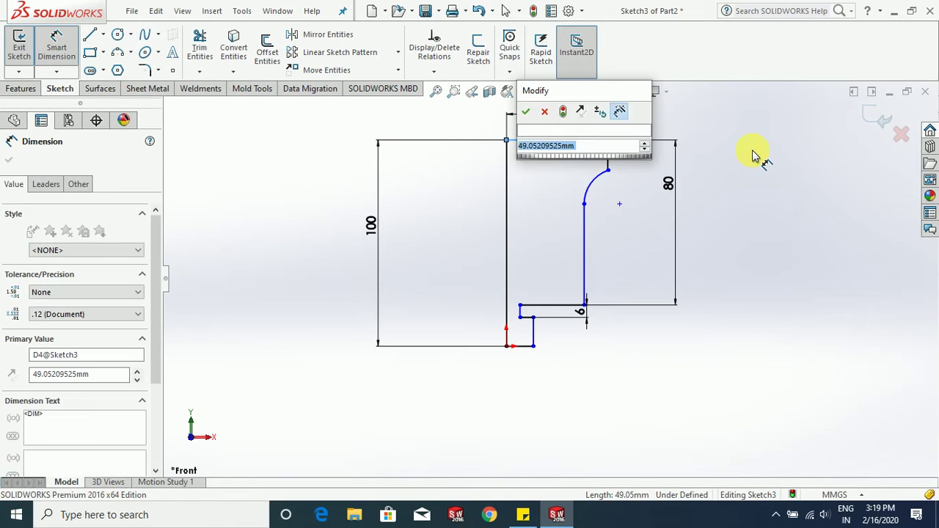
text(43)
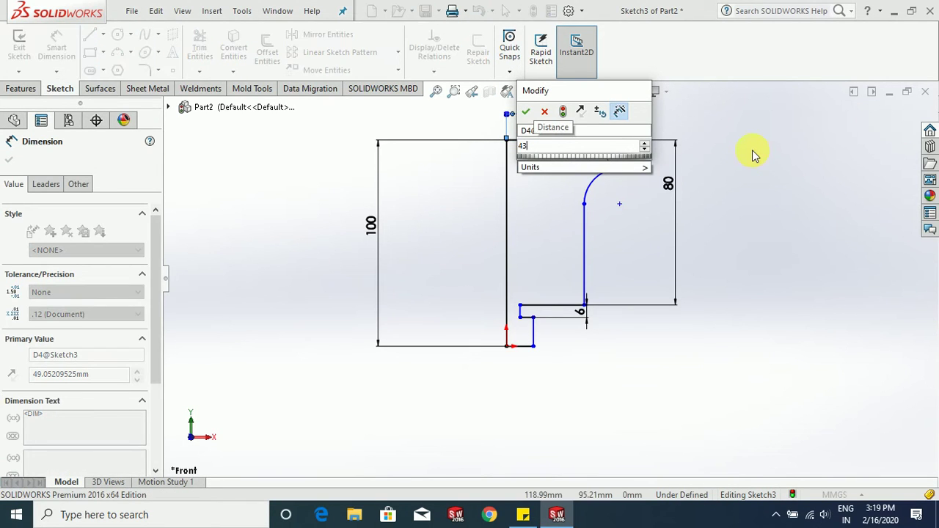
key(Return)
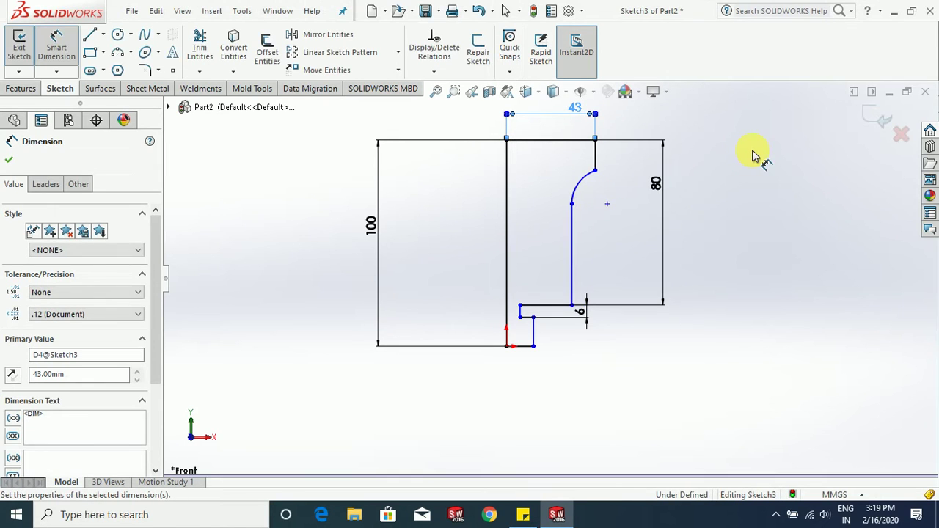
Dimension the bottom horizontal line starting at the origin to 26.441/2 mm.
scroll(551, 360, down, 3)
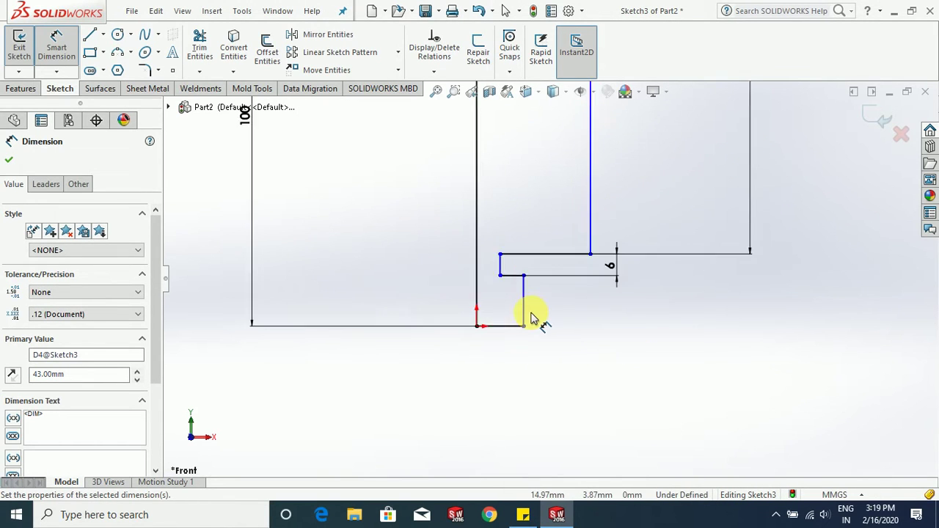
scroll(534, 318, down, 2)
click(514, 329)
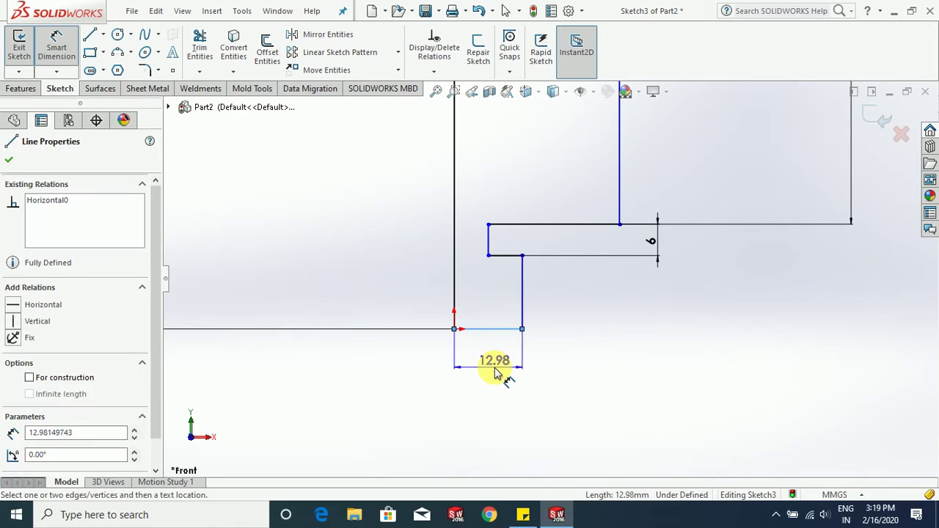
click(496, 373)
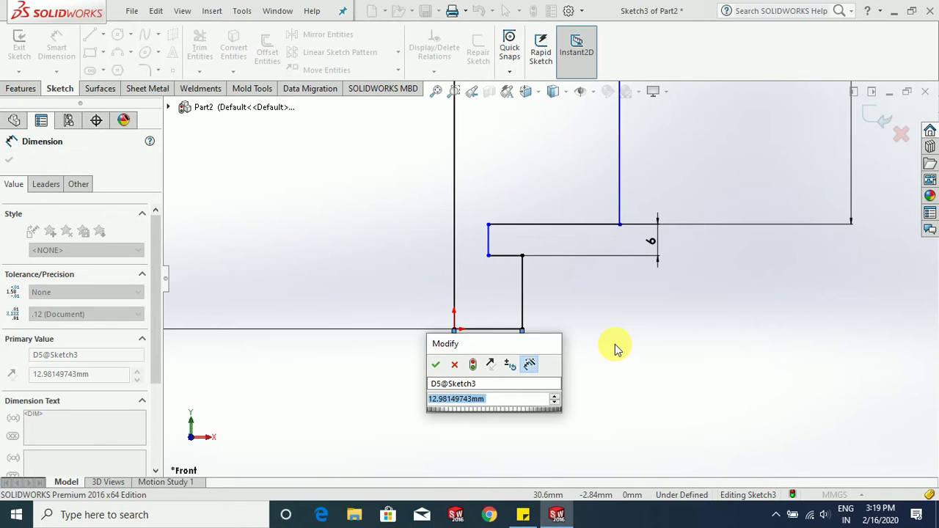
text(26.441)
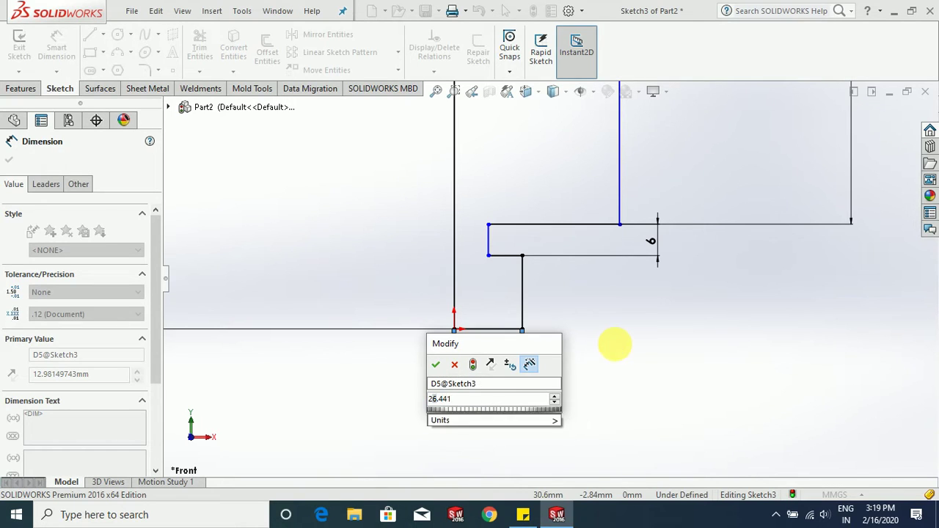
text(\)
key(BackSpace)
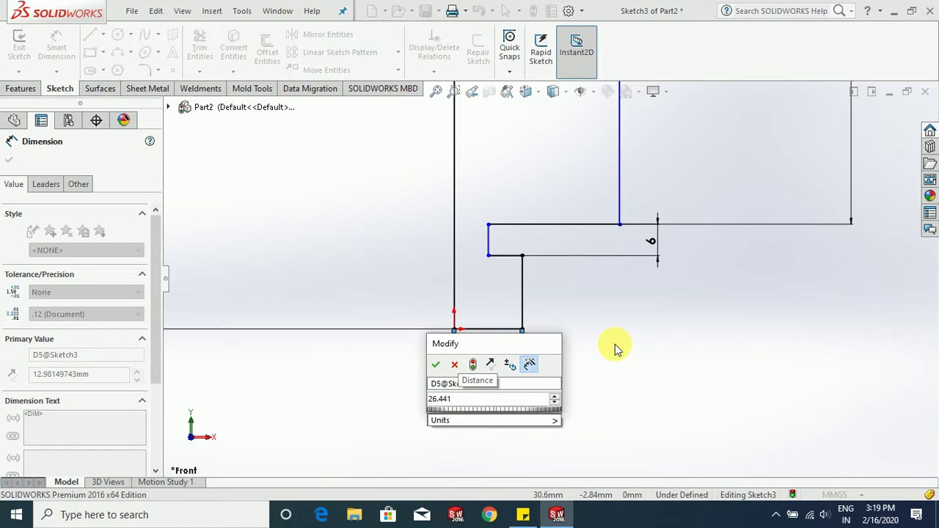
text(/2)
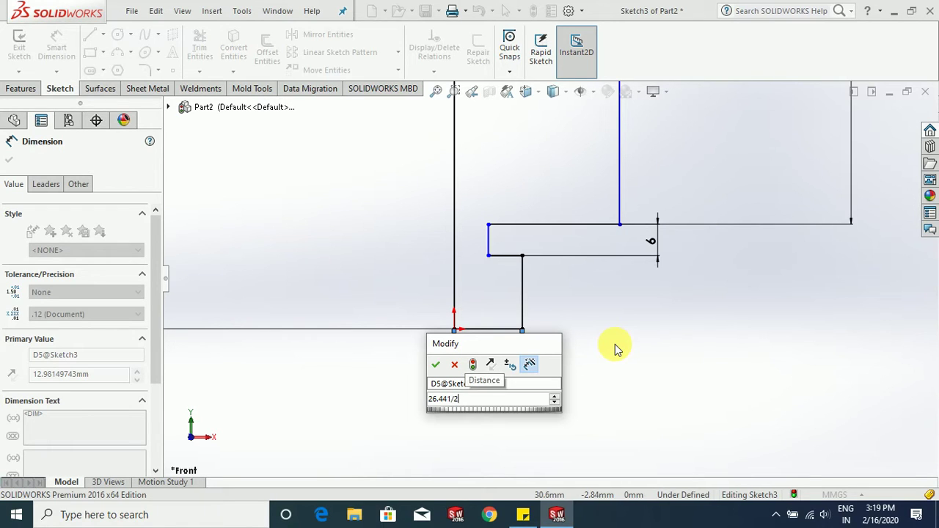
key(Return)
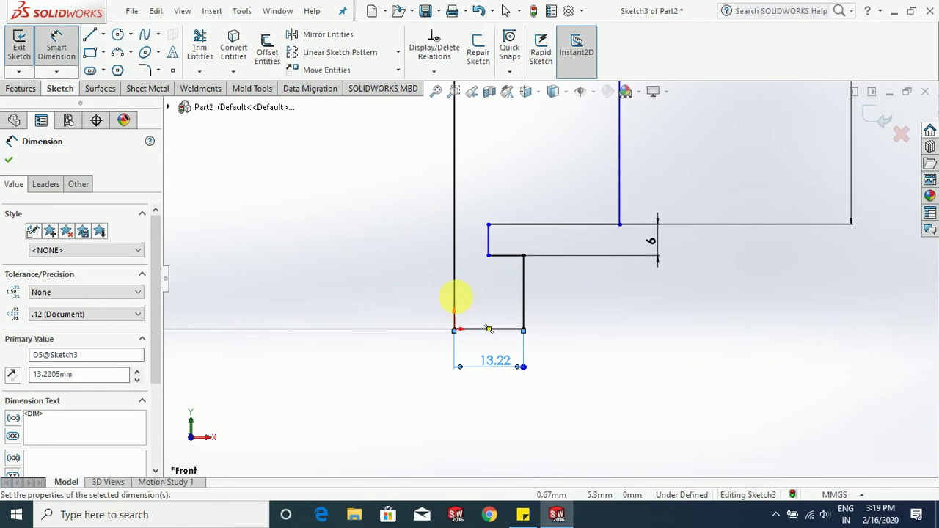
Dimension the horizontal distance between the long vertical line above the origin and the neck's lower inner corner to 8 mm.
click(490, 253)
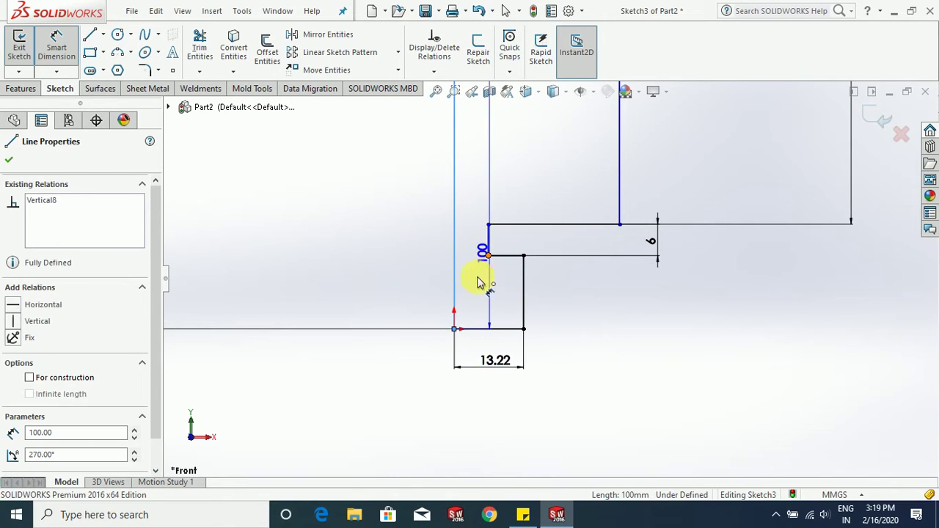
click(489, 256)
click(478, 340)
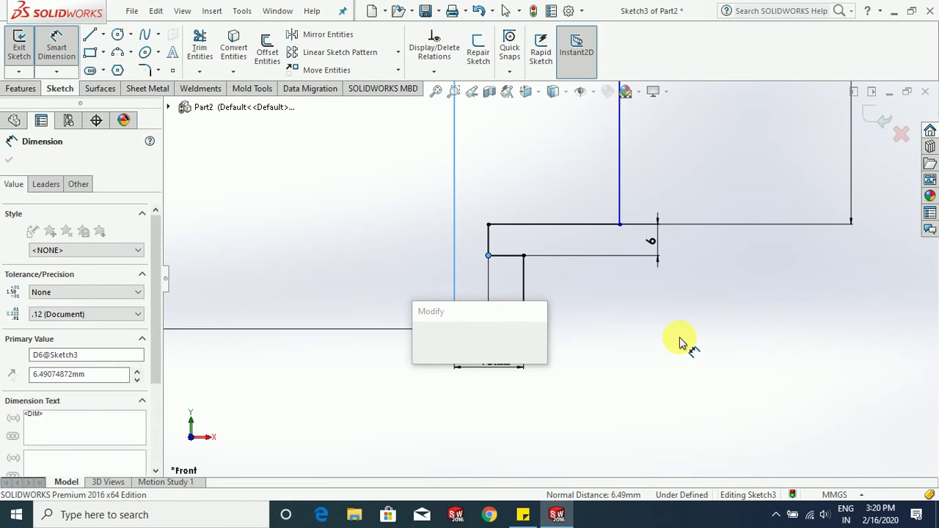
text(8)
key(Return)
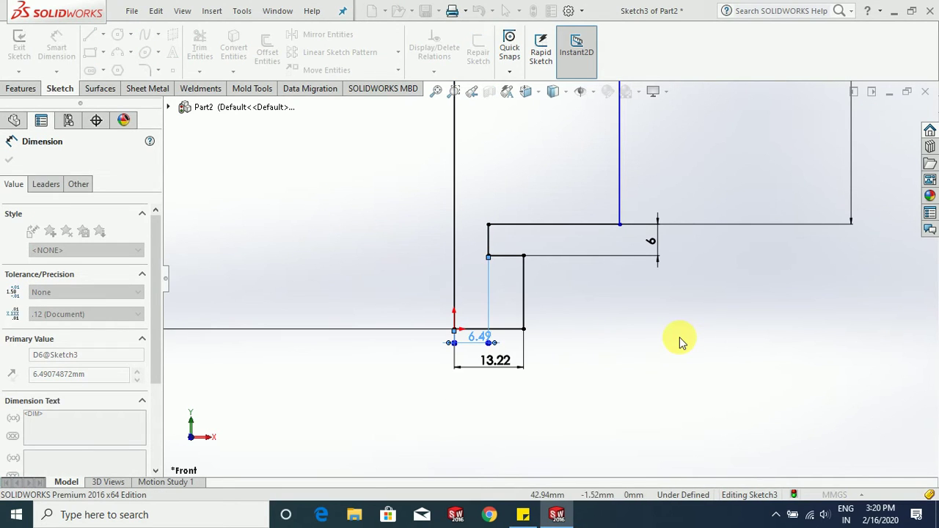
Dimension the radius of the arc near the profile's upper outer side to 8 mm.
scroll(610, 383, up, 6)
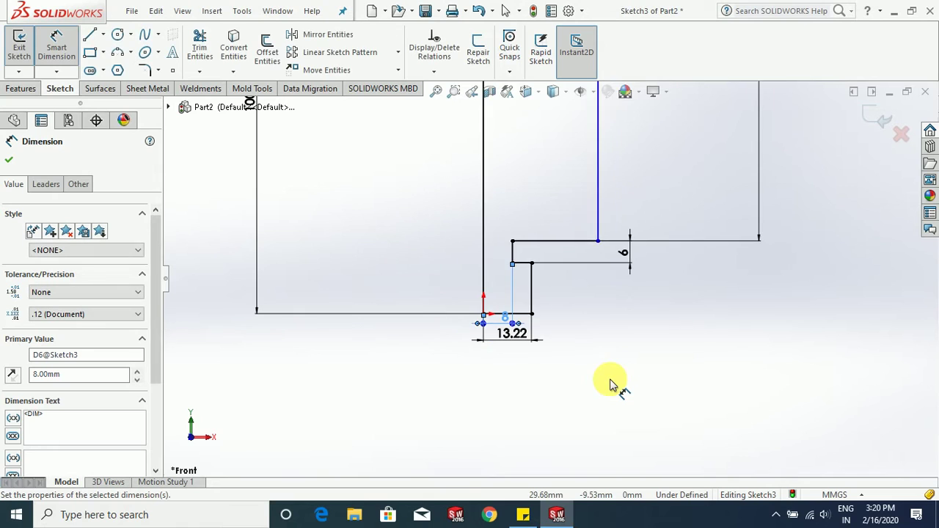
scroll(593, 157, up, 1)
scroll(600, 235, down, 3)
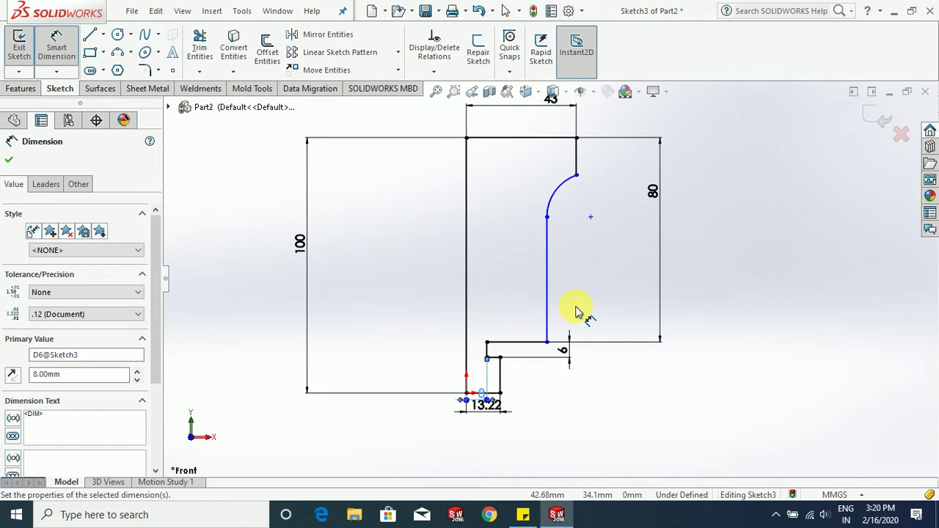
click(569, 190)
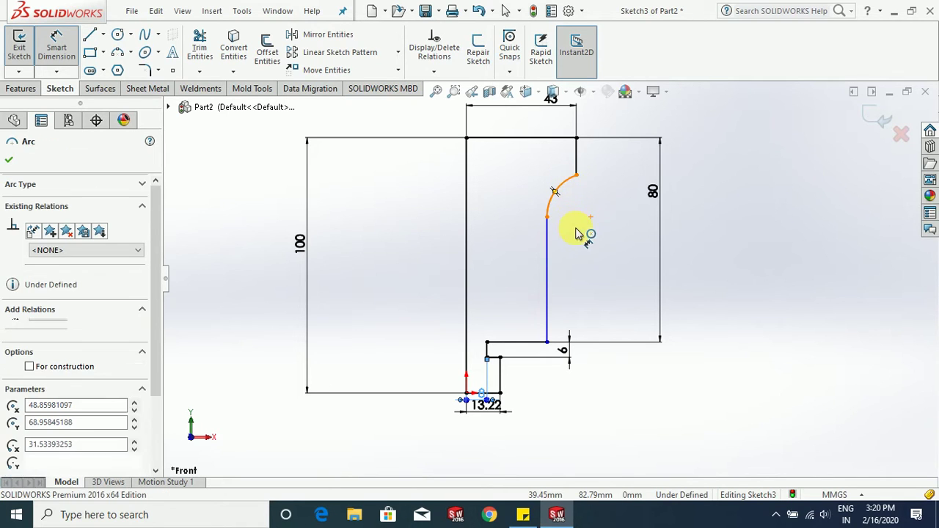
click(581, 234)
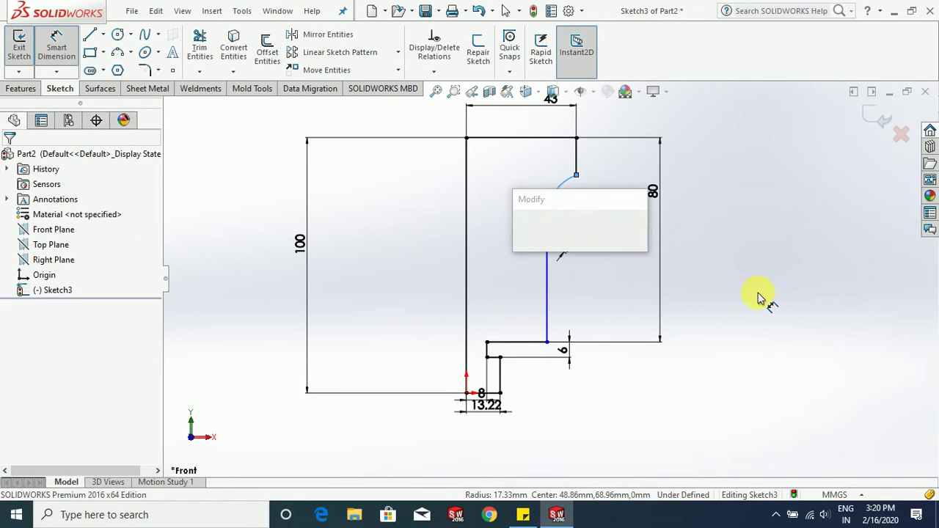
text(8)
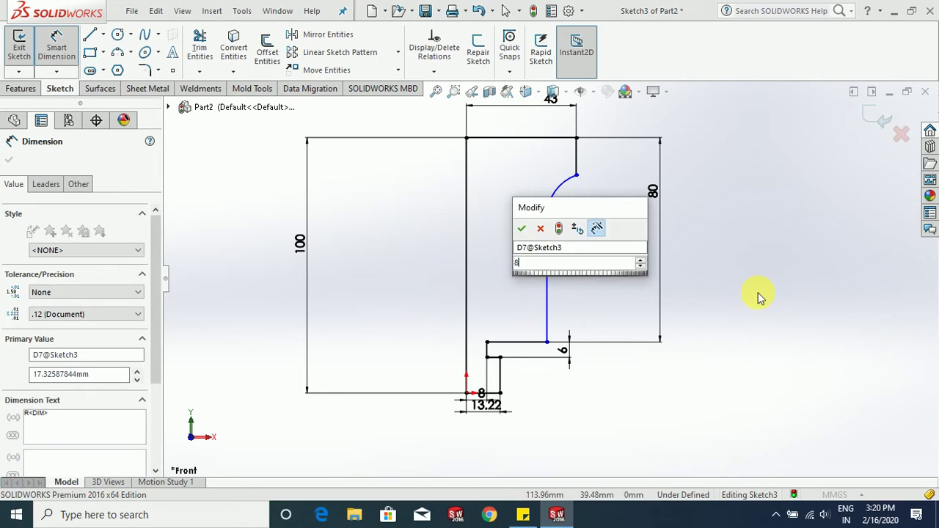
key(Return)
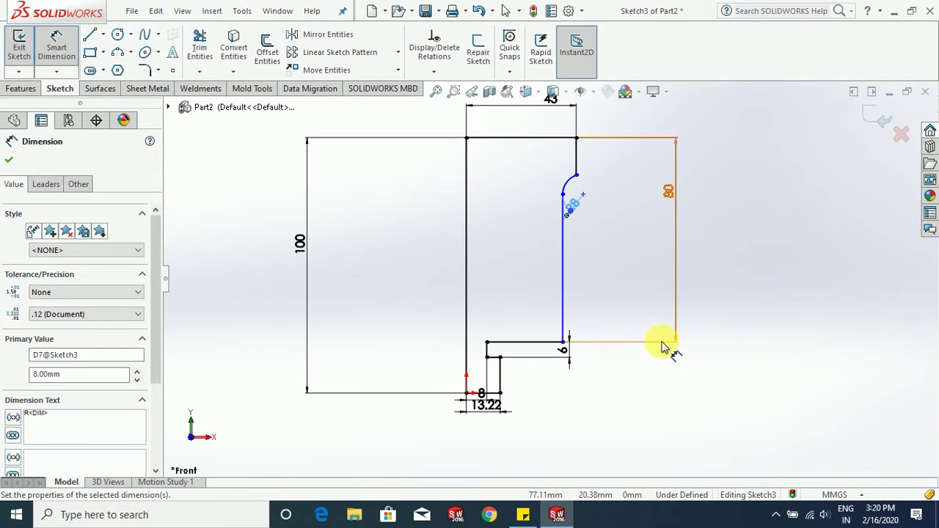
Try to dimension the horizontal shoulder line above the neck to 40 mm, and undo the attempt.
scroll(571, 348, down, 1)
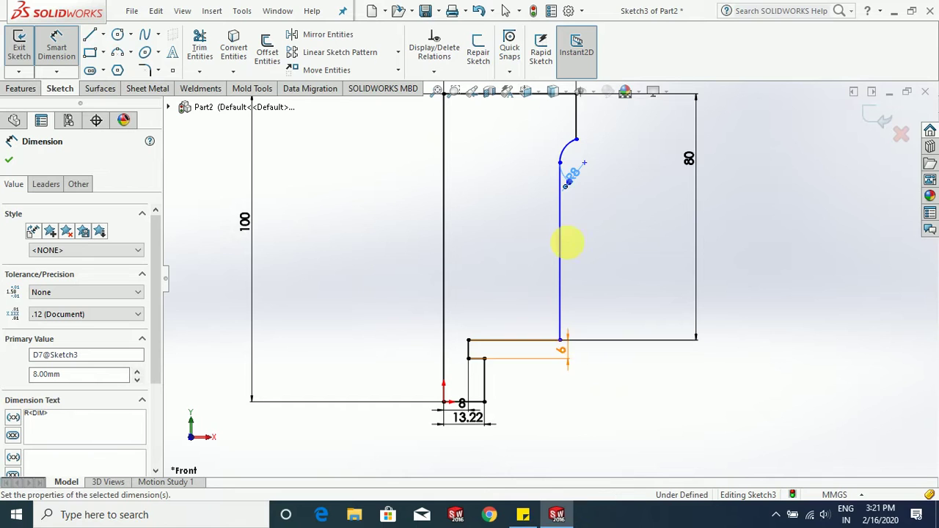
scroll(595, 325, up, 3)
scroll(543, 330, down, 3)
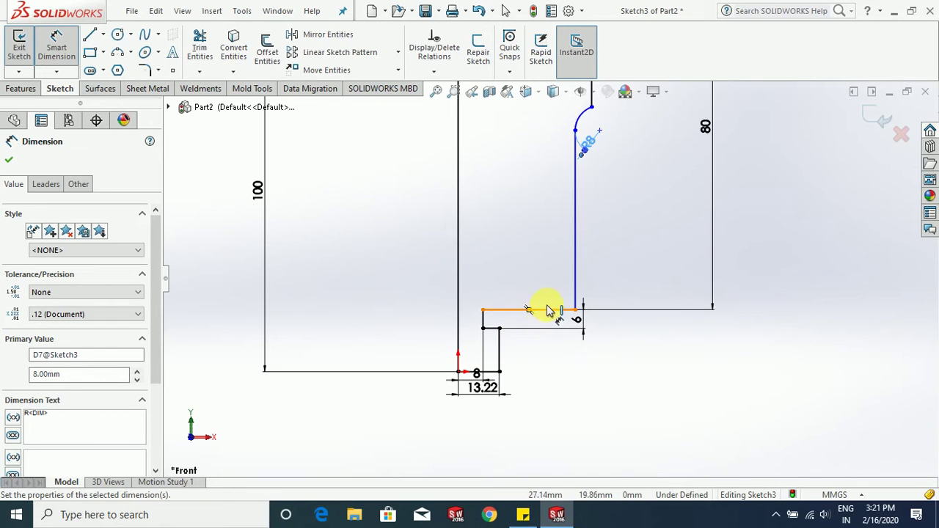
click(535, 310)
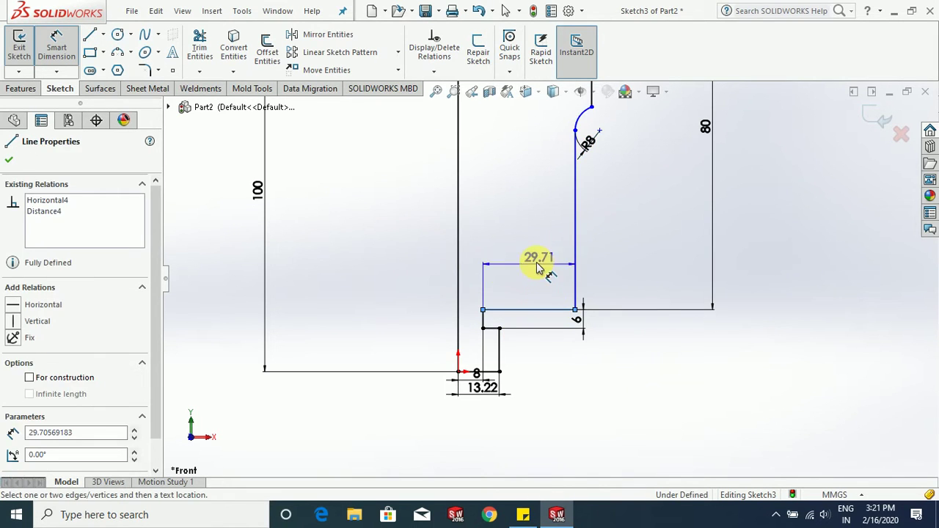
click(533, 264)
scroll(409, 327, up, 3)
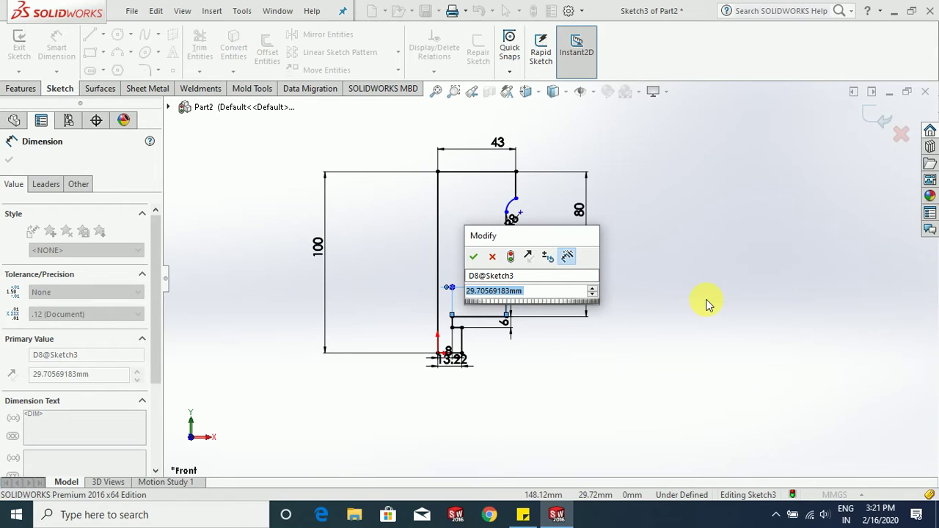
text(4)
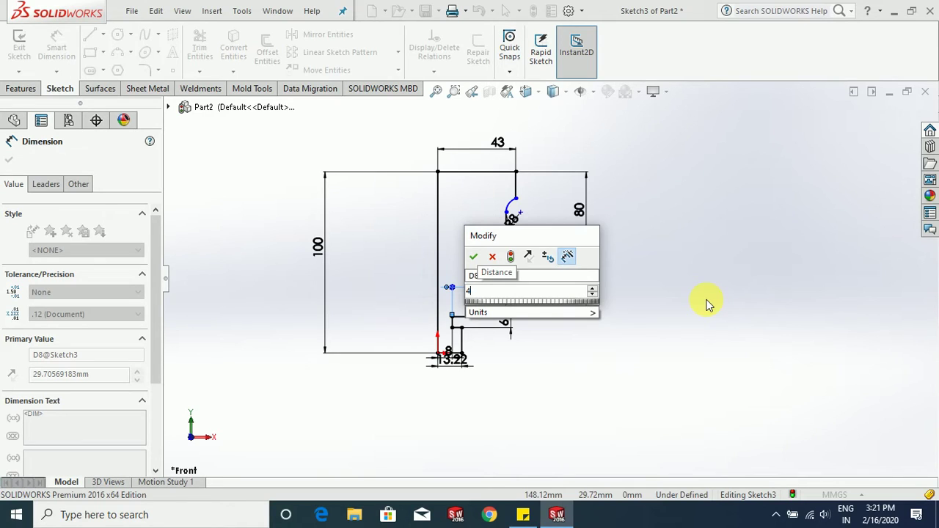
text(4)
key(BackSpace)
text(0)
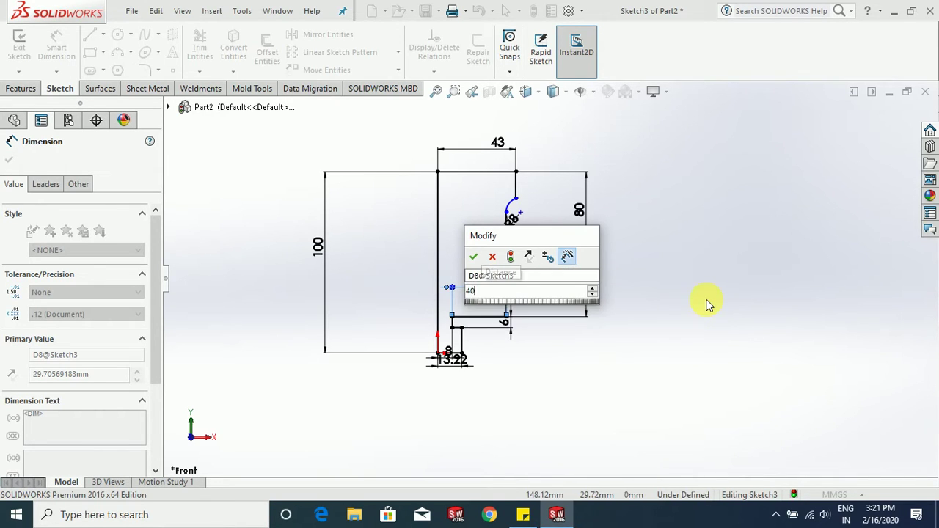
key(Return)
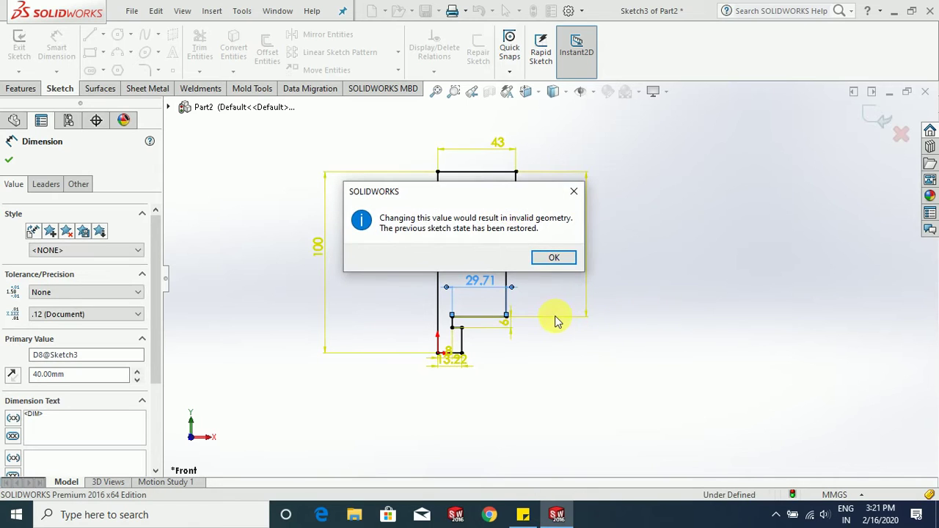
click(575, 193)
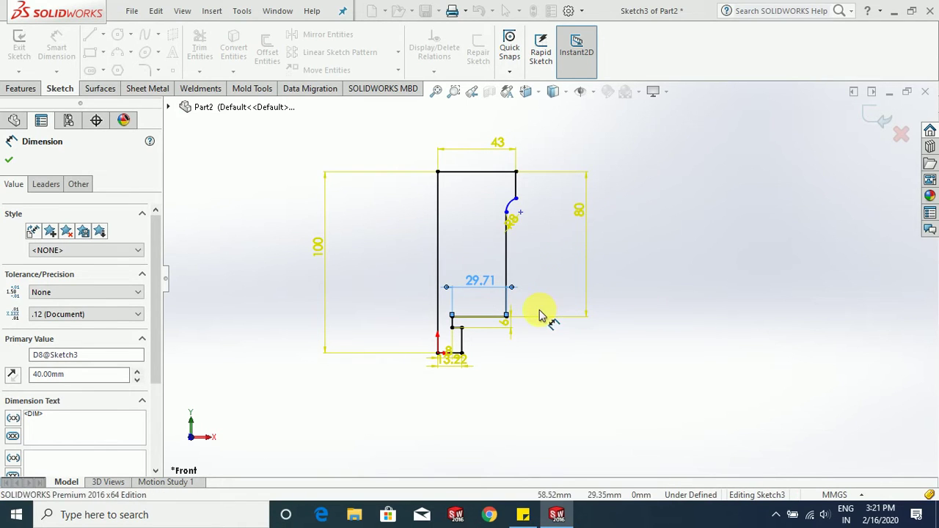
key(Escape)
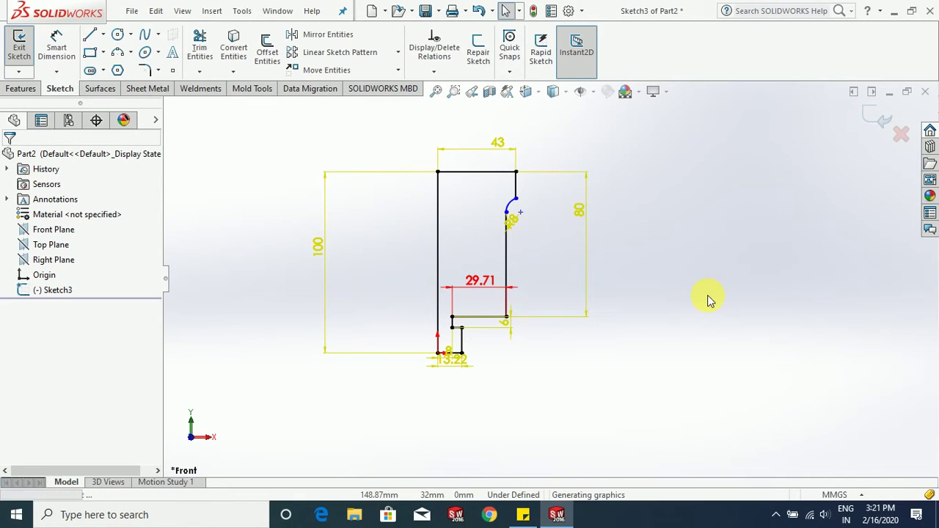
key(ctrl+z)
Set the arc's existing radius dimension to 8 mm.
scroll(506, 255, down, 2)
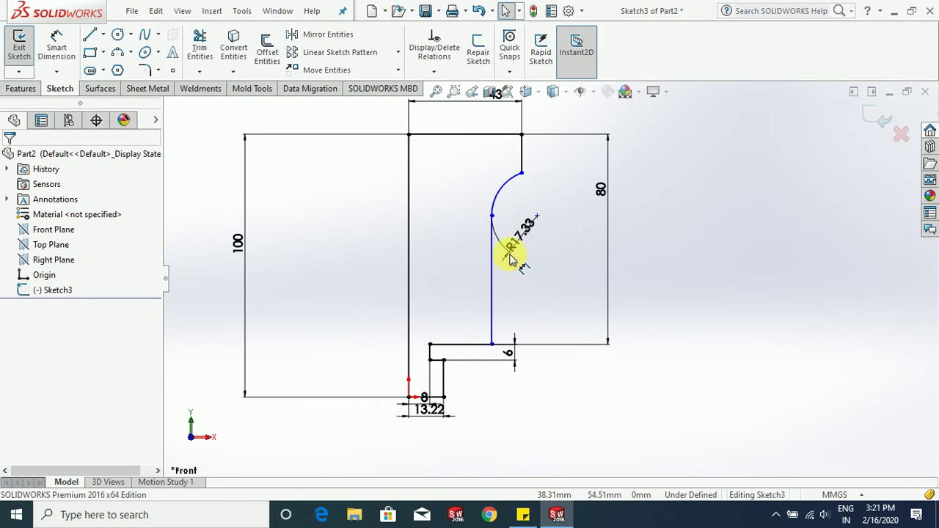
double_click(511, 259)
text(8)
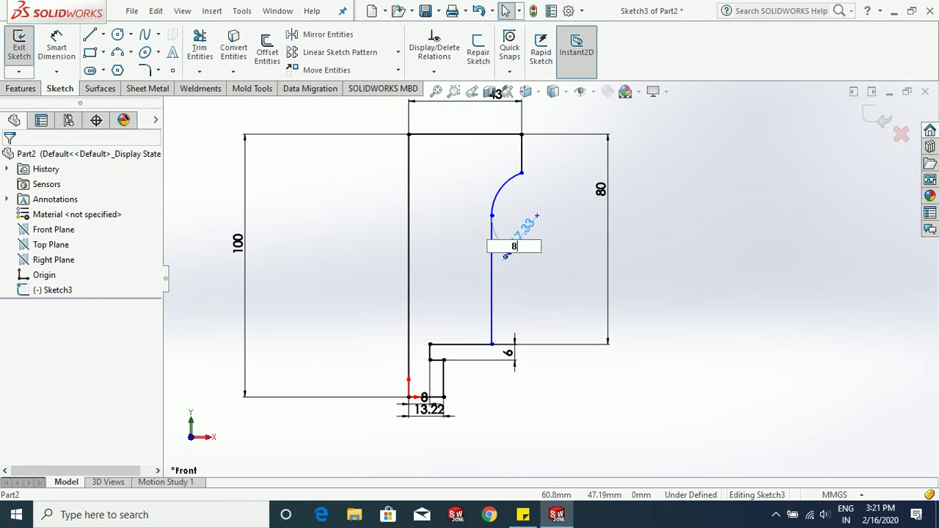
key(Return)
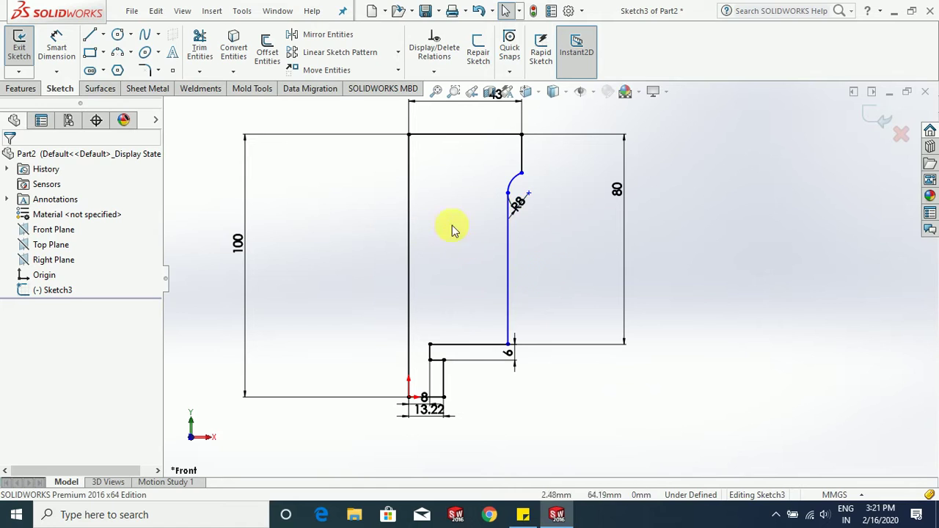
Lower the arc's upper endpoint and dimension the short vertical line between it and the top line to 8 mm.
drag(520, 176, 519, 192)
click(548, 267)
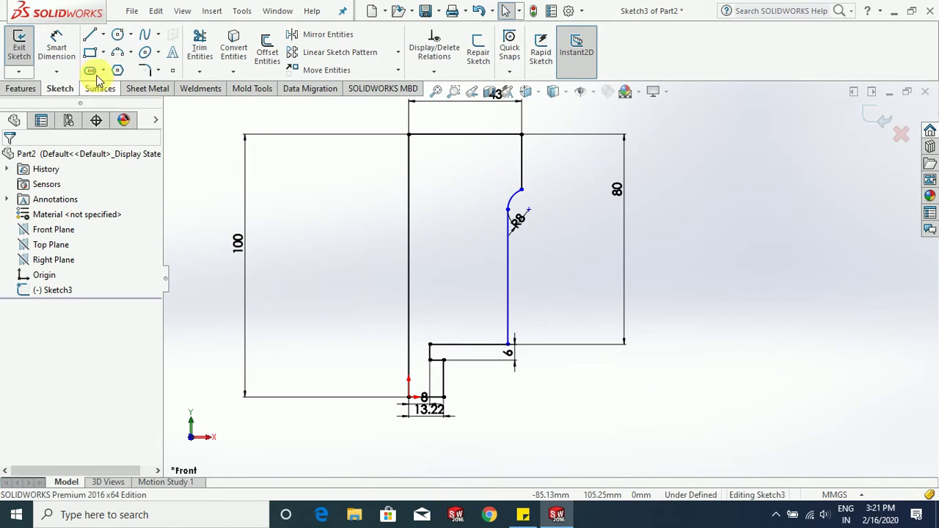
click(58, 50)
click(521, 190)
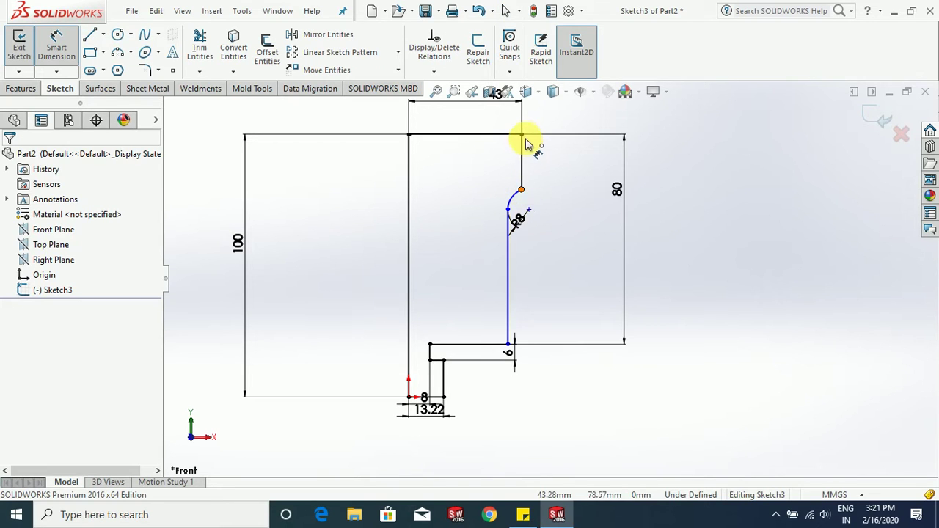
click(522, 135)
click(560, 157)
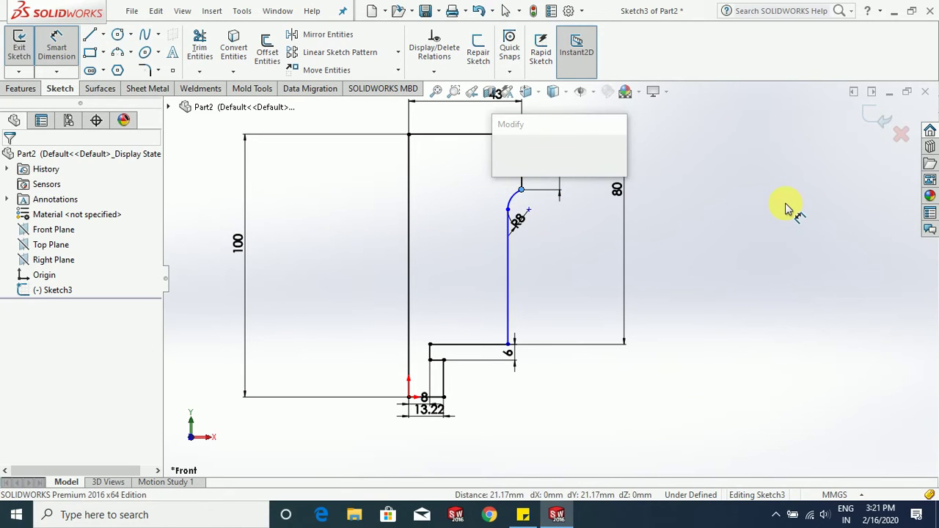
text(8)
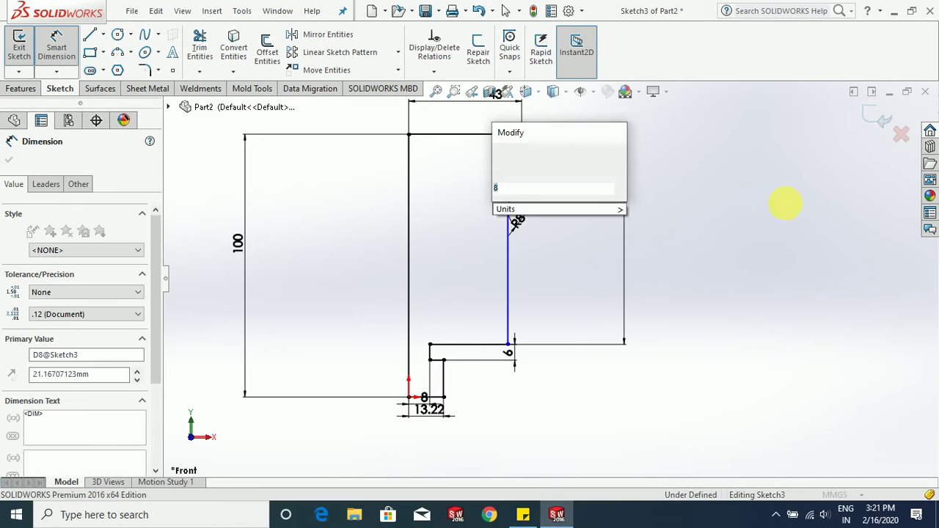
key(Return)
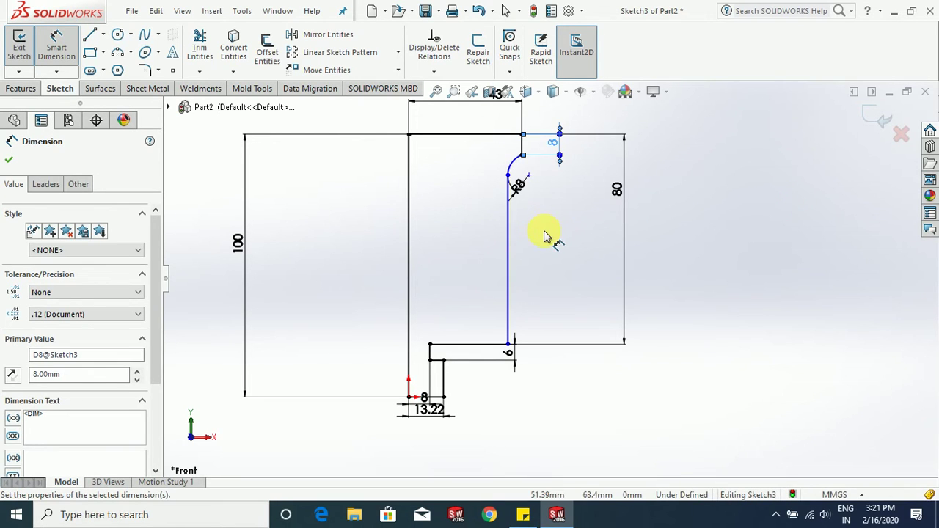
key(Escape)
key(Escape)
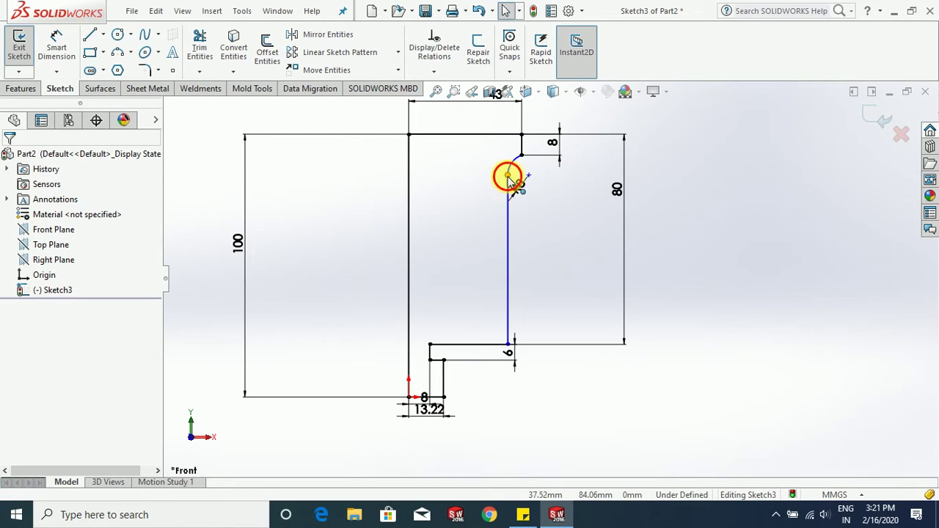
click(508, 174)
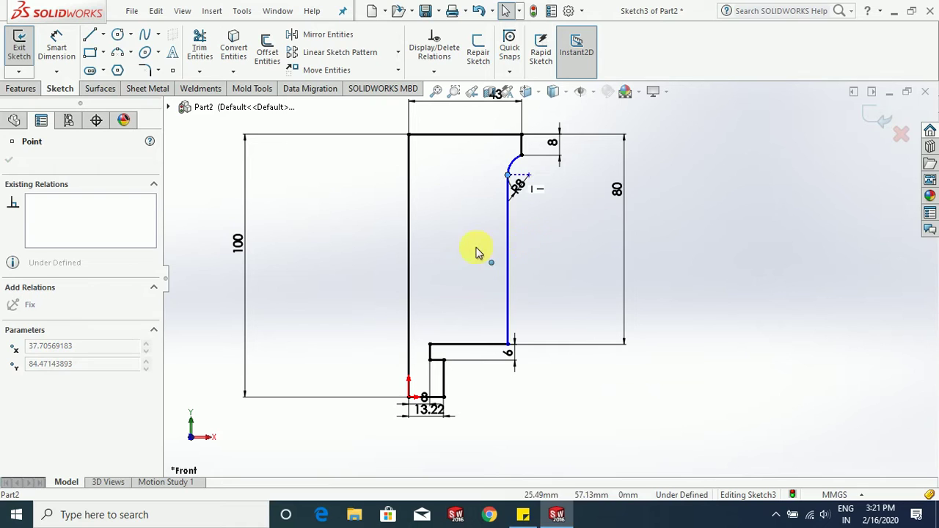
drag(477, 248, 471, 268)
click(469, 274)
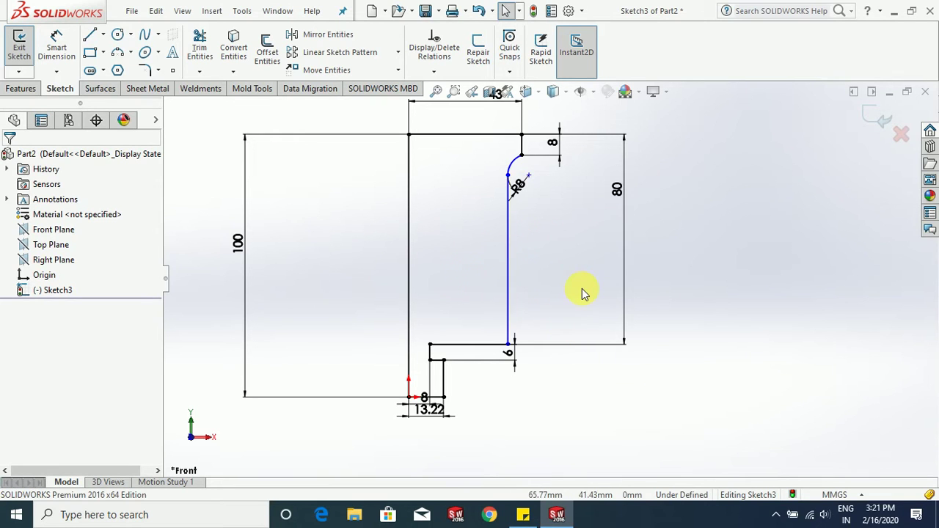
scroll(579, 289, up, 2)
scroll(535, 313, down, 2)
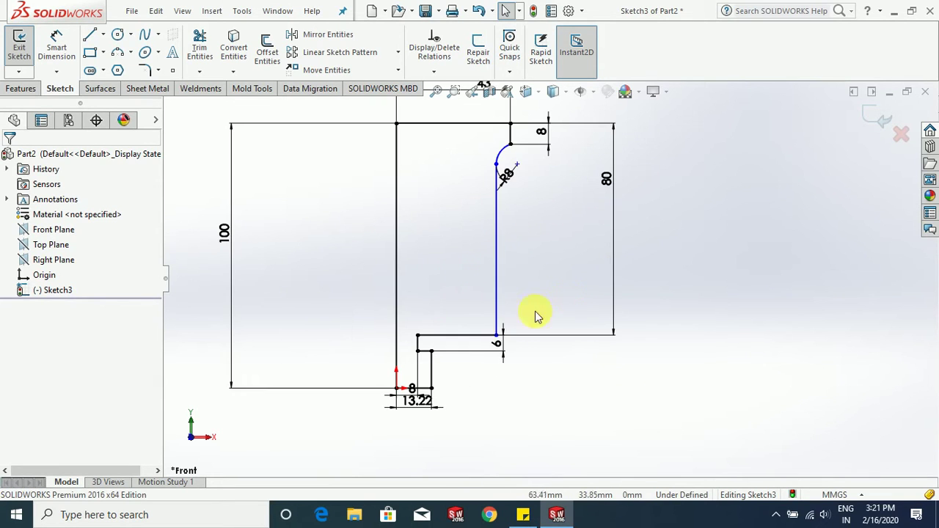
Try to move the lower endpoint of the outer vertical line inward along the shoulder, and undo the move.
scroll(509, 345, down, 3)
click(502, 351)
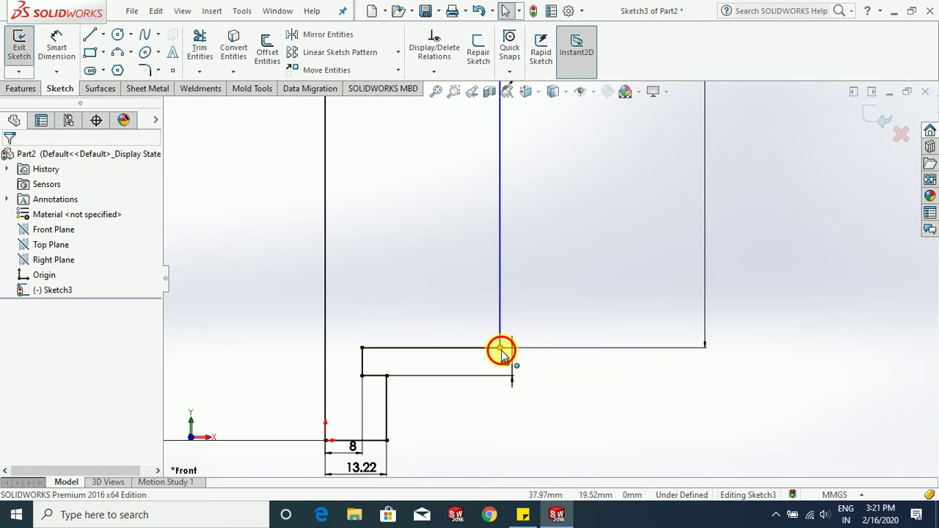
mouse_move(502, 351)
mouse_down()
mouse_move(437, 332)
mouse_move(460, 330)
mouse_up()
scroll(566, 309, up, 2)
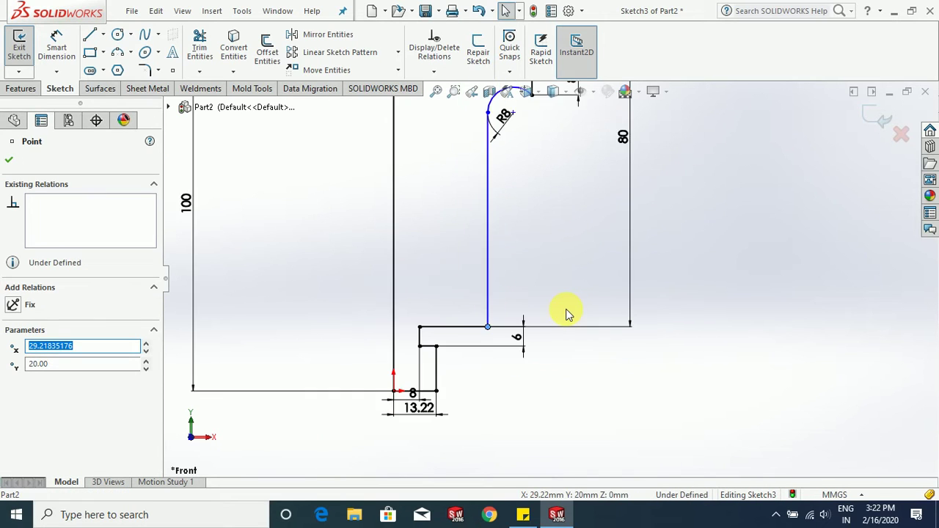
scroll(565, 309, up, 2)
scroll(565, 192, down, 2)
scroll(554, 227, up, 2)
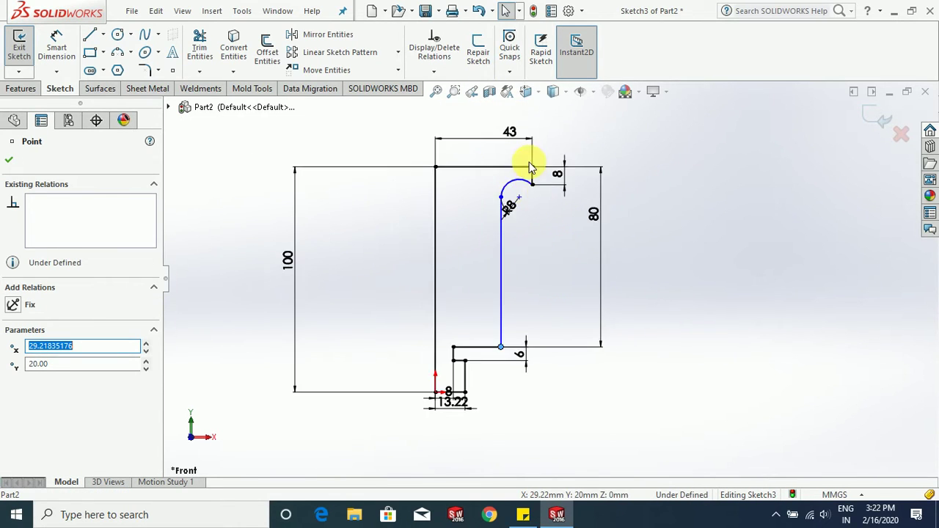
scroll(531, 168, down, 2)
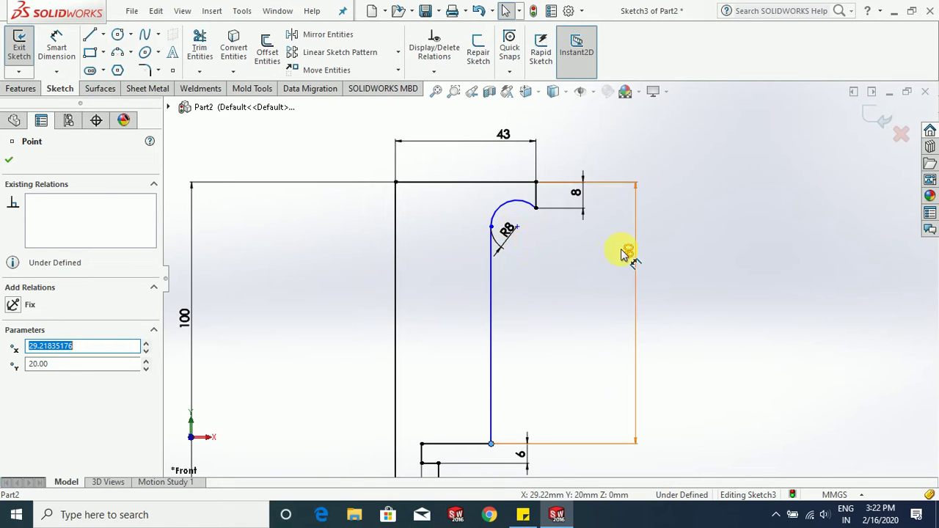
key(Escape)
key(ctrl+z)
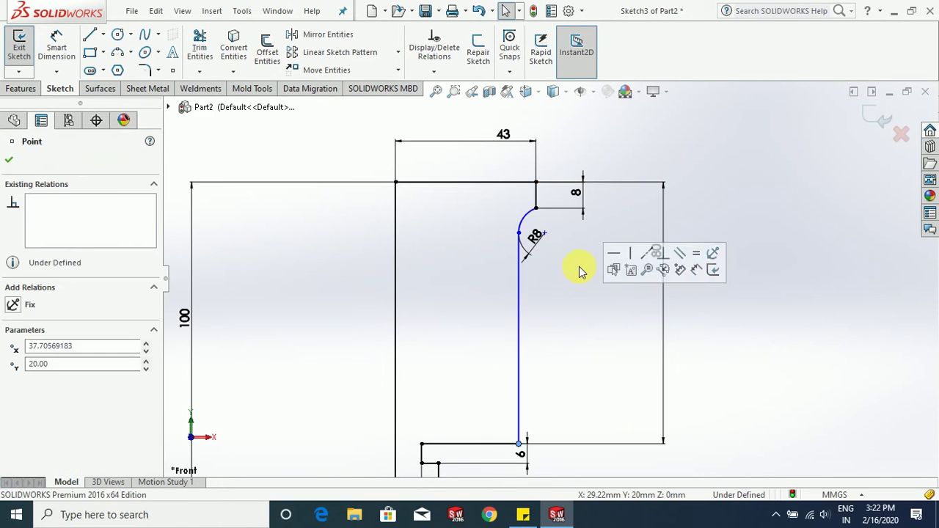
click(577, 269)
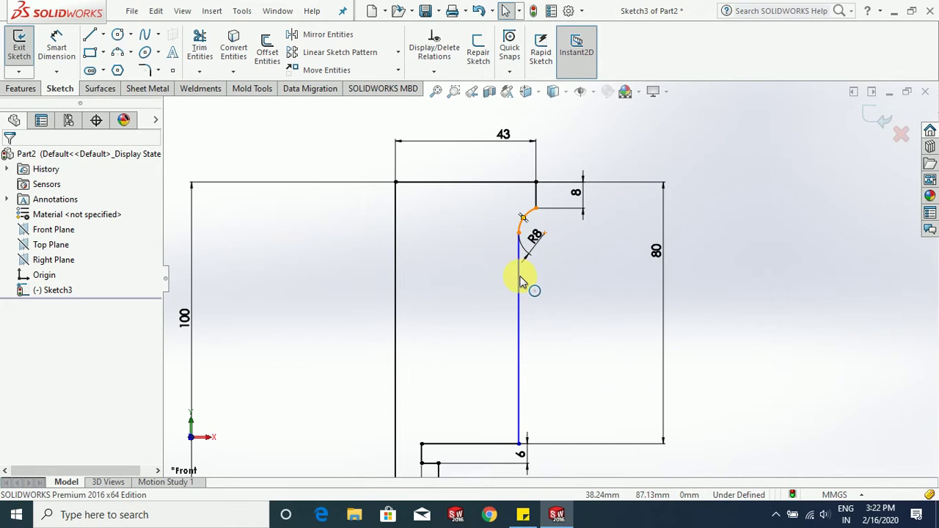
Apply a tangent relation between the arc and the outer vertical line below it.
click(522, 219)
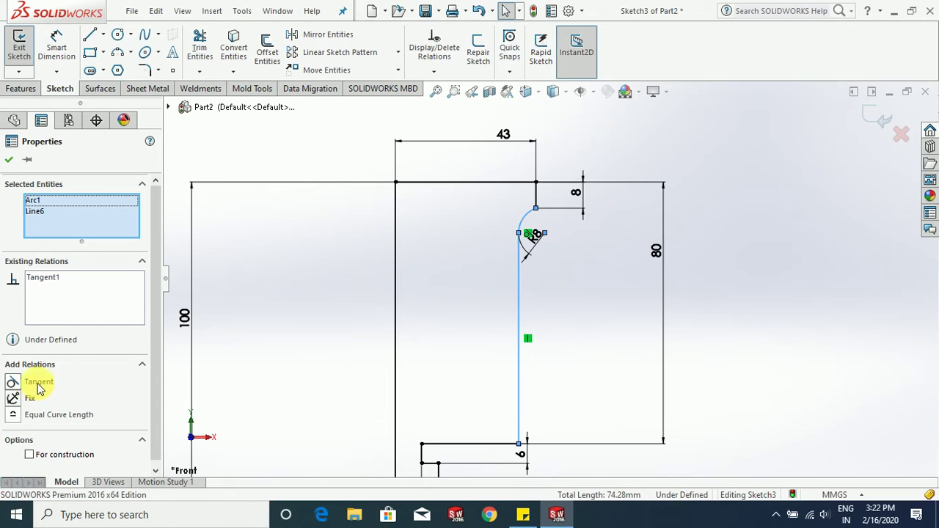
click(38, 383)
click(286, 338)
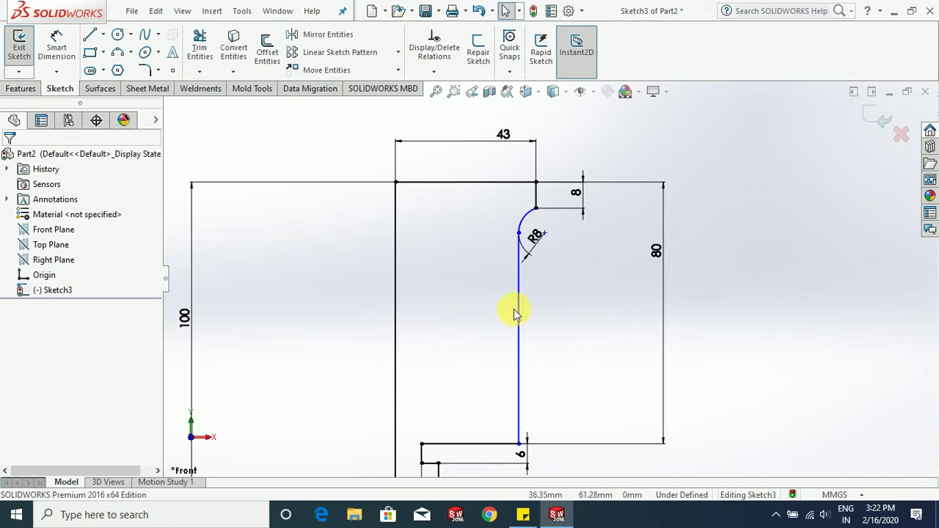
Dimension the horizontal shoulder line above the neck at its drawn length, and exit the sketch.
scroll(513, 309, up, 2)
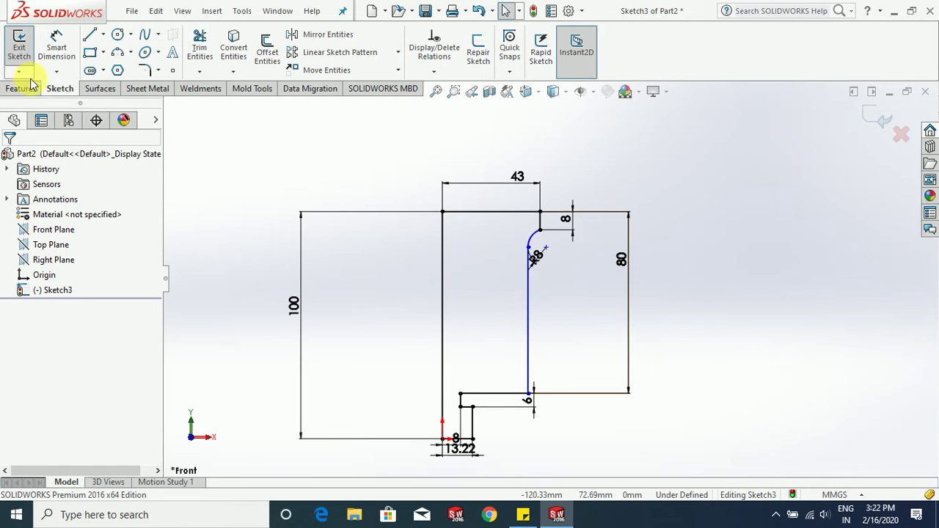
click(56, 45)
scroll(596, 388, down, 2)
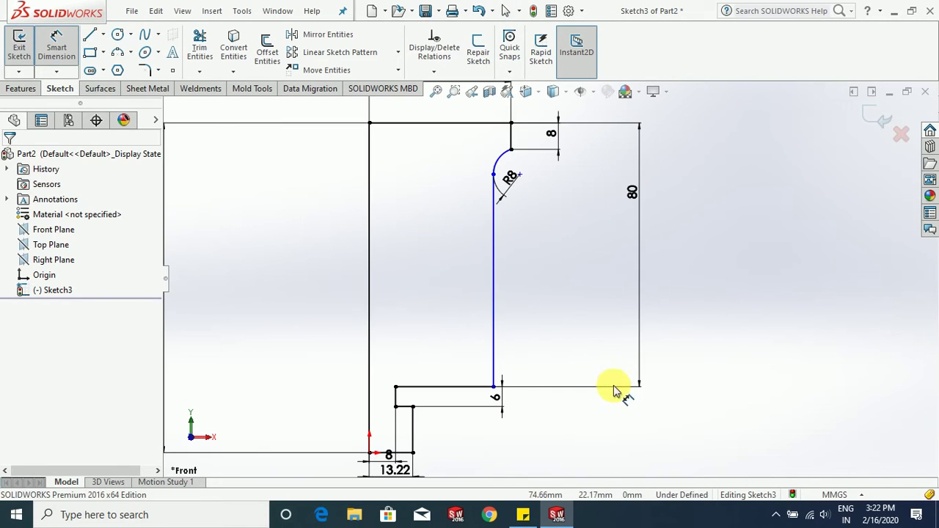
click(466, 393)
click(451, 311)
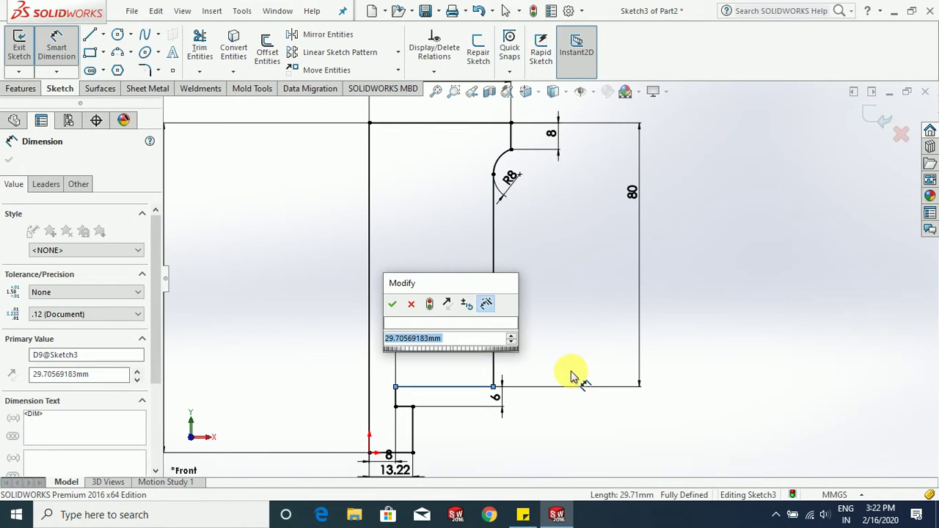
scroll(571, 374, up, 2)
scroll(571, 375, down, 1)
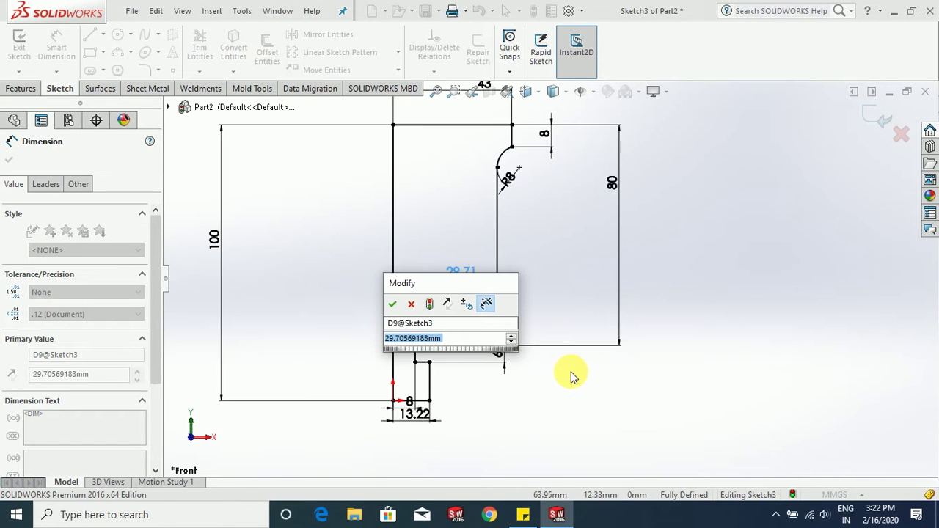
key(Return)
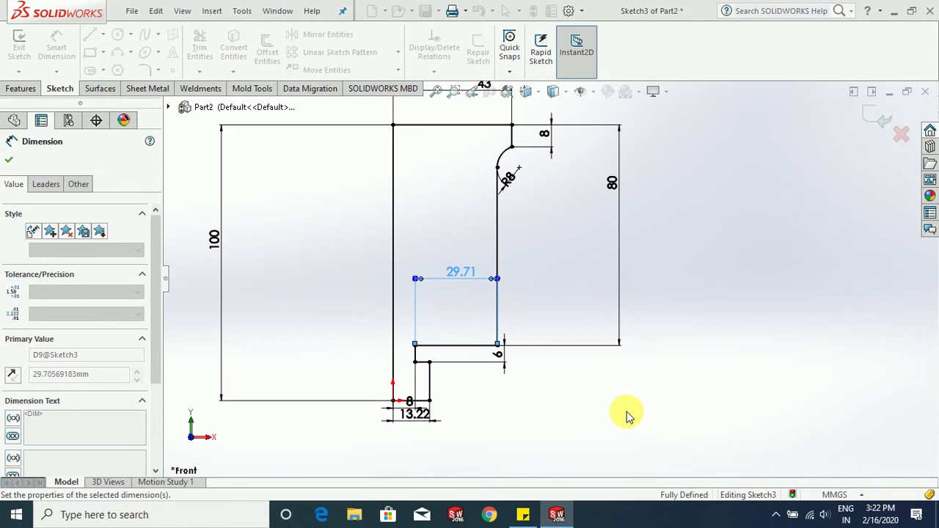
click(584, 401)
scroll(572, 400, up, 2)
scroll(565, 273, up, 1)
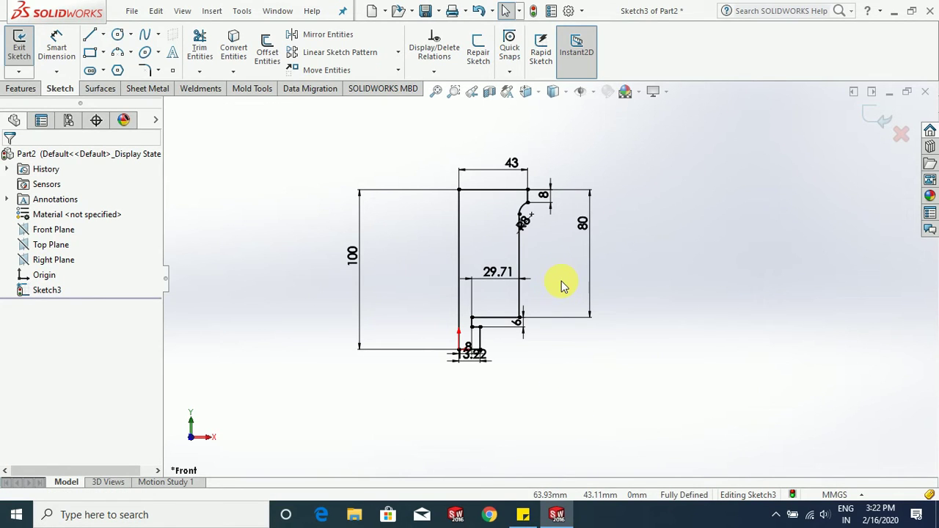
scroll(602, 297, down, 1)
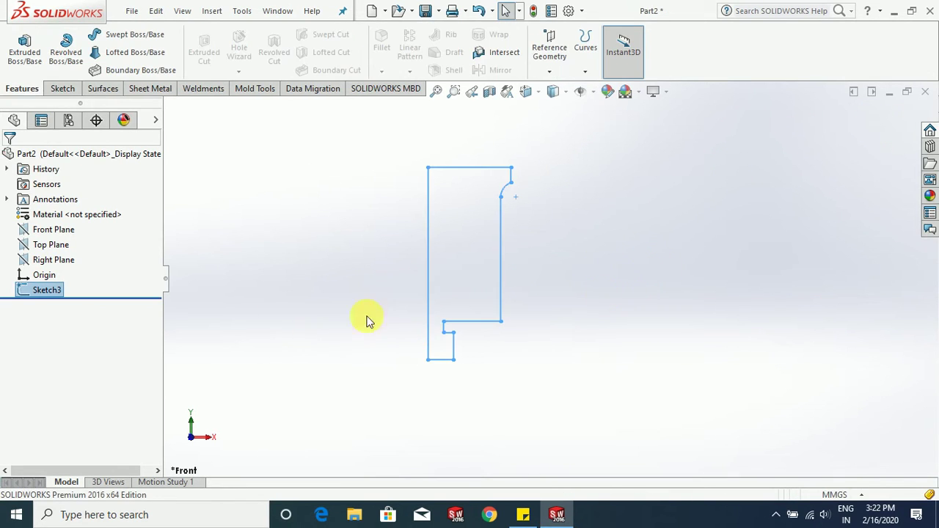
click(577, 325)
Reopen Sketch3 for editing and fillet the corner where the neck meets the shoulder line with a 3 mm radius.
scroll(473, 345, down, 1)
scroll(473, 344, down, 4)
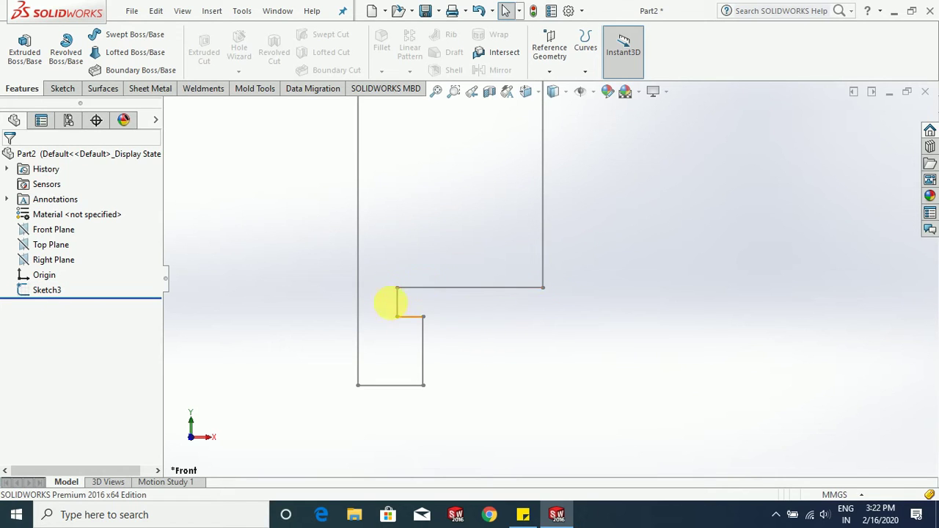
double_click(40, 290)
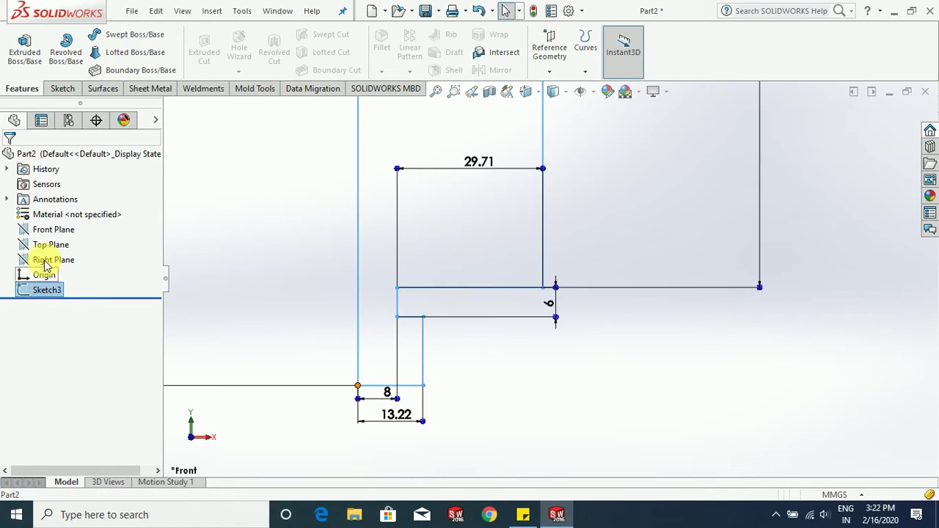
click(24, 293)
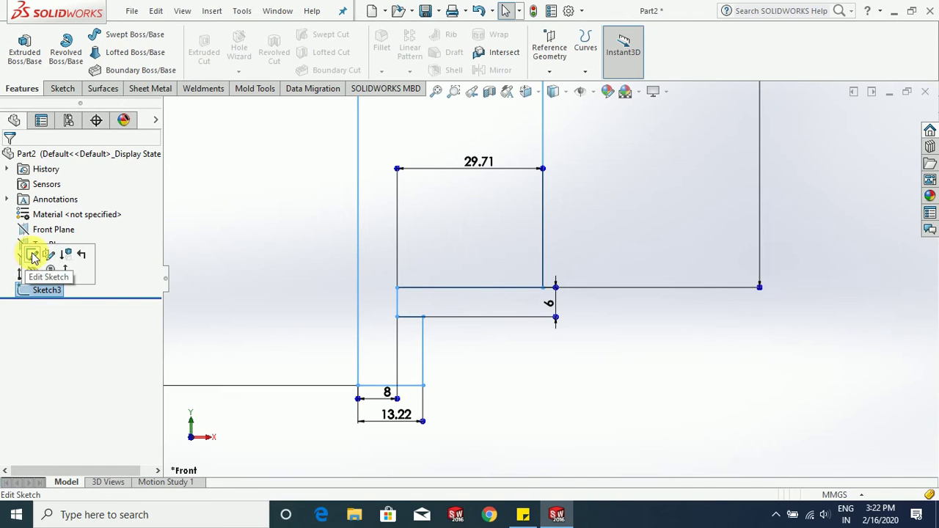
click(32, 255)
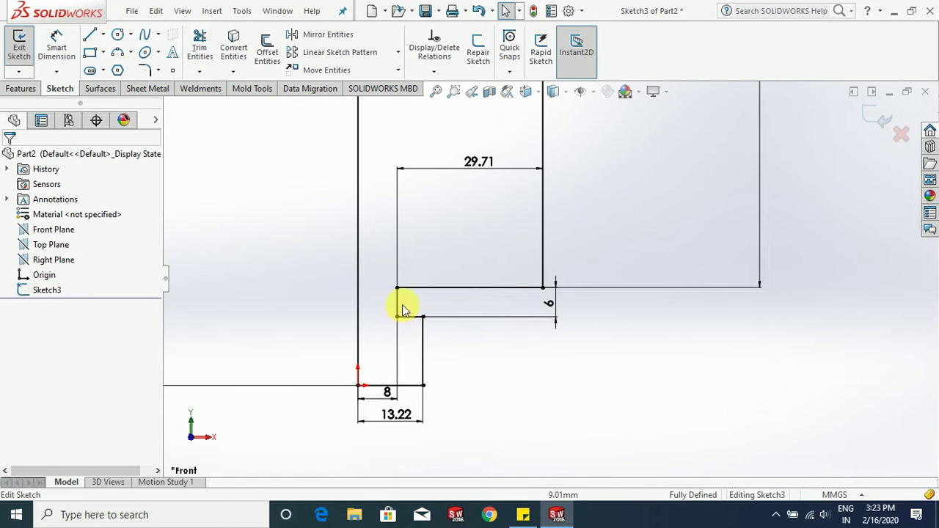
click(144, 69)
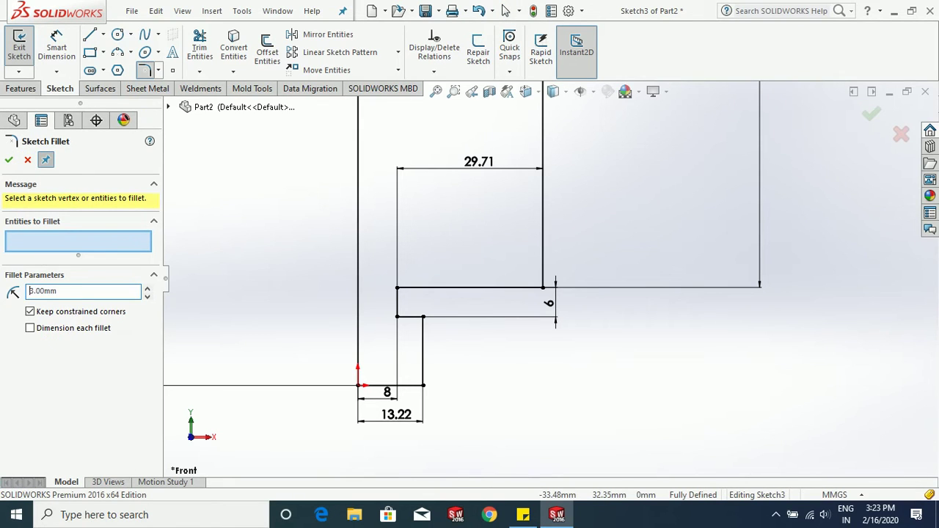
click(398, 289)
click(9, 159)
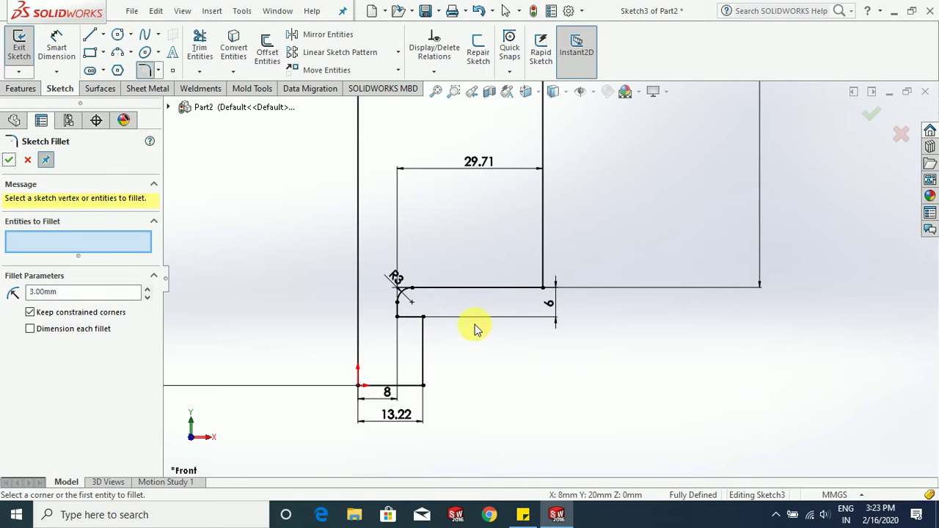
Fillet the corner between the shoulder line and the outer vertical line with a 4 mm radius, and finish the Sketch Fillet command.
click(543, 288)
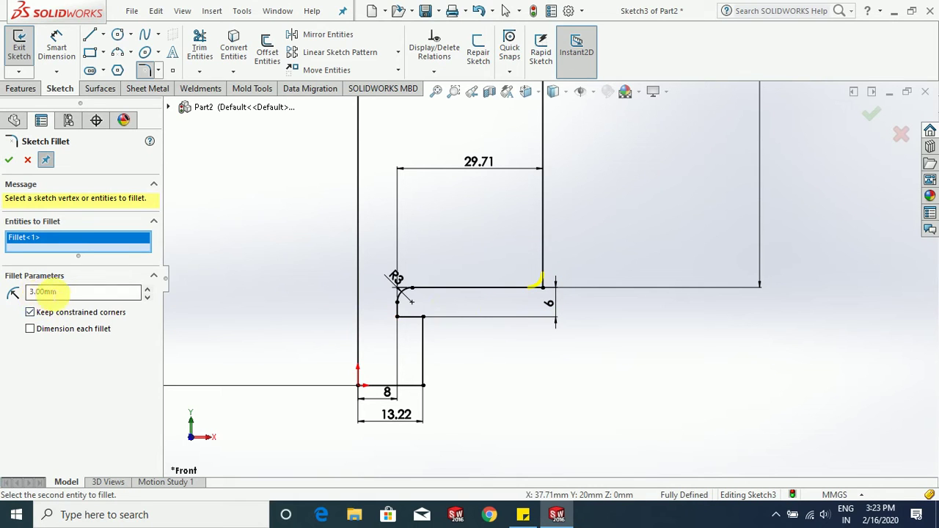
text(6)
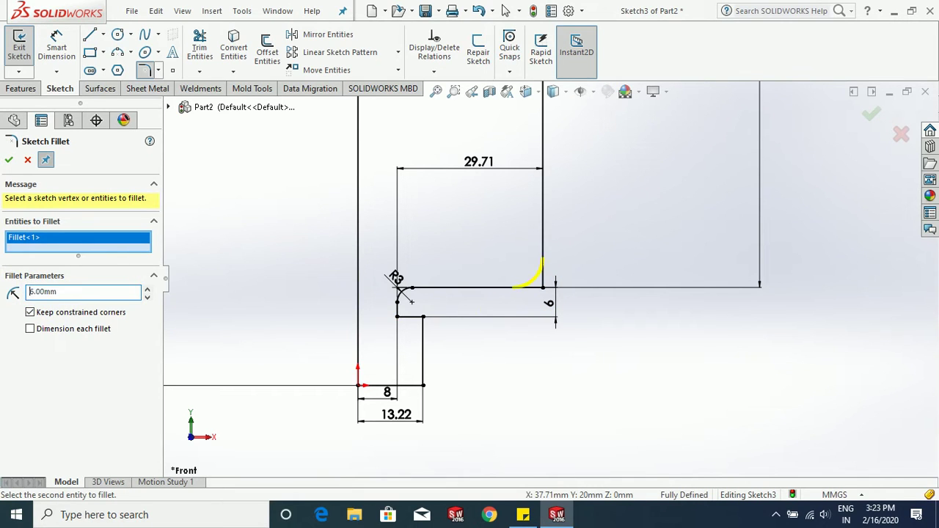
double_click(63, 292)
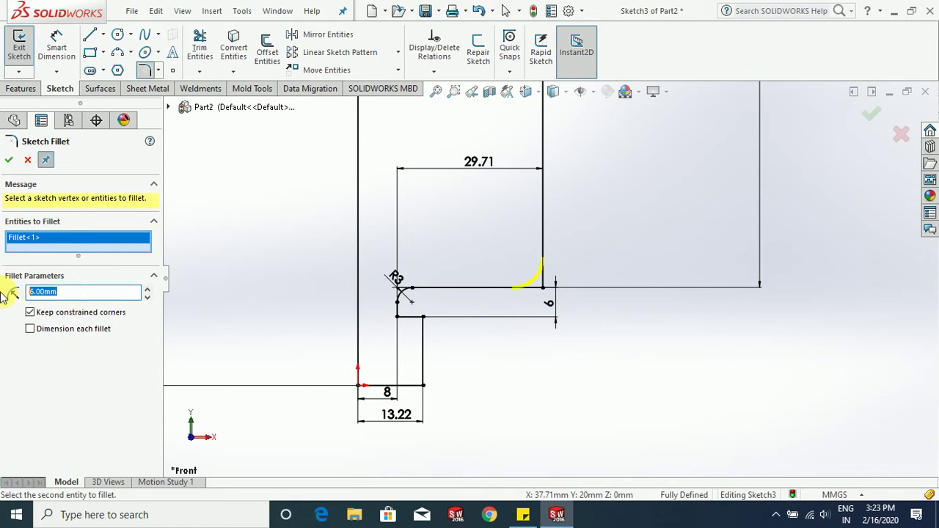
click(9, 159)
scroll(623, 363, up, 5)
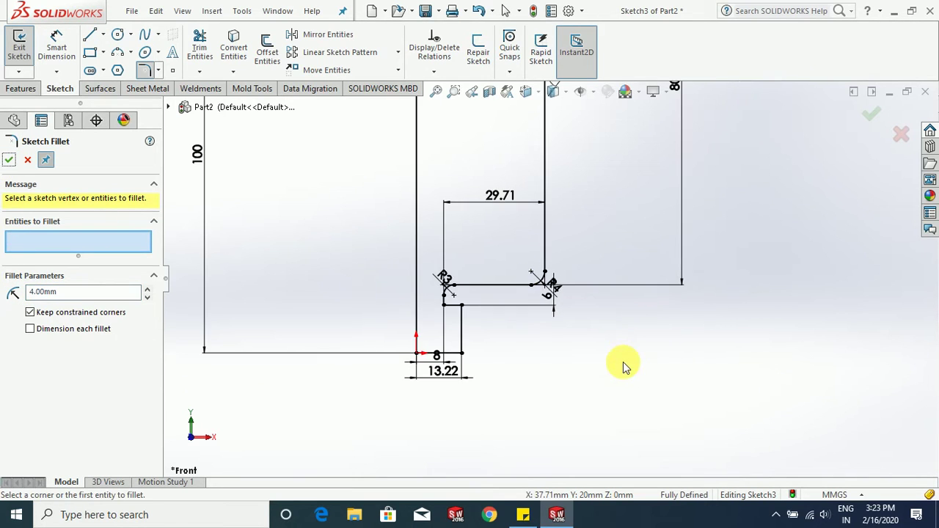
click(872, 115)
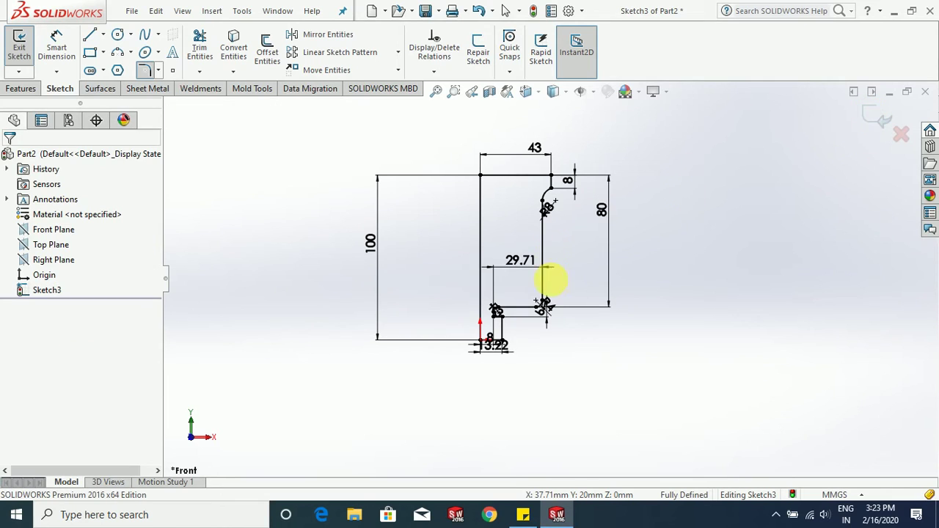
Revolve the profile 360 degrees around its long inner vertical line as a solid boss.
click(21, 89)
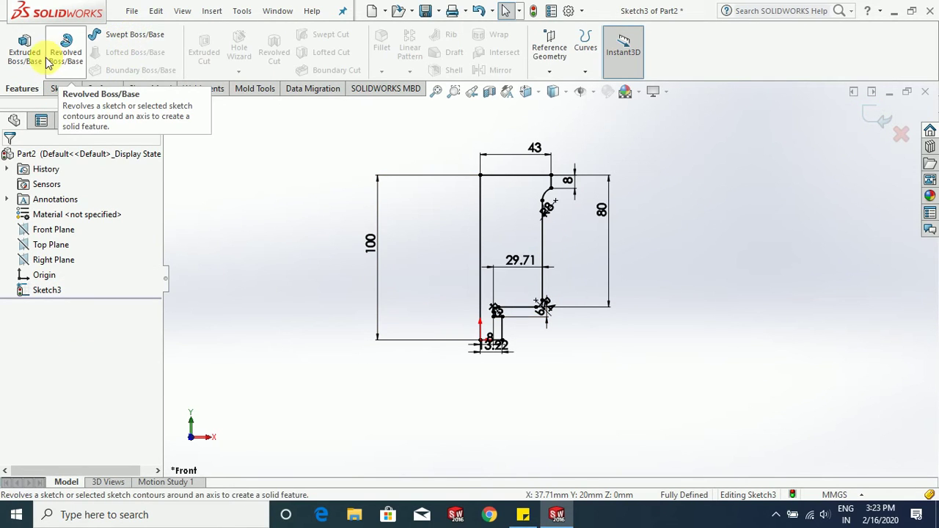
click(72, 60)
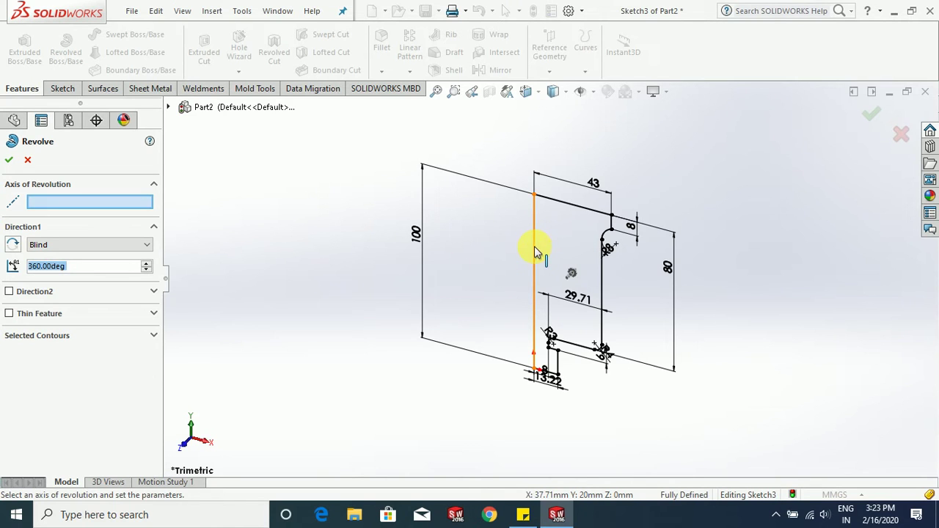
click(534, 246)
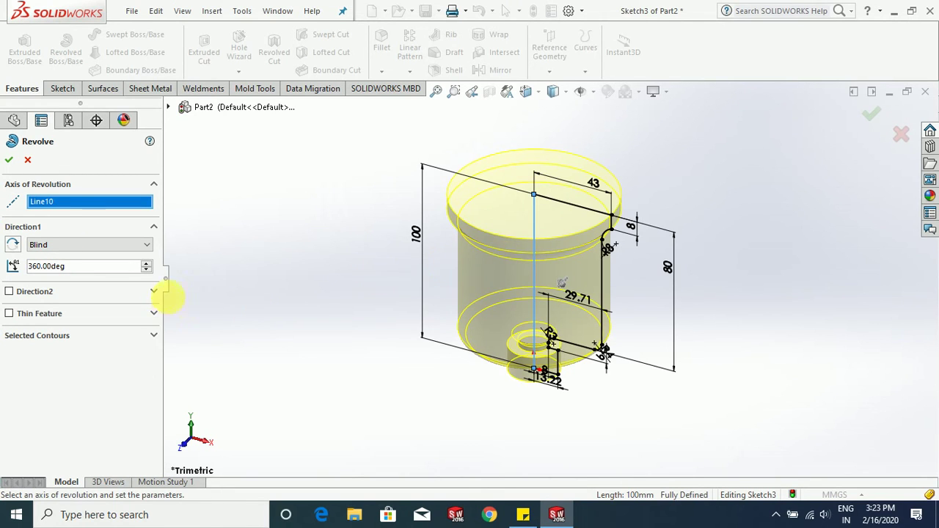
click(9, 159)
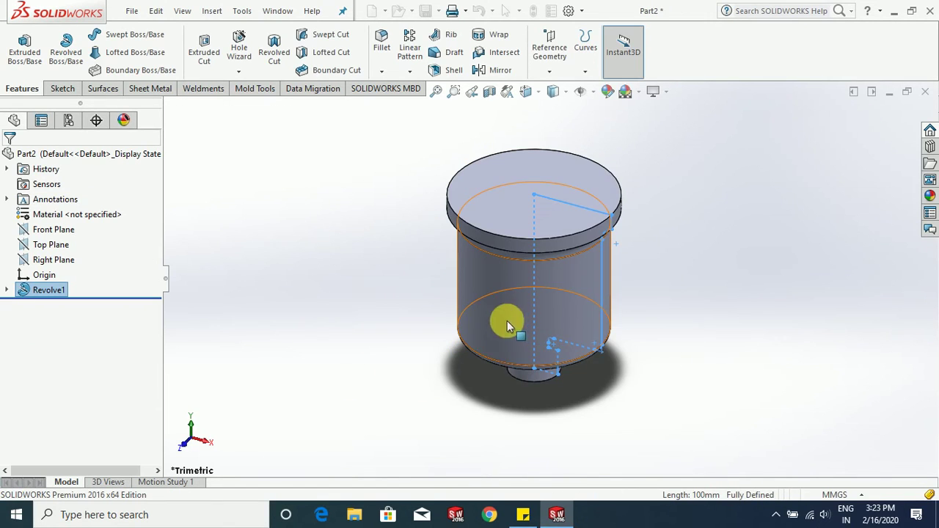
Start a new sketch on the Front Plane of the revolved part.
mouse_move(707, 363)
middle_down()
mouse_move(551, 377)
mouse_move(650, 416)
mouse_move(482, 345)
mouse_move(549, 433)
mouse_move(623, 329)
mouse_move(603, 428)
middle_up()
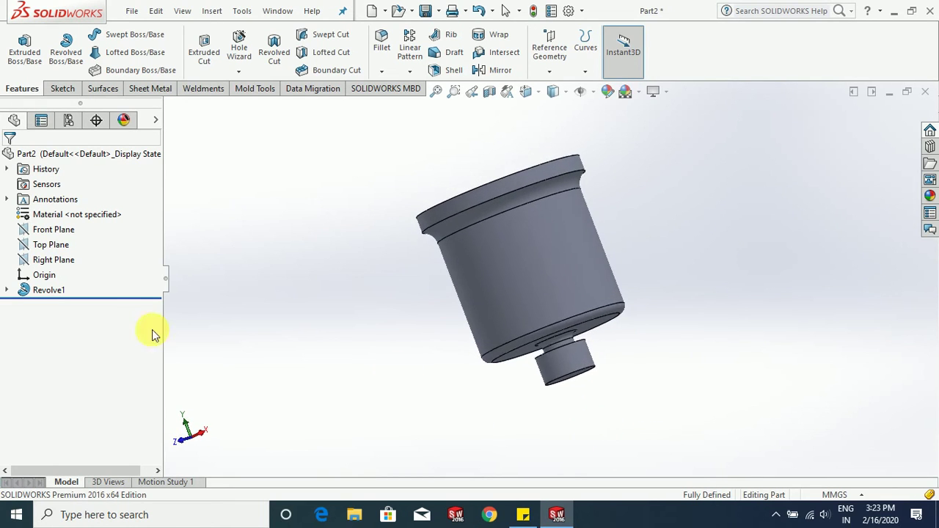
click(52, 231)
click(55, 213)
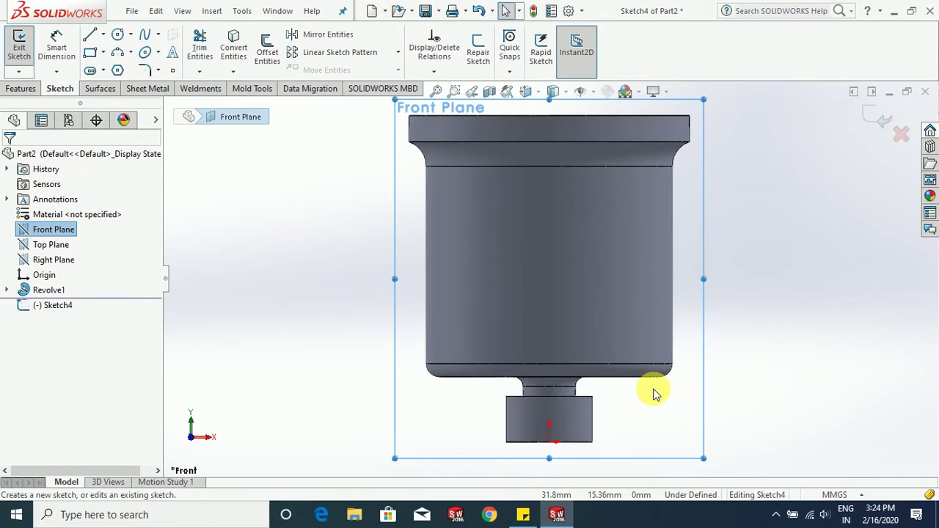
scroll(652, 330, up, 2)
scroll(643, 237, down, 1)
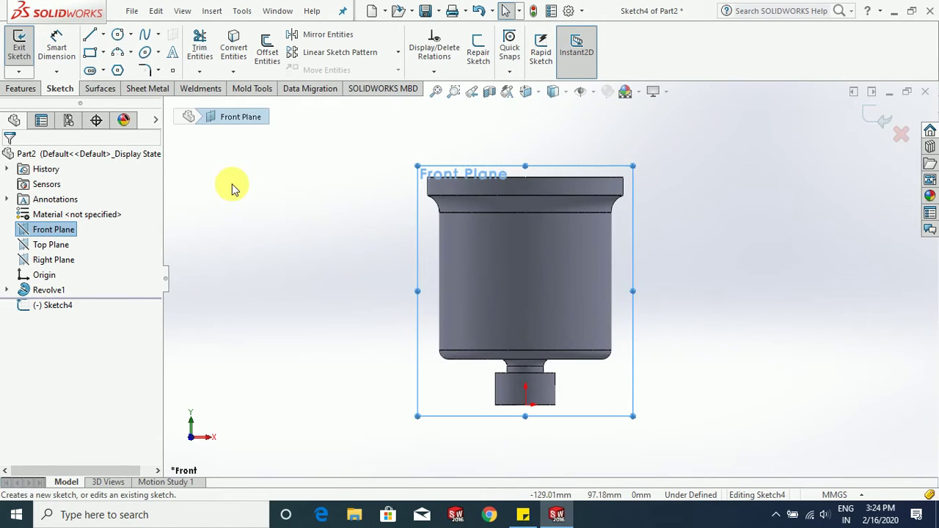
Draw a vertical construction line about 121 mm long from the origin up past the part's rim.
click(91, 36)
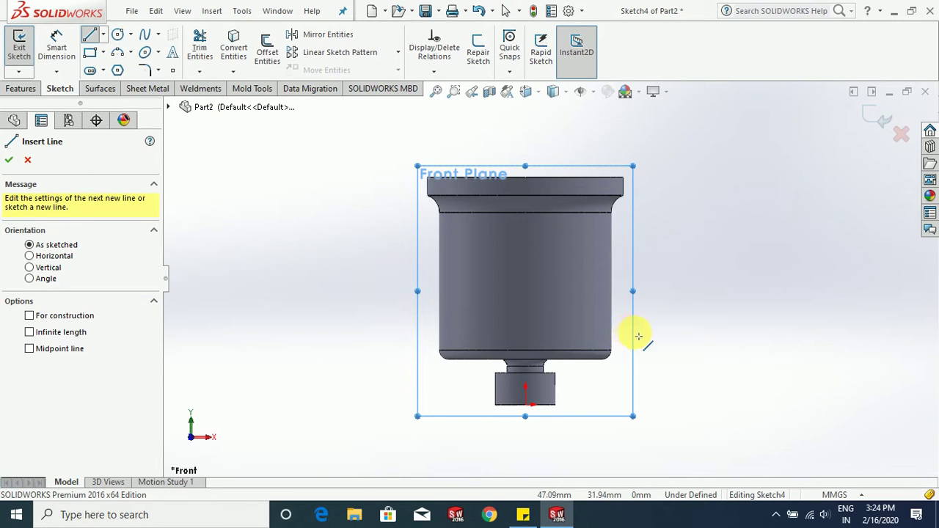
scroll(624, 298, down, 2)
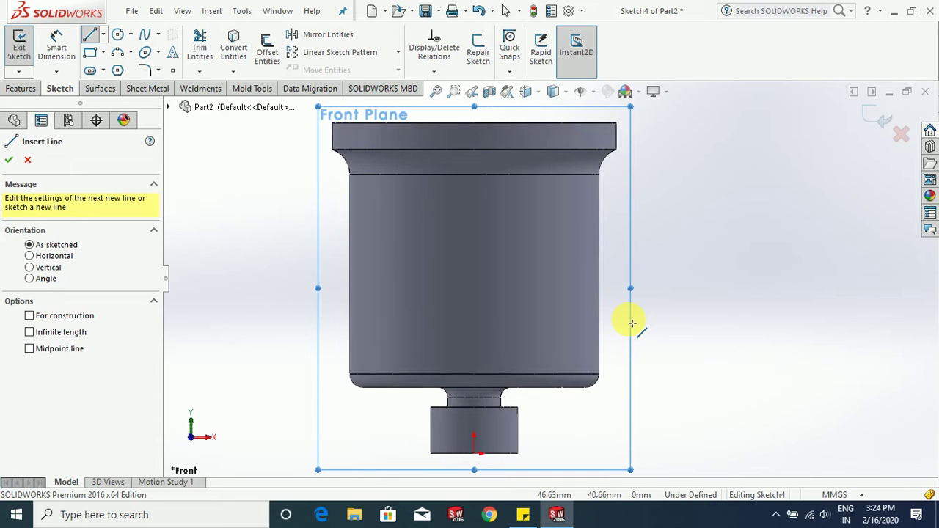
scroll(631, 321, up, 3)
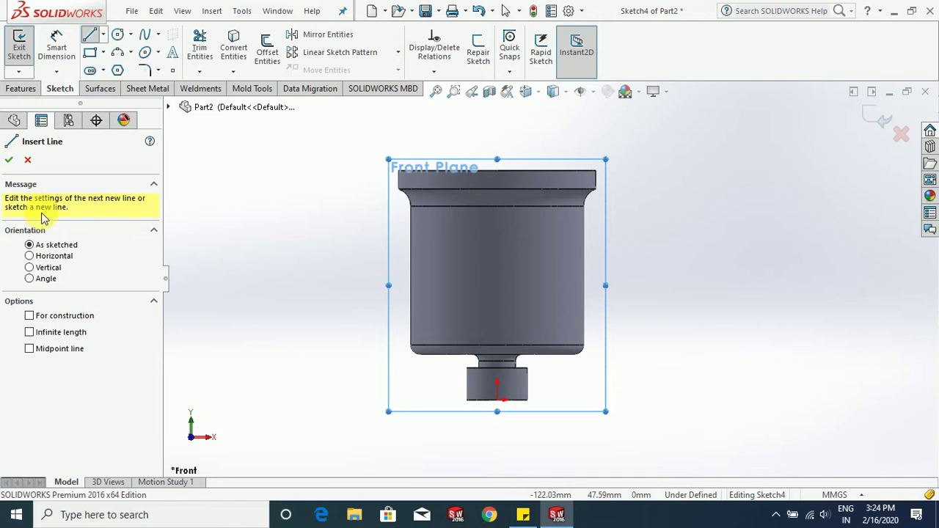
click(53, 318)
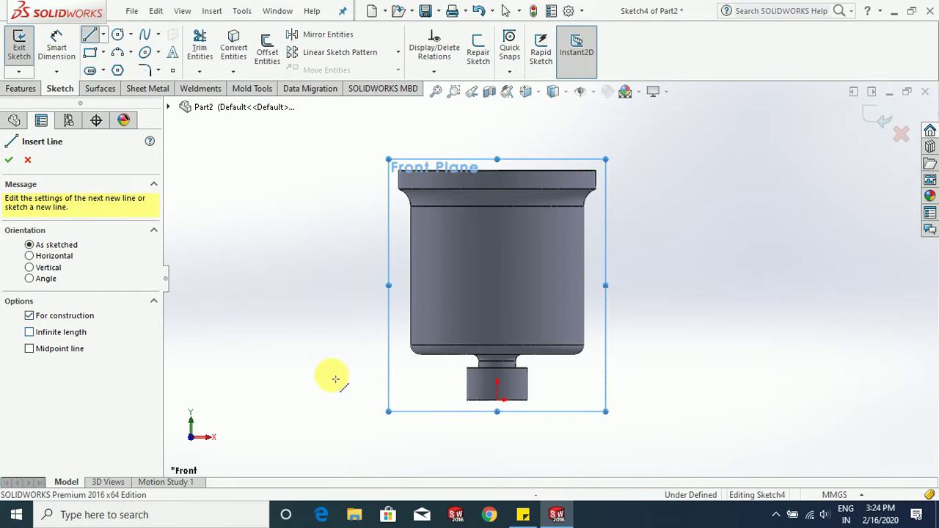
click(502, 404)
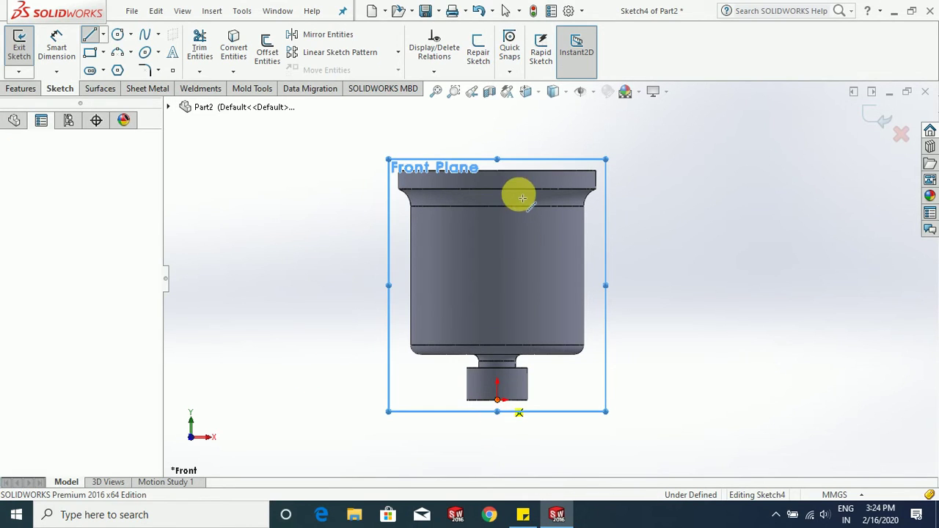
key(Escape)
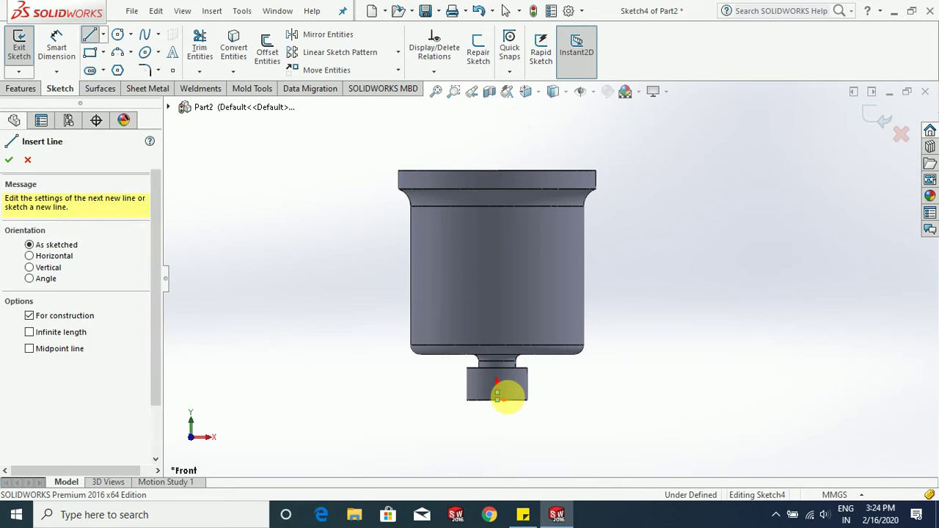
key(Escape)
mouse_move(499, 393)
mouse_down()
mouse_move(509, 142)
mouse_move(498, 124)
mouse_up()
click(598, 251)
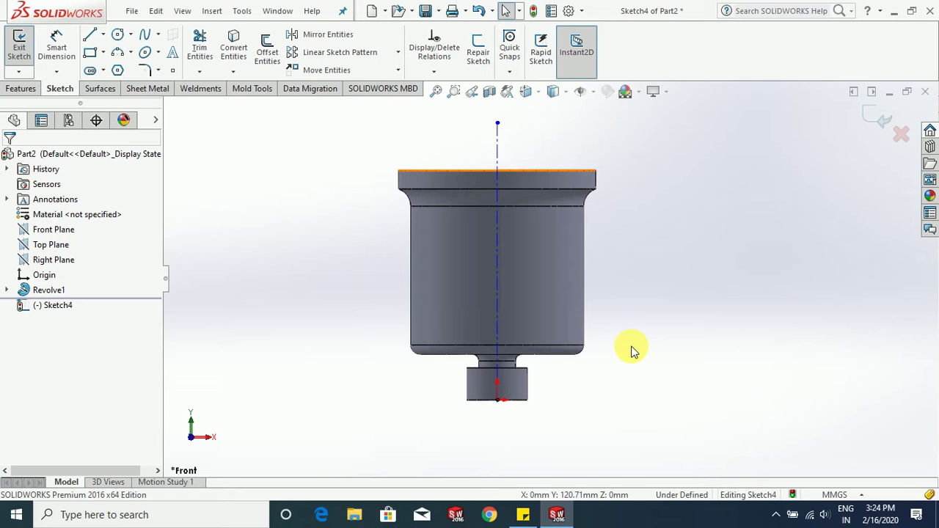
From the centreline, sketch a short horizontal line, a line slanting down and outward, a horizontal floor line, and a vertical line about 81 mm long past the rim.
scroll(655, 347, down, 2)
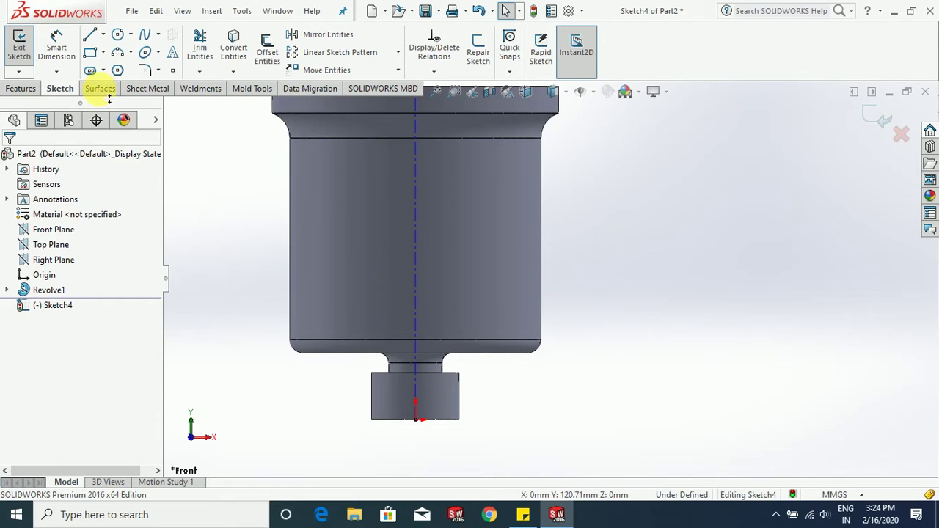
click(90, 35)
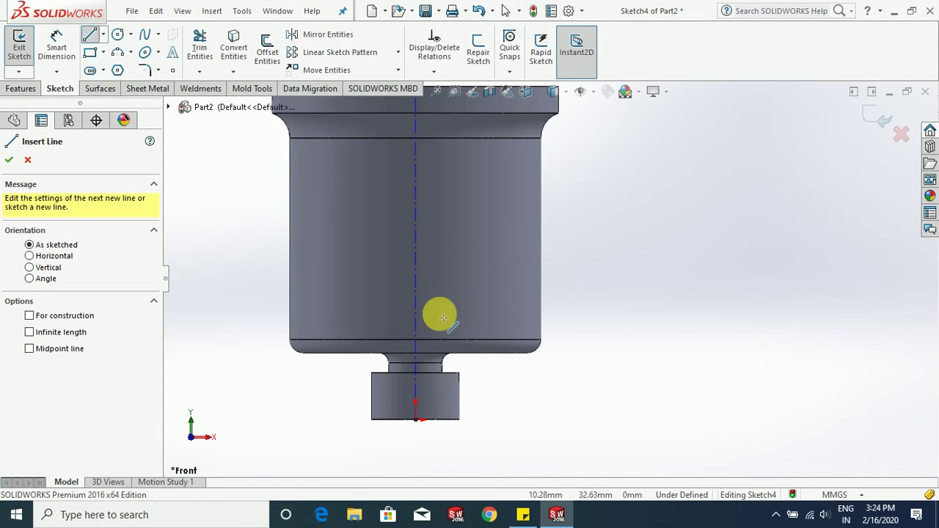
click(420, 289)
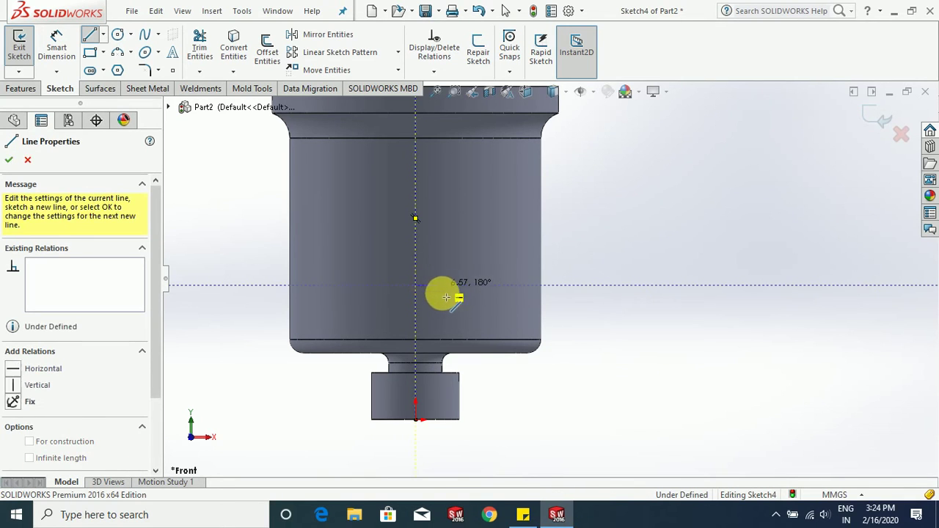
click(438, 285)
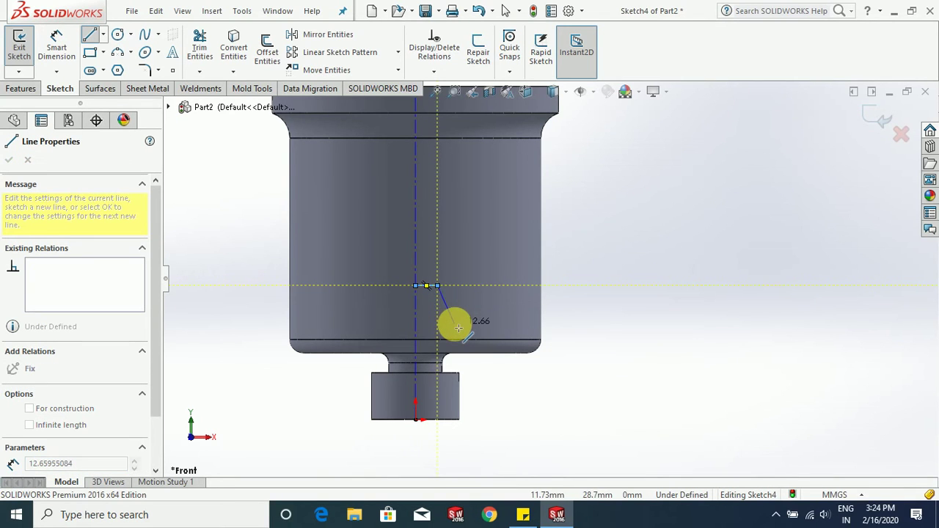
click(455, 325)
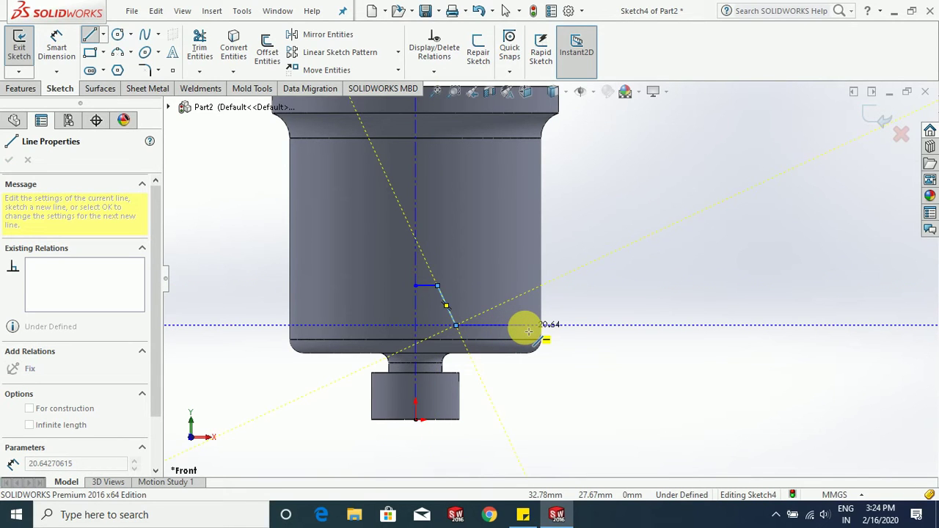
click(525, 325)
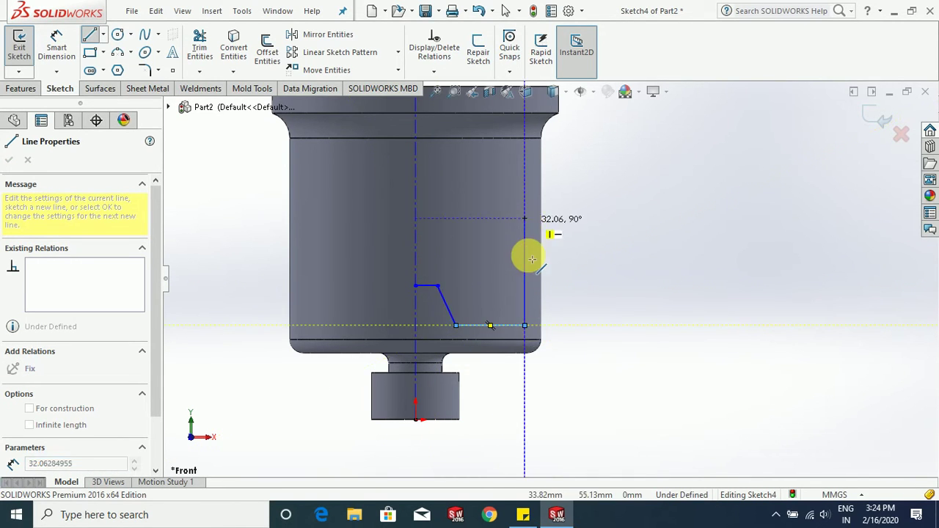
scroll(528, 265, down, 2)
scroll(532, 267, up, 3)
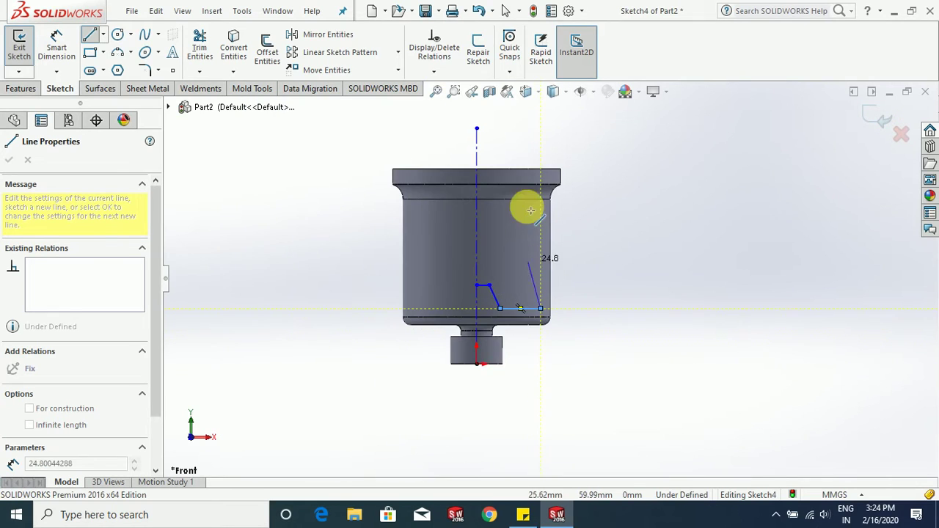
click(544, 154)
key(Escape)
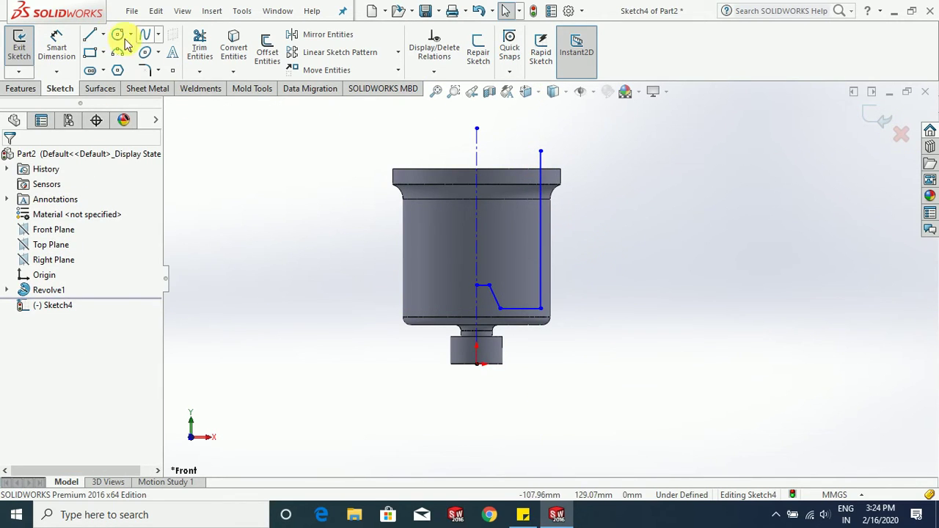
Close the profile above the rim with a horizontal line about 33 mm long from the vertical line's upper end to the centreline.
click(93, 36)
scroll(549, 161, down, 2)
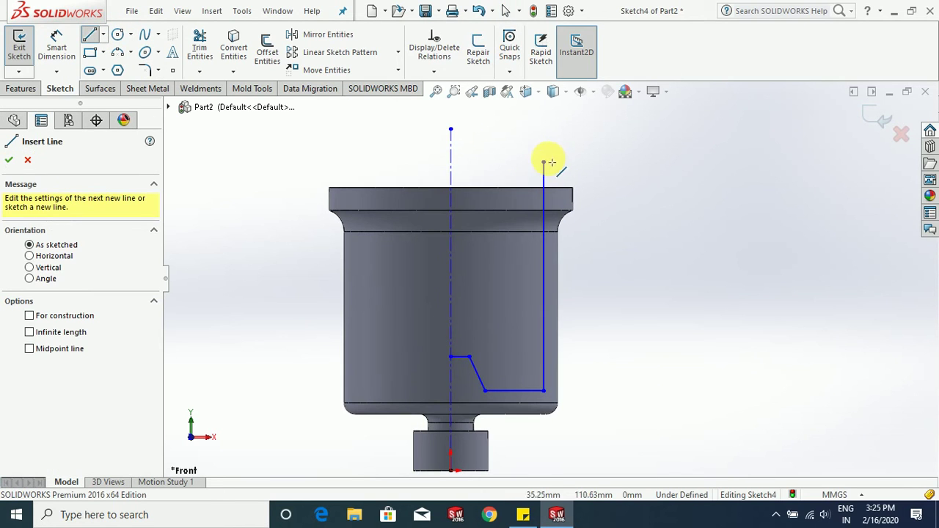
click(545, 163)
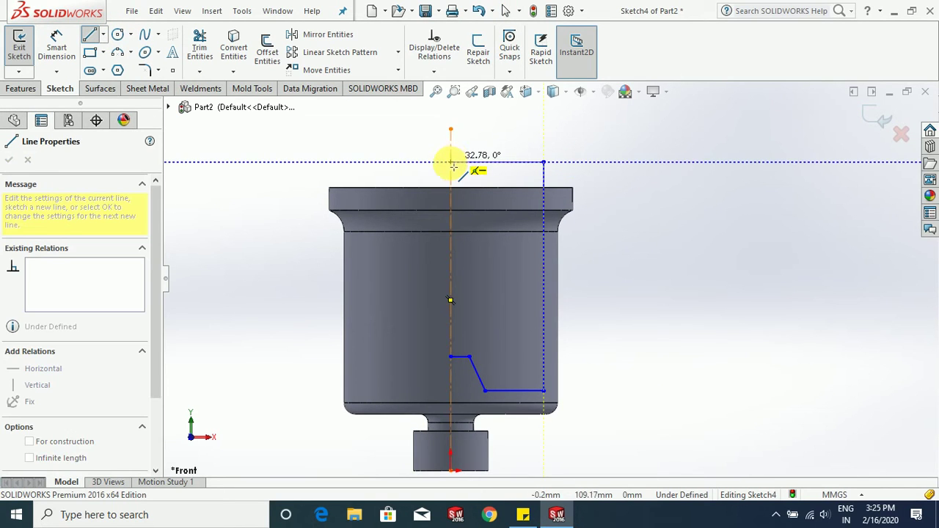
click(451, 162)
key(Escape)
scroll(514, 220, up, 2)
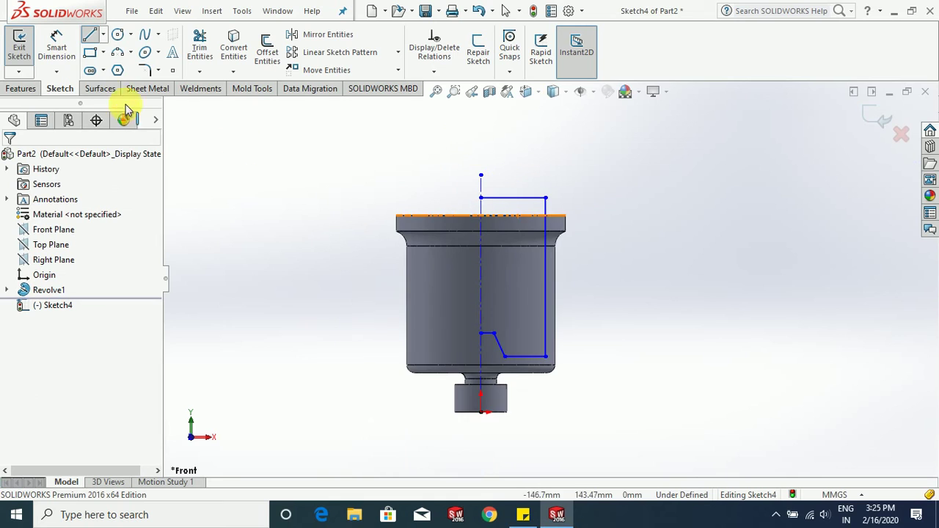
Dimension the distance from the centreline to the profile's outer vertical line as 68/2 mm.
click(57, 50)
scroll(593, 352, down, 3)
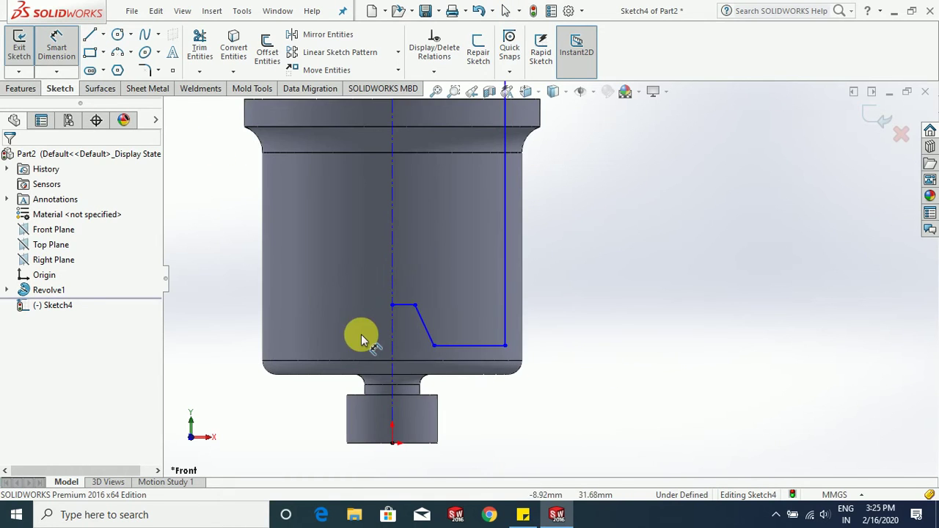
scroll(361, 335, down, 1)
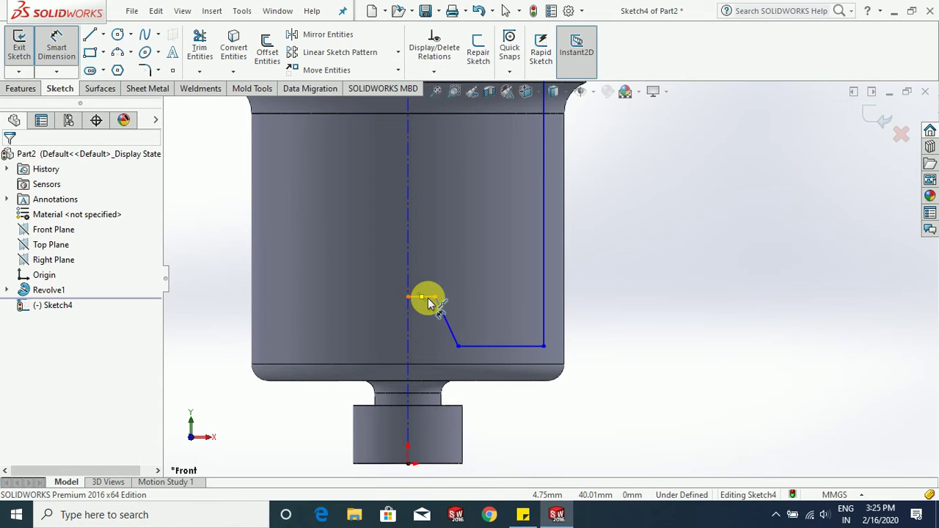
scroll(587, 377, up, 3)
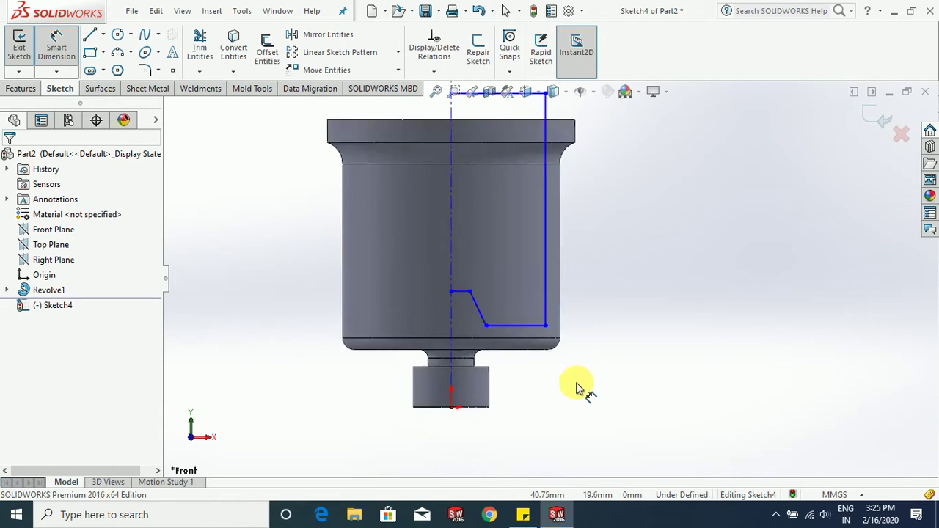
scroll(559, 154, down, 2)
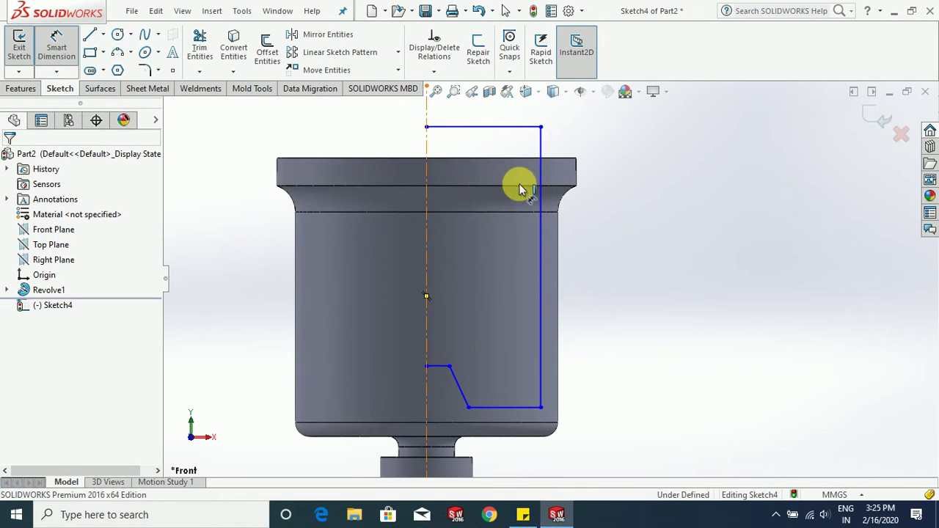
click(541, 155)
scroll(500, 290, down, 3)
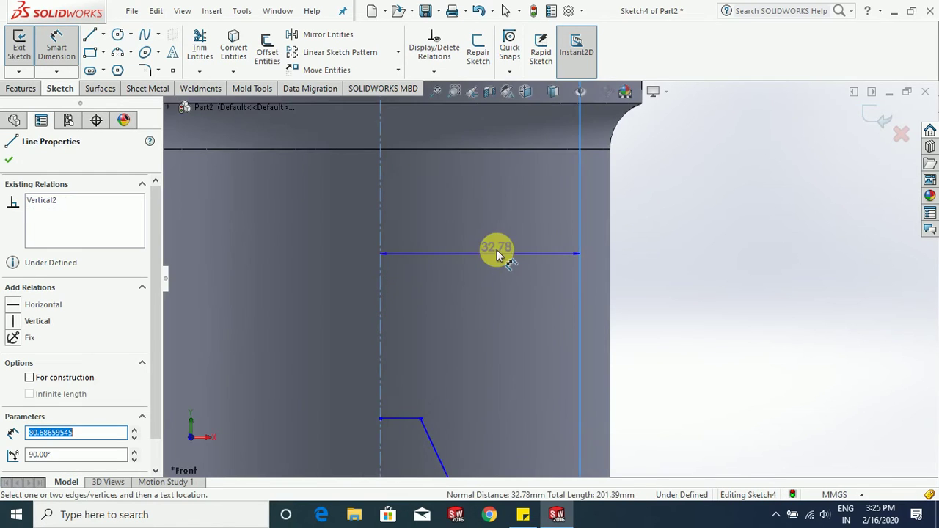
scroll(502, 259, up, 2)
scroll(513, 257, up, 3)
click(531, 130)
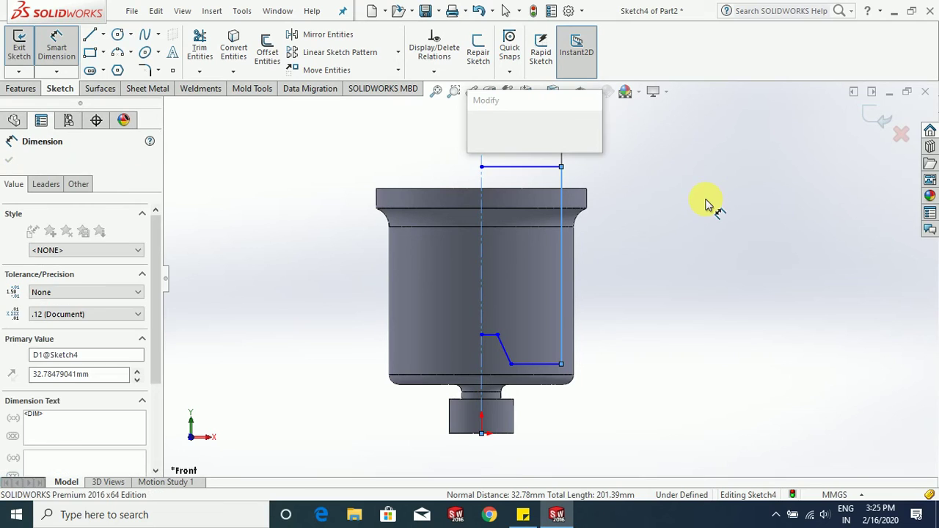
text(68/2)
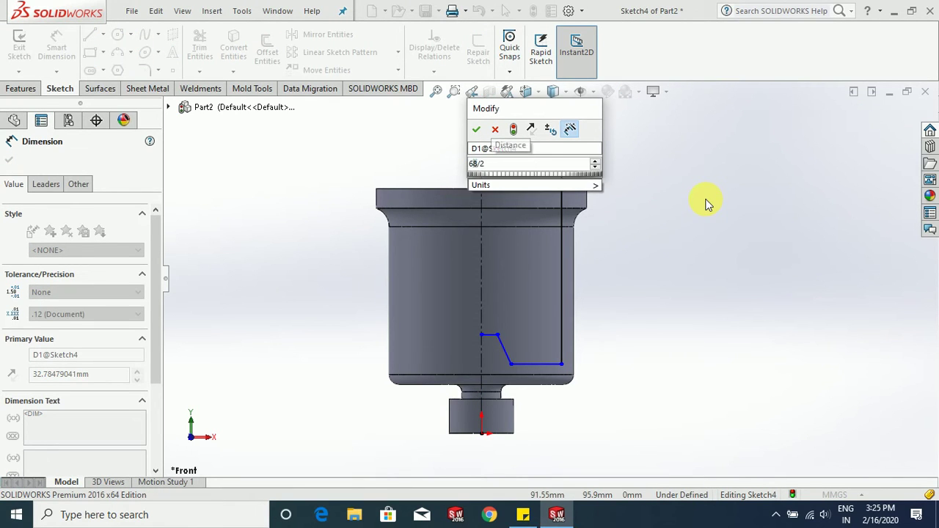
key(Return)
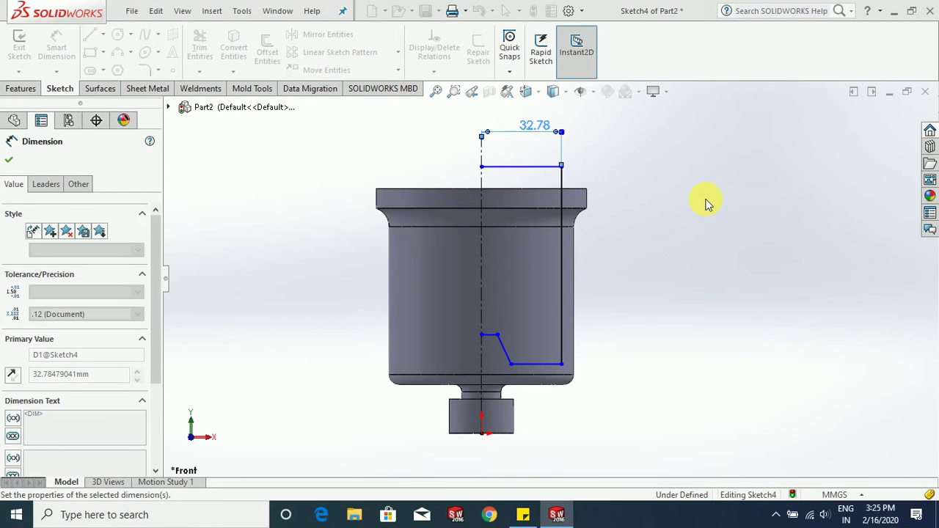
key(Escape)
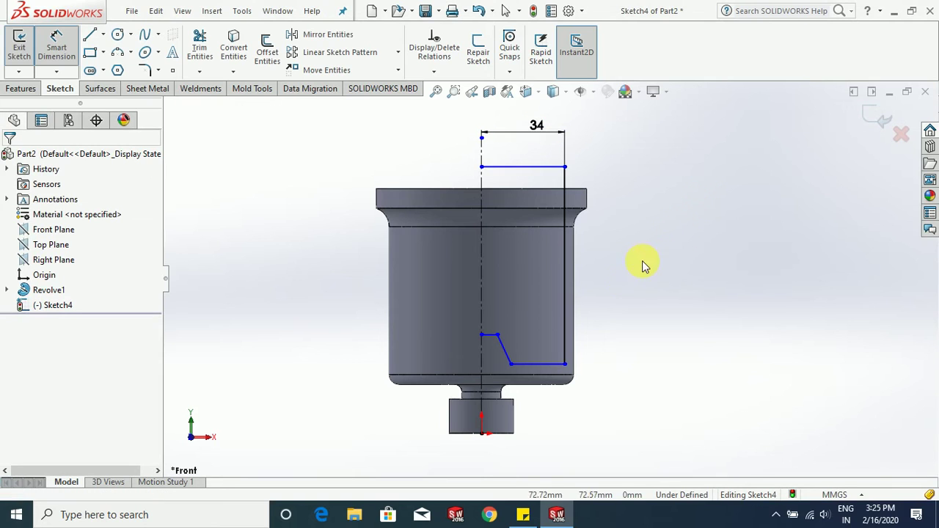
key(Escape)
Dimension the cavity floor line 6 mm above the cylindrical body's bottom edge.
scroll(624, 360, down, 2)
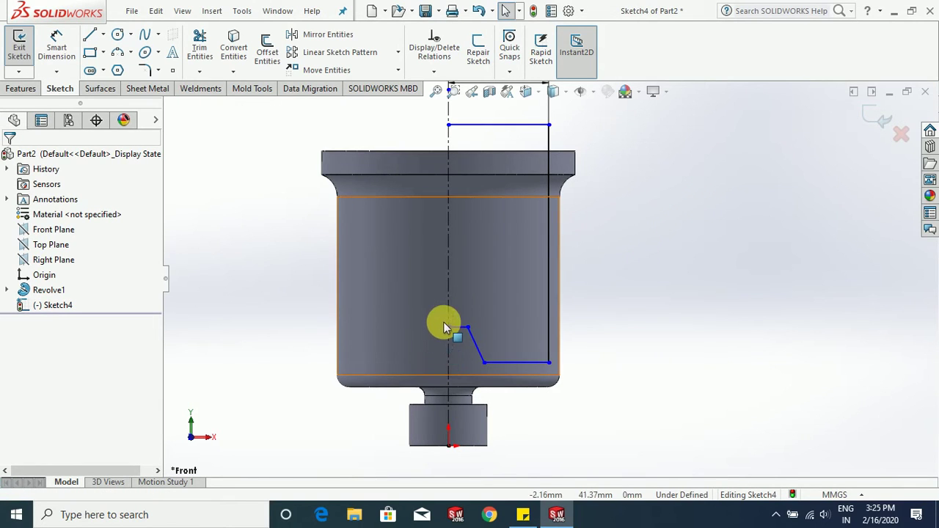
scroll(458, 314, down, 2)
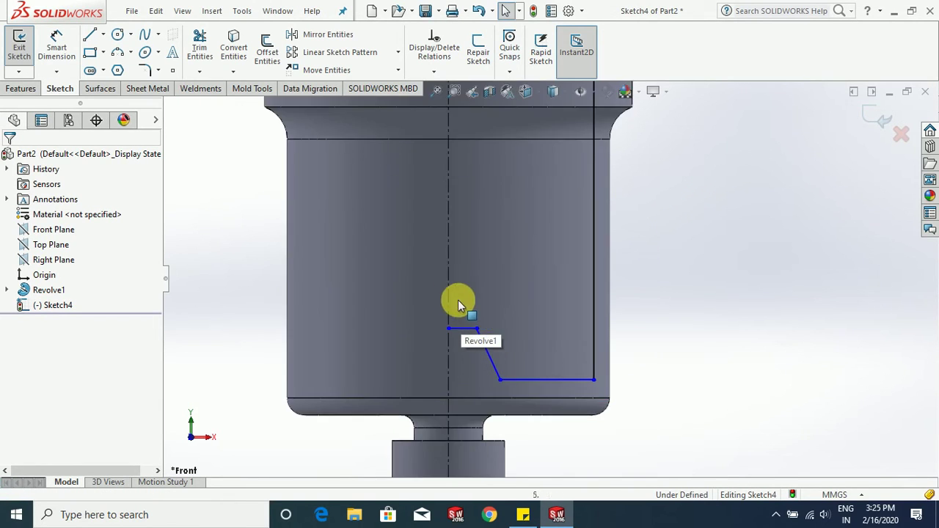
click(53, 44)
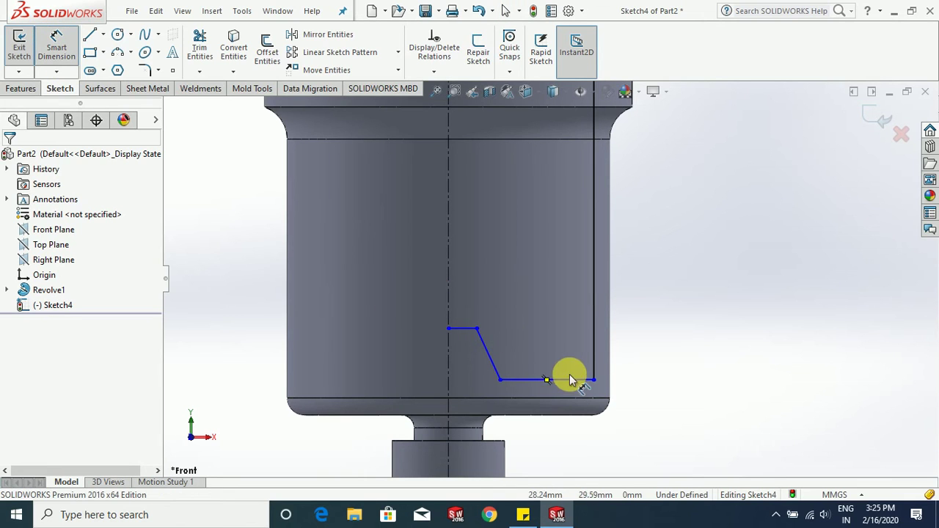
click(567, 379)
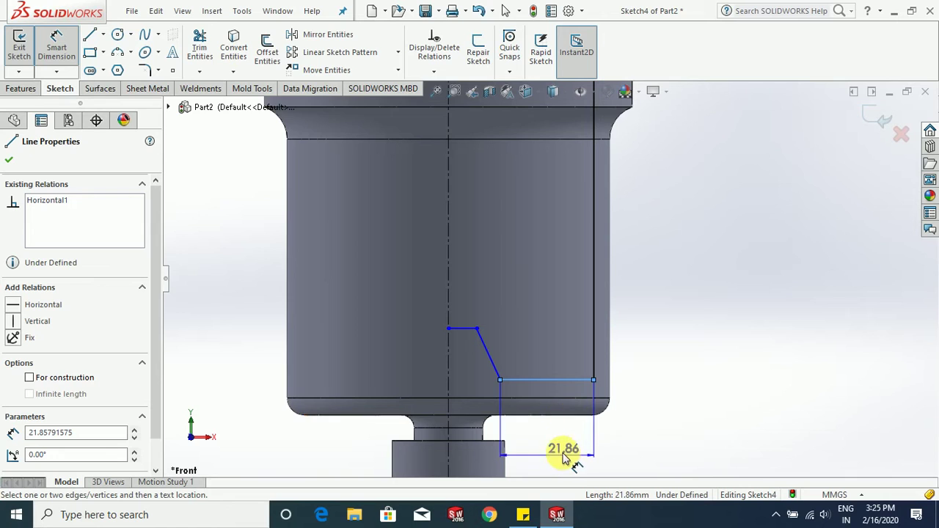
click(567, 415)
click(817, 413)
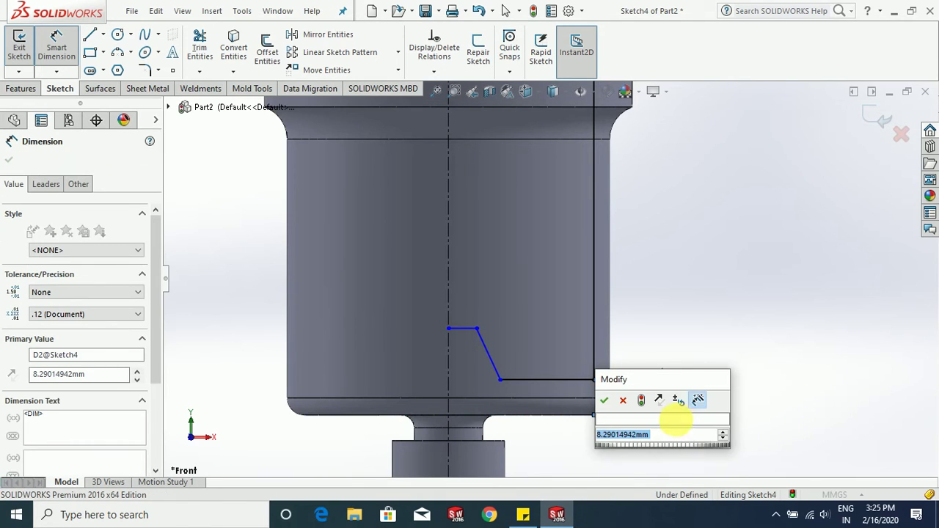
text(6)
key(Return)
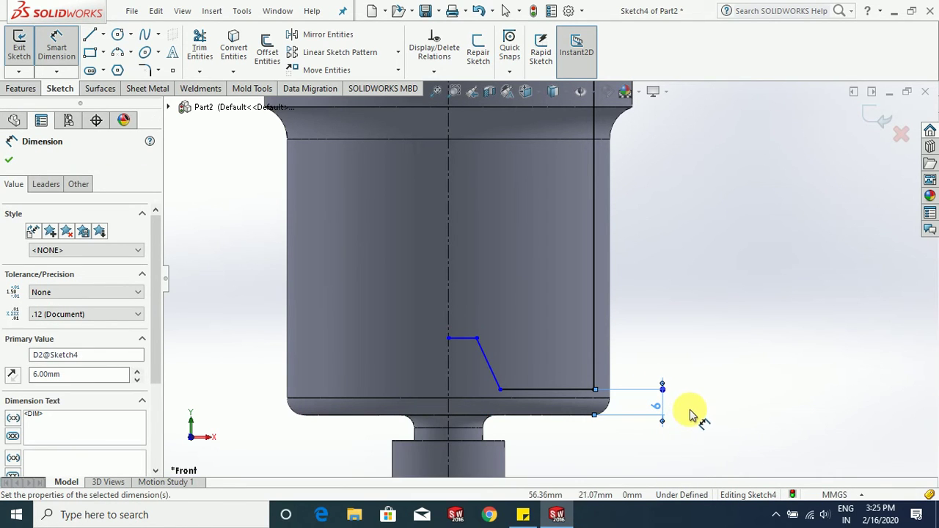
Dimension the horizontal distance from the centreline to the slanted line's lower end as 12 mm.
click(501, 390)
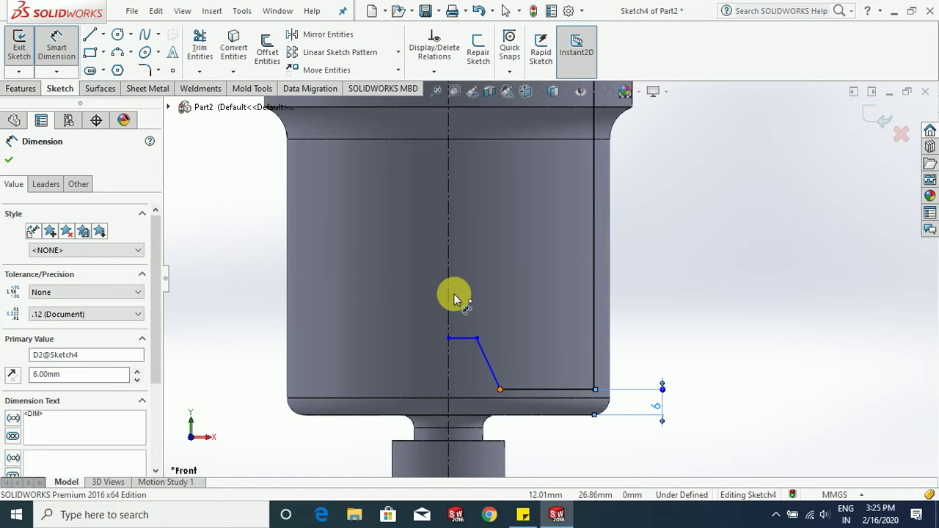
click(449, 291)
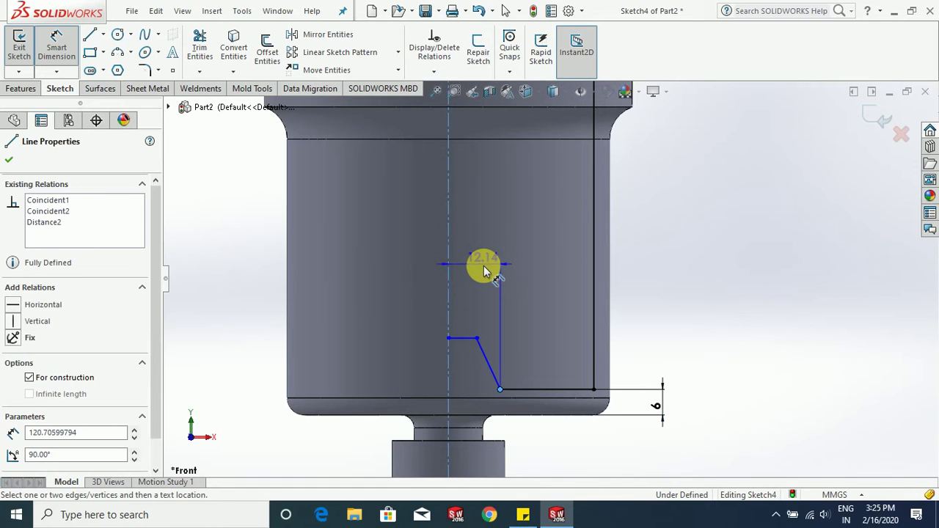
click(483, 266)
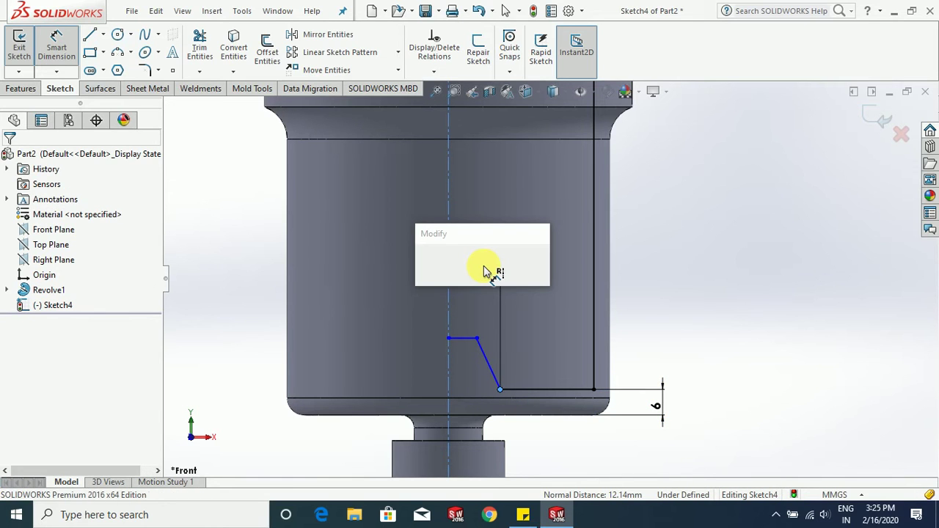
text(12)
key(Return)
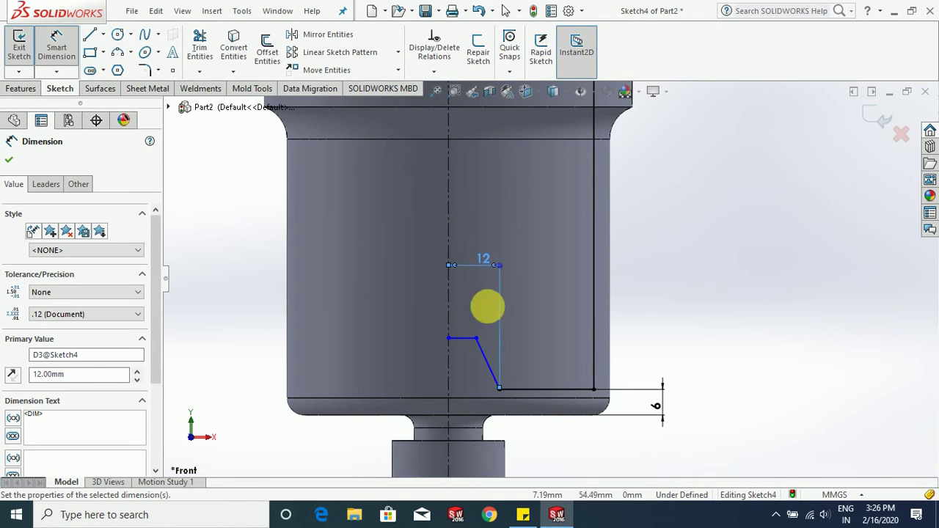
Dimension the horizontal distance from the centreline to the slanted line's upper end as 8 mm.
click(477, 340)
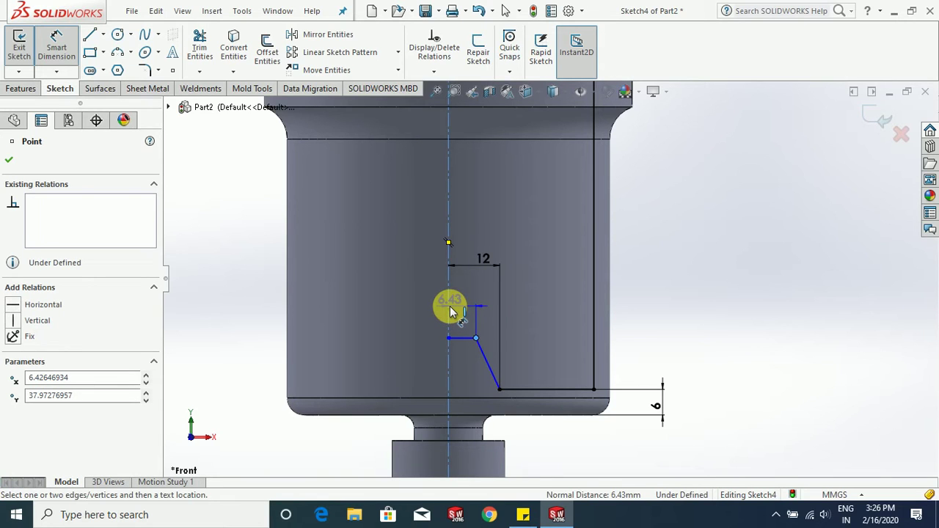
click(449, 307)
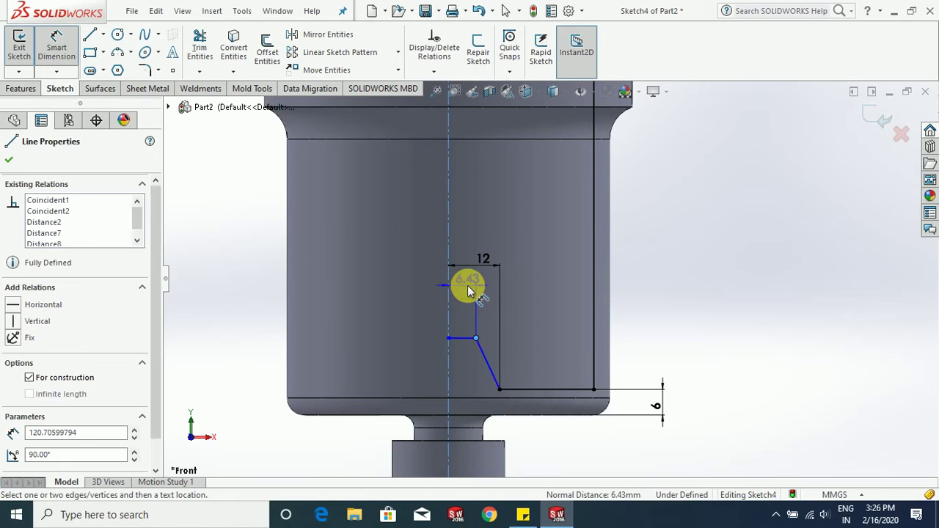
click(469, 291)
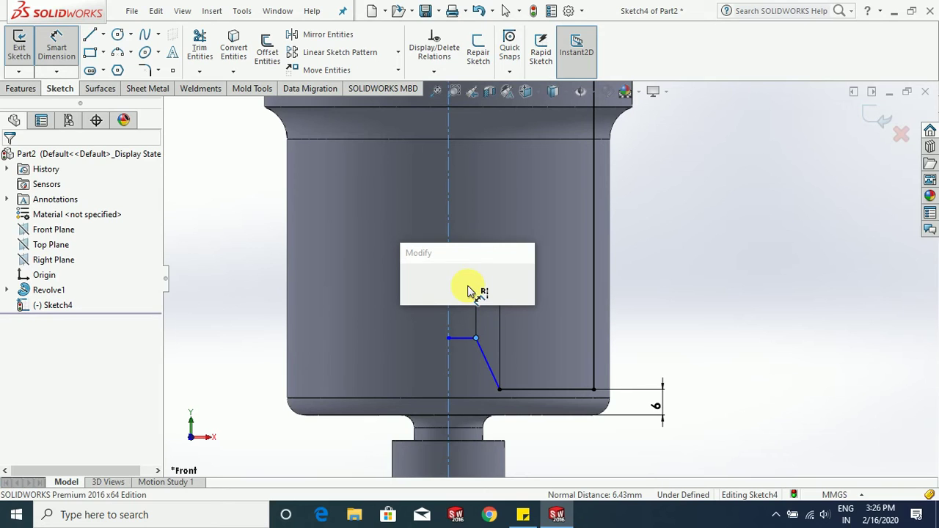
key(Return)
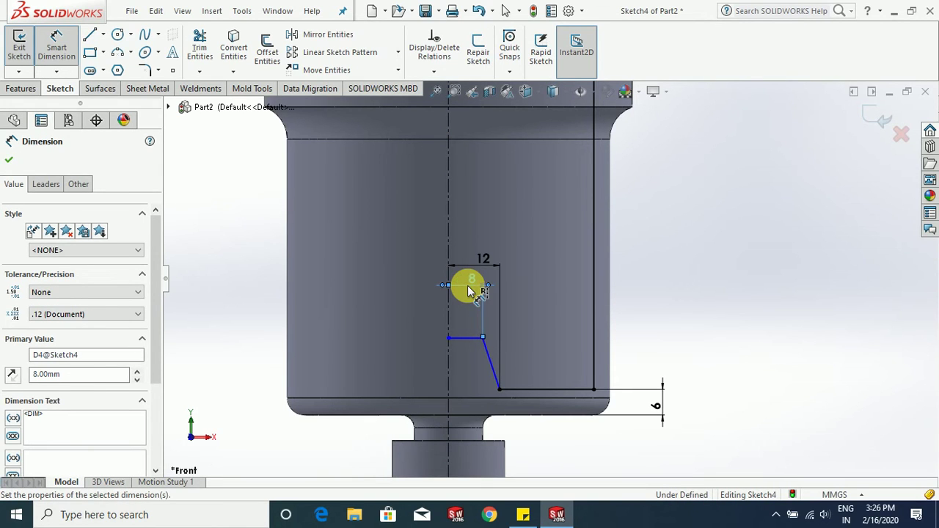
Dimension the height from the cavity floor line up to the short horizontal line as 14 mm.
click(449, 339)
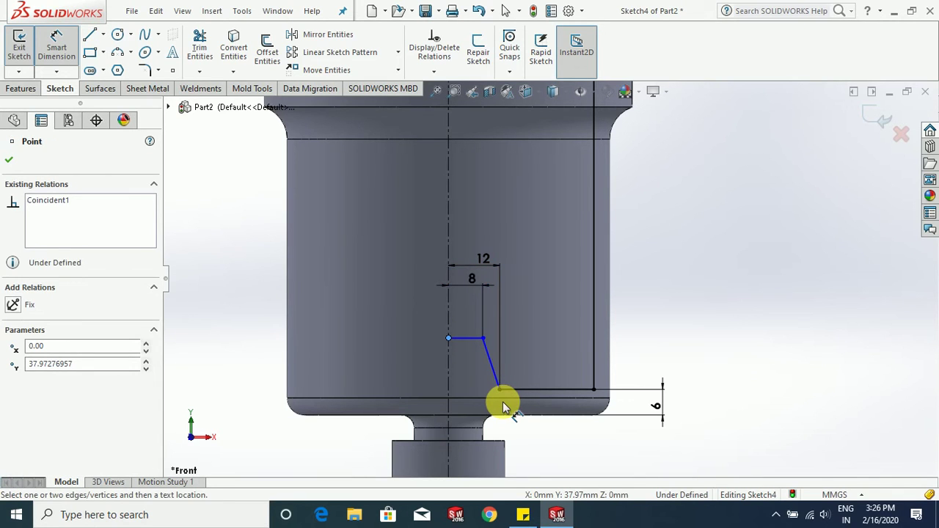
click(549, 390)
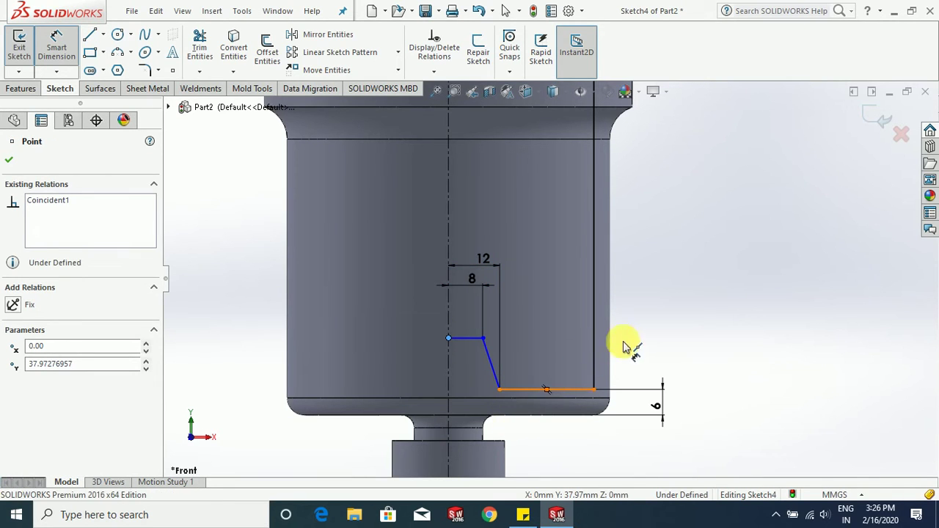
click(646, 367)
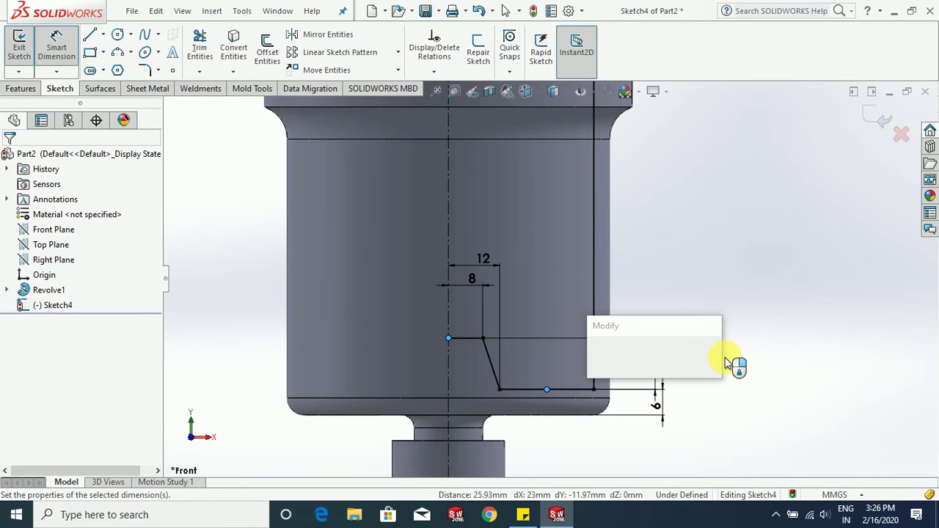
text(14)
key(Return)
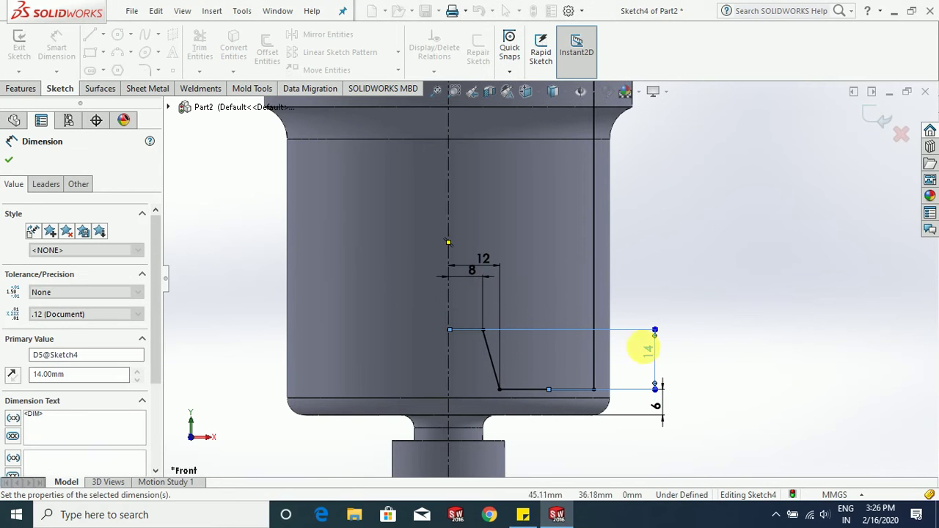
key(f)
key(Escape)
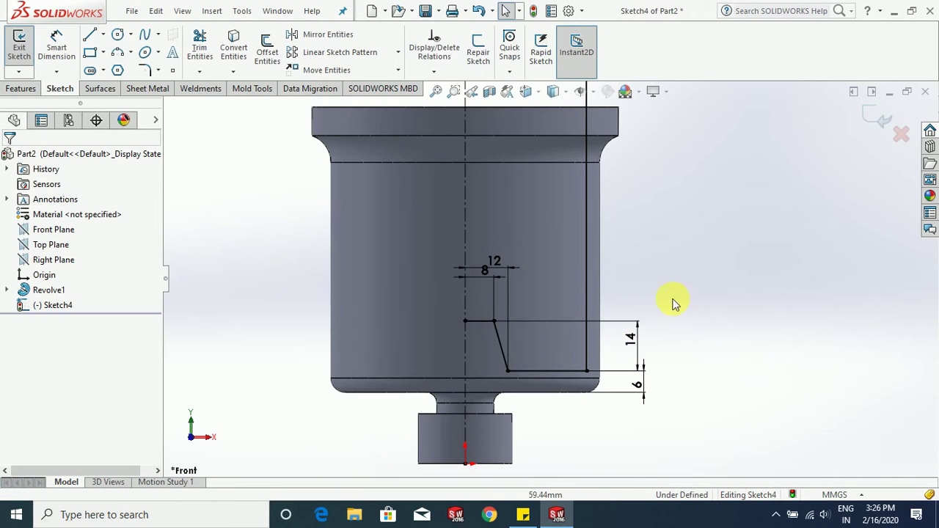
Draw a vertical line along the centreline from the profile's upper horizontal line down to the short horizontal line, closing the cavity profile.
scroll(474, 318, up, 3)
scroll(598, 121, down, 2)
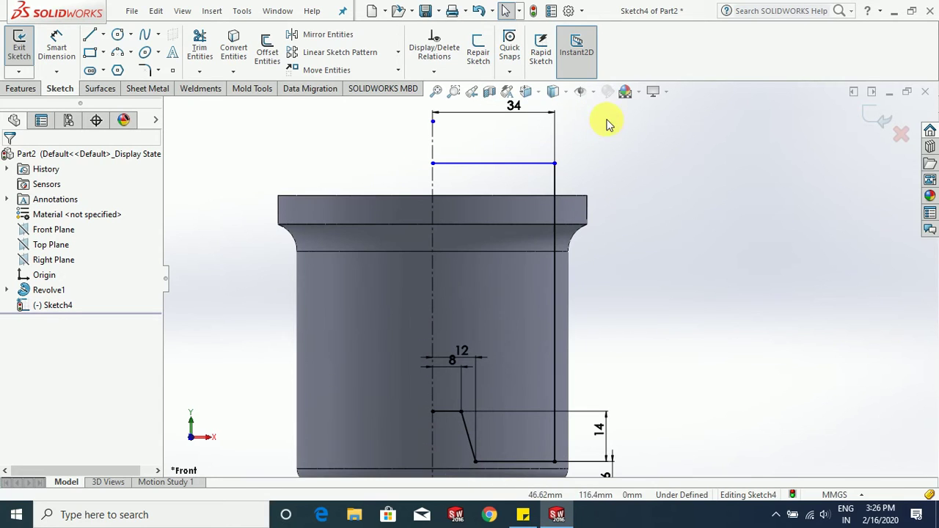
click(89, 34)
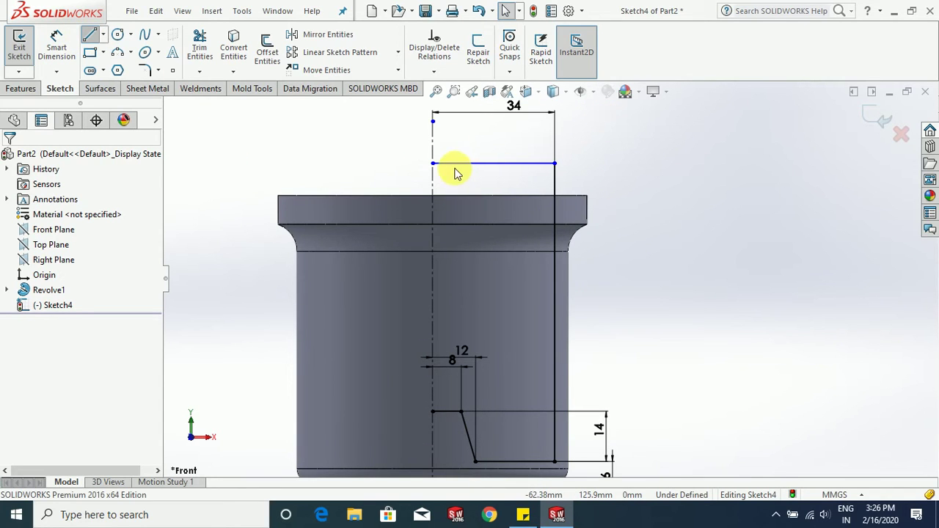
key(Escape)
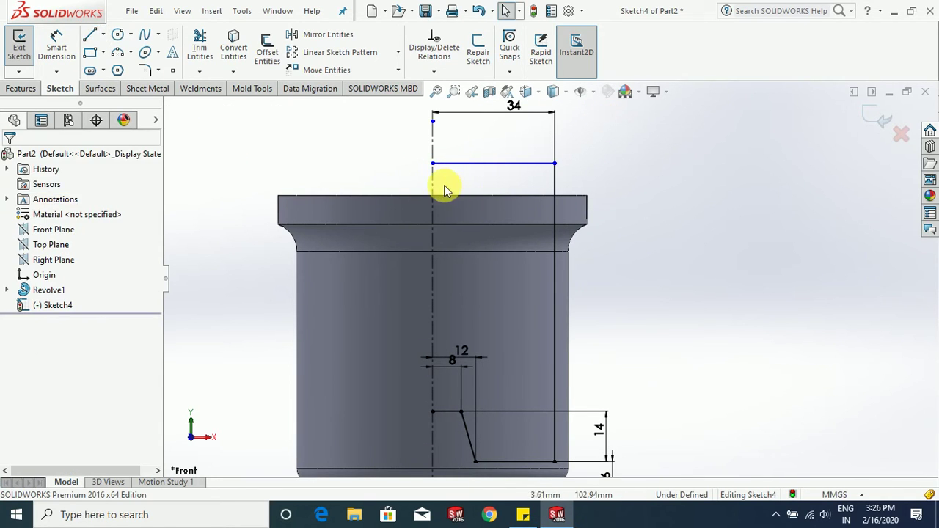
click(88, 35)
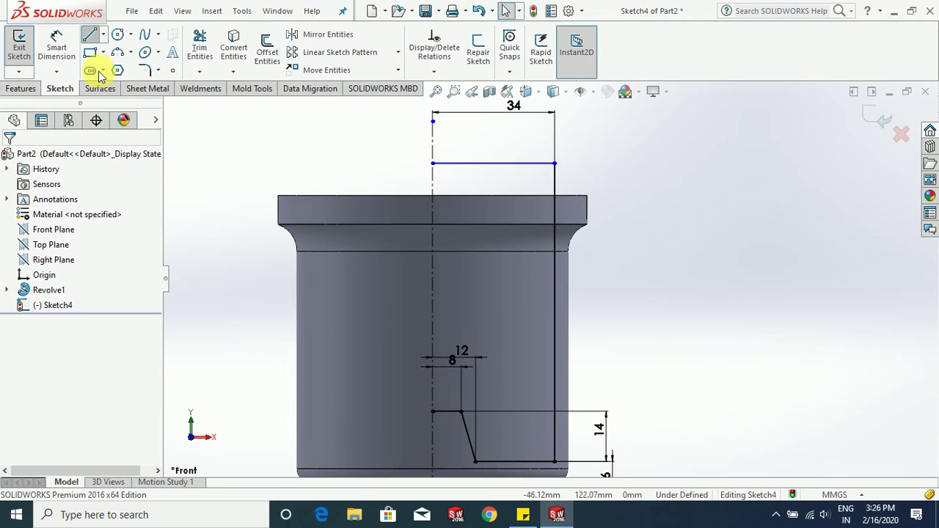
click(433, 164)
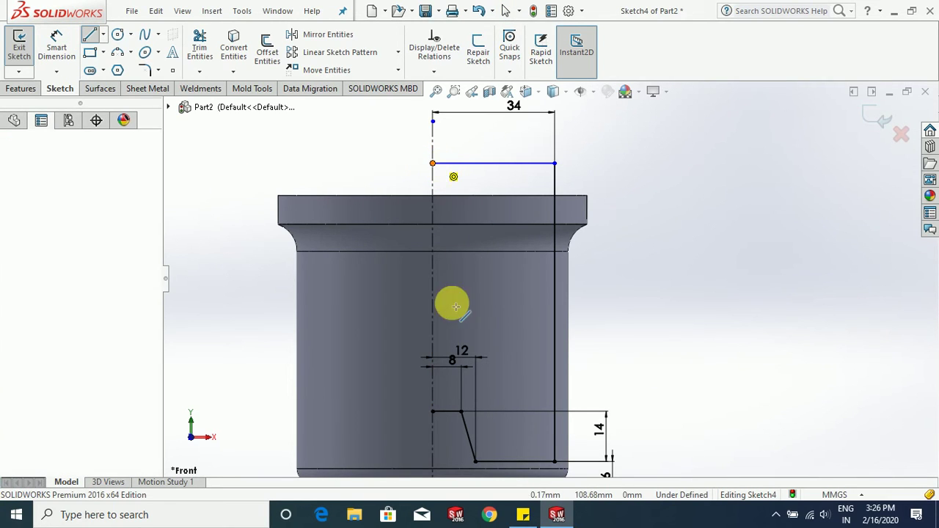
click(432, 413)
key(Escape)
key(Escape)
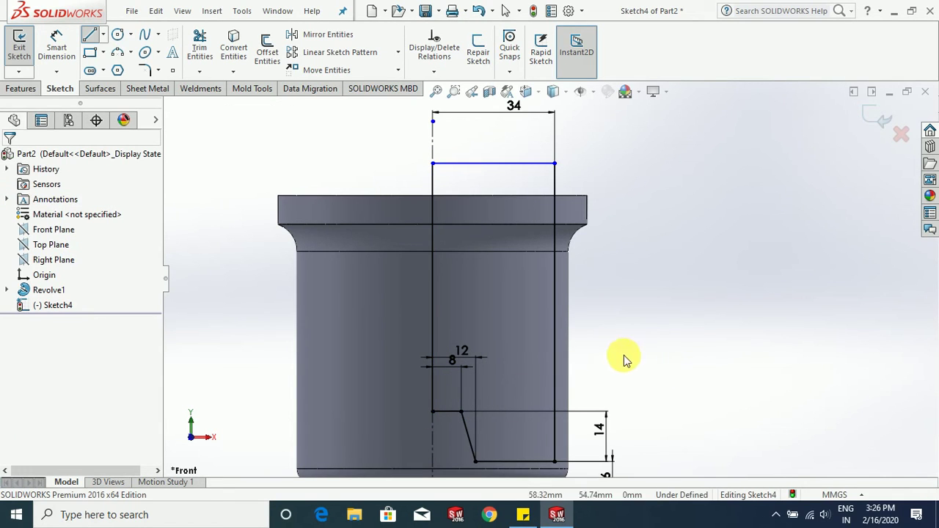
Exit the sketch and make a Revolved Cut of the cavity profile through 360 degrees (Blind) about the centreline.
scroll(624, 360, up, 5)
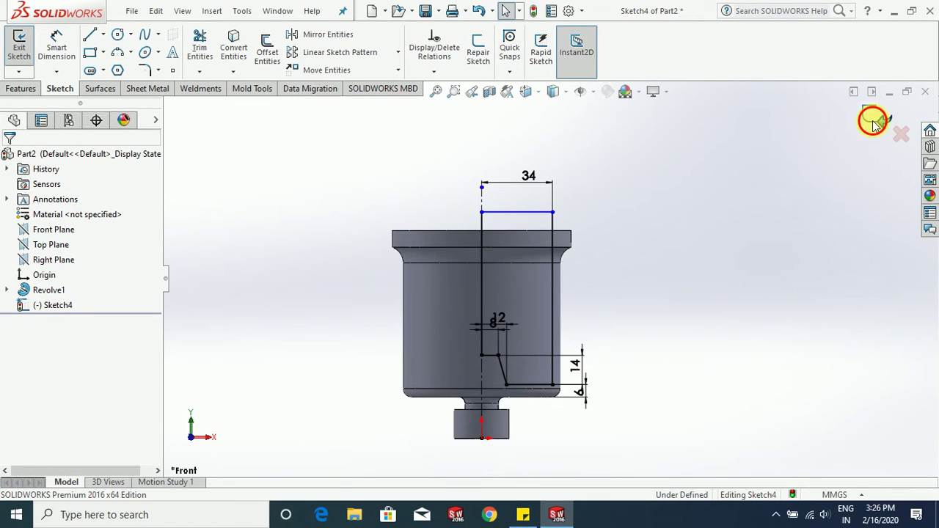
click(873, 122)
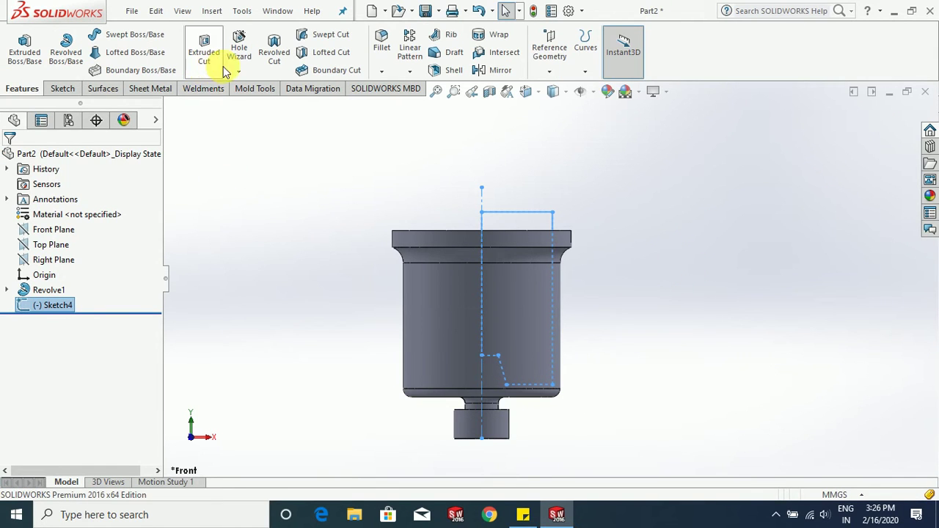
click(276, 65)
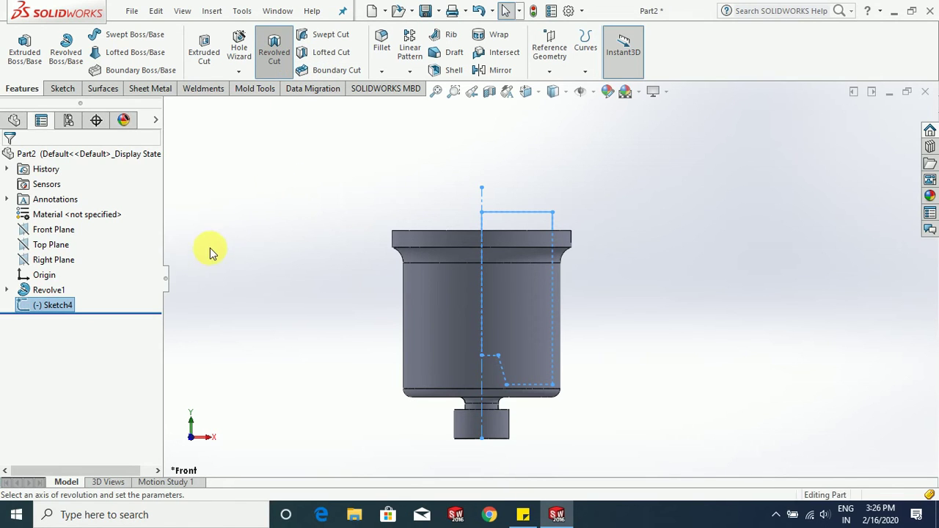
middle_drag(648, 260, 593, 342)
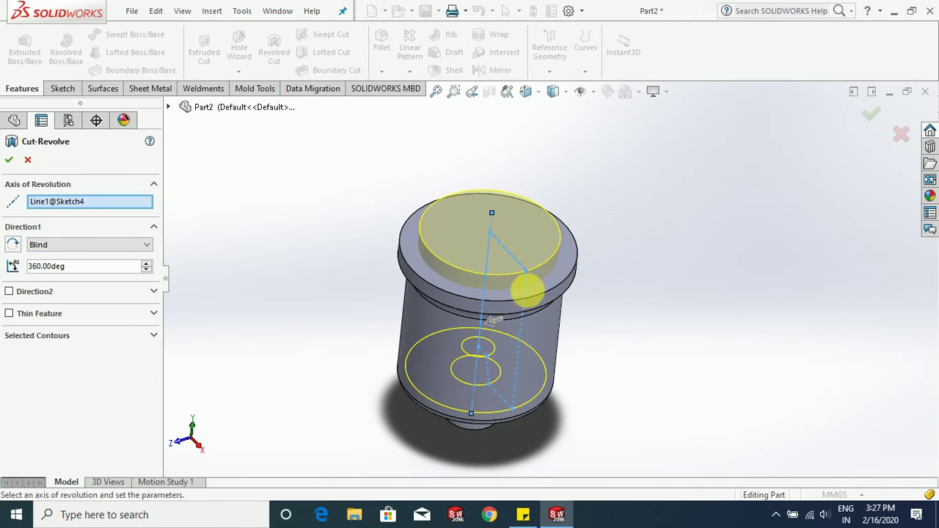
middle_drag(556, 391, 579, 382)
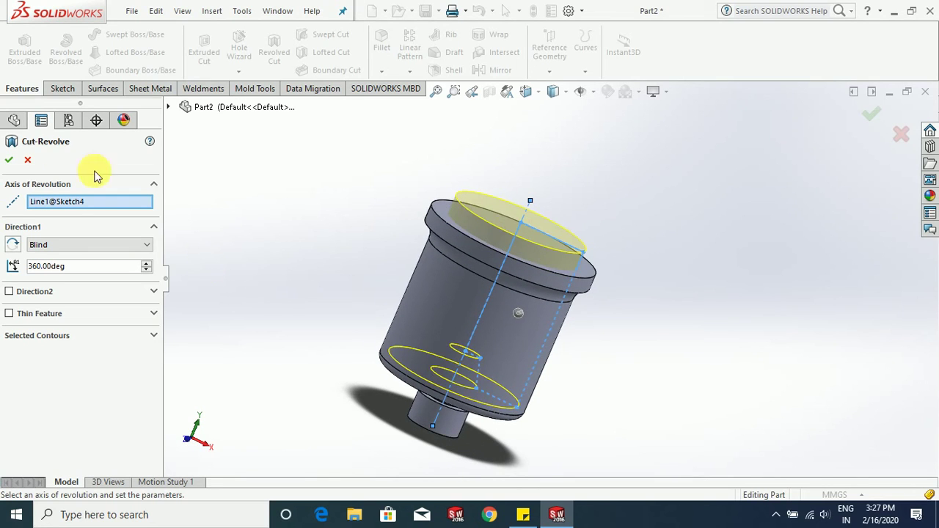
click(11, 162)
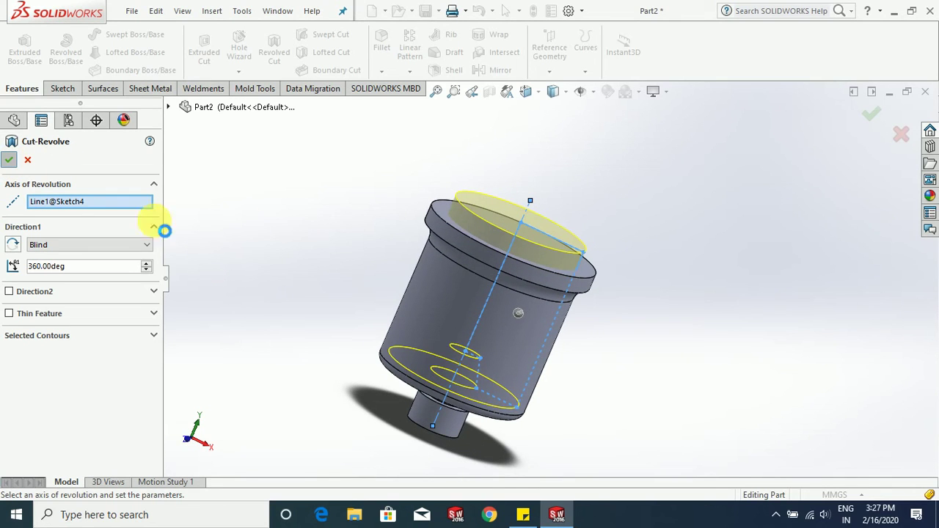
click(288, 219)
Examine the hollowed body from several angles, including the raised cone on the cavity floor and the rim.
scroll(395, 299, up, 3)
middle_drag(394, 299, 583, 373)
scroll(582, 330, down, 2)
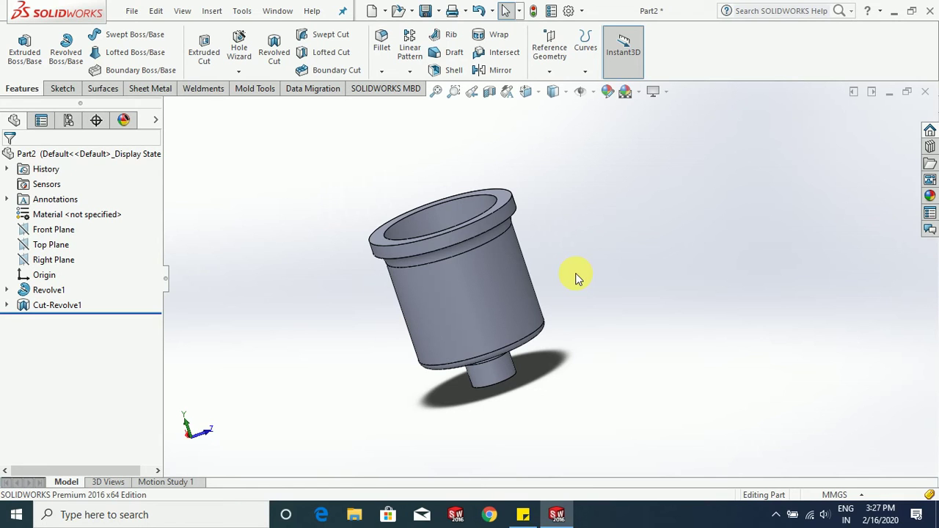
middle_drag(576, 277, 568, 377)
scroll(480, 329, down, 4)
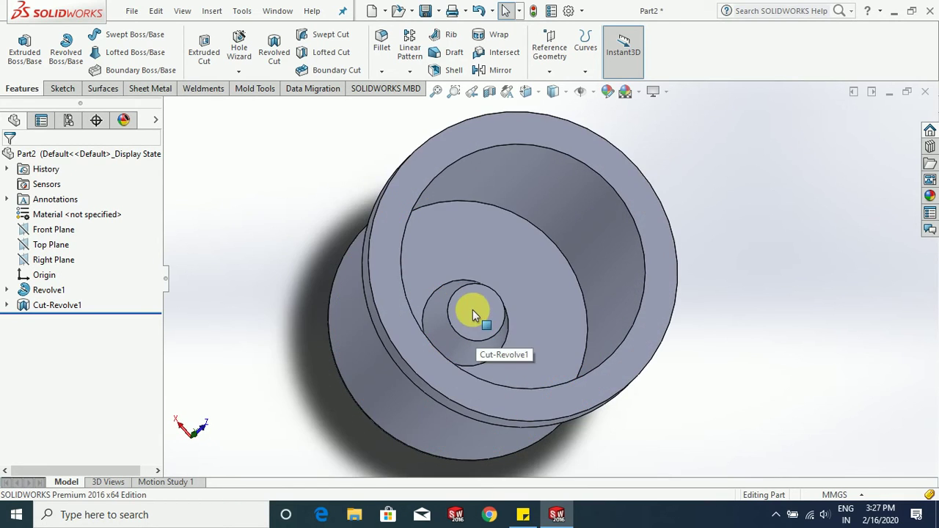
middle_drag(623, 392, 625, 246)
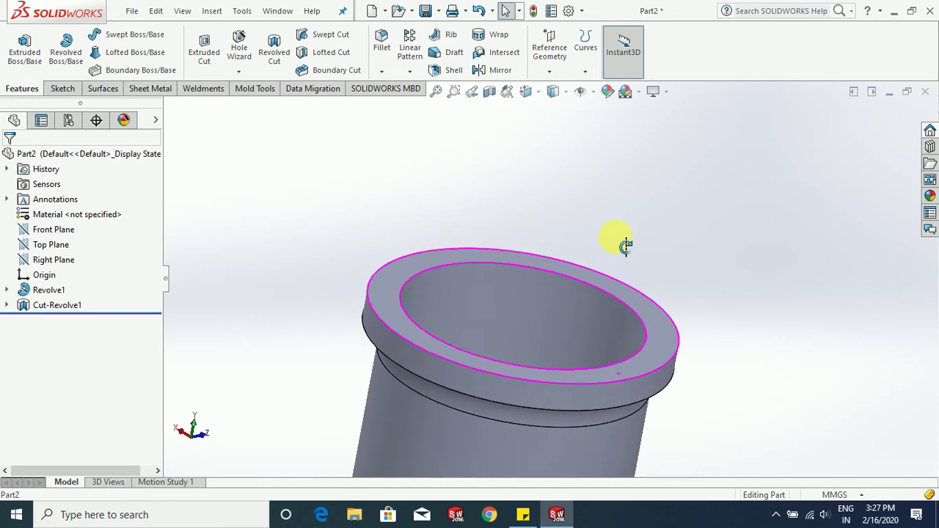
scroll(624, 287, up, 6)
scroll(639, 309, down, 3)
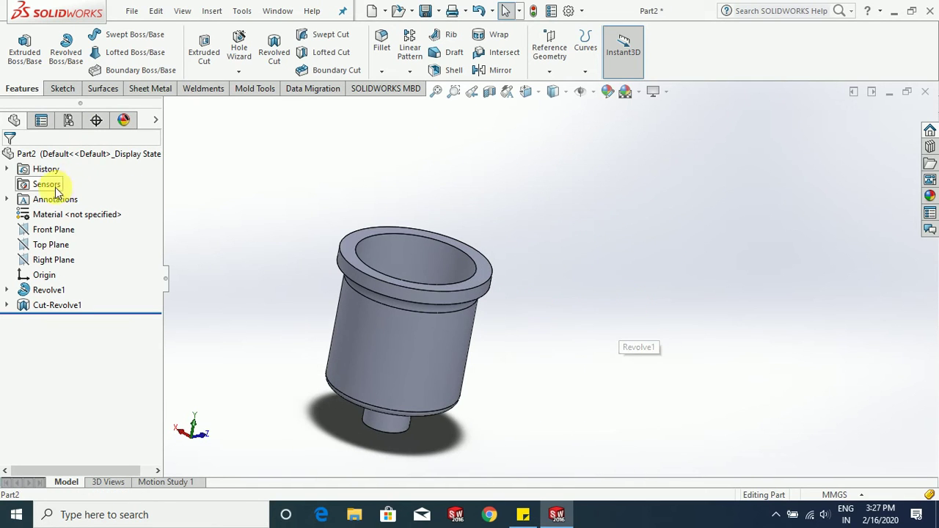
Start a new sketch on the Front Plane of the hollowed body.
click(54, 229)
click(64, 209)
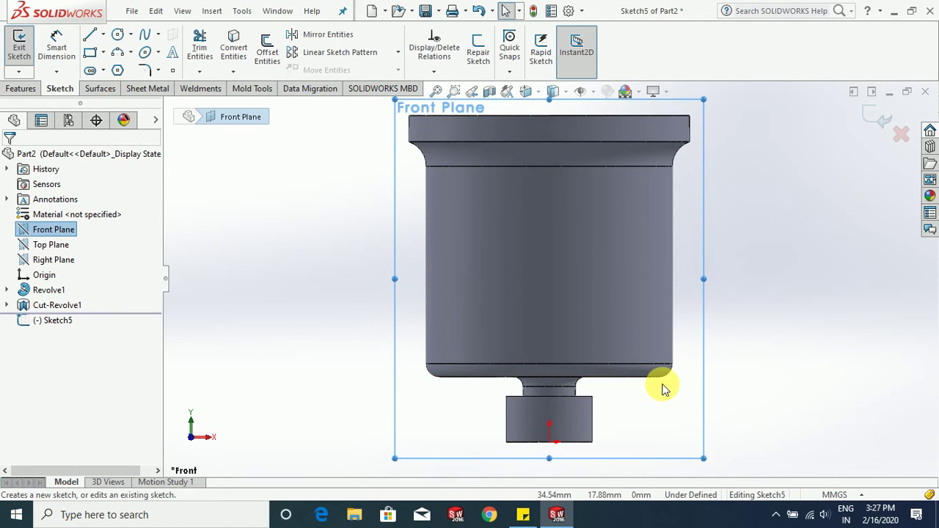
scroll(664, 389, up, 2)
scroll(633, 321, down, 1)
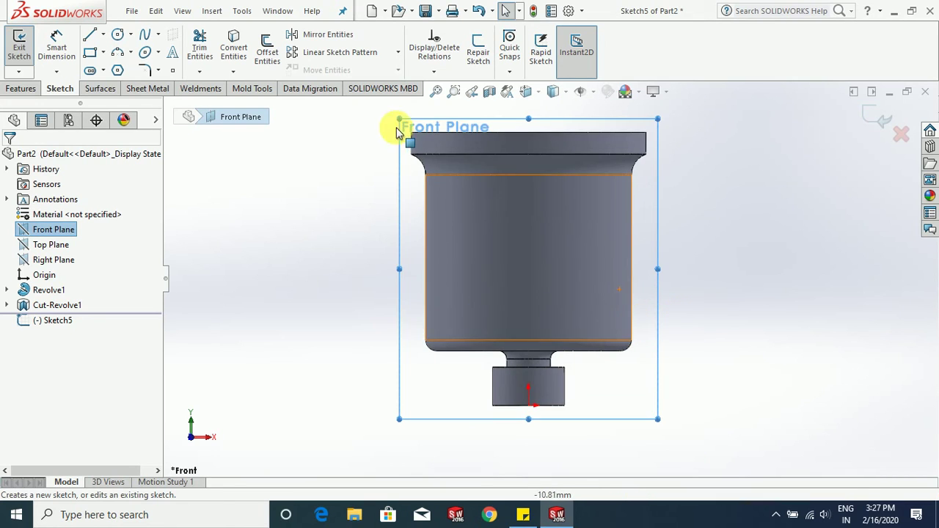
scroll(550, 134, up, 2)
Change the model's display style to Hidden Lines Visible so the inner cavity and cone edges can guide the sketch.
click(564, 94)
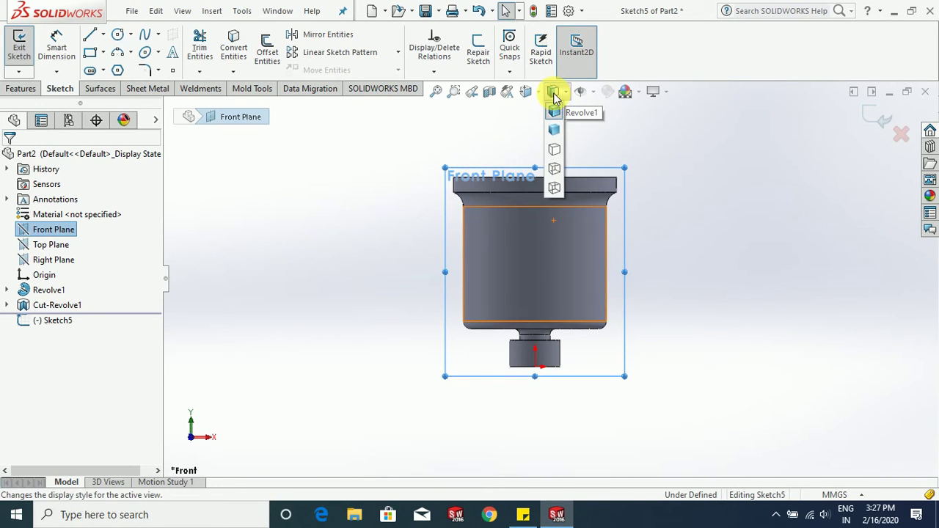
click(554, 150)
click(668, 295)
scroll(647, 293, down, 2)
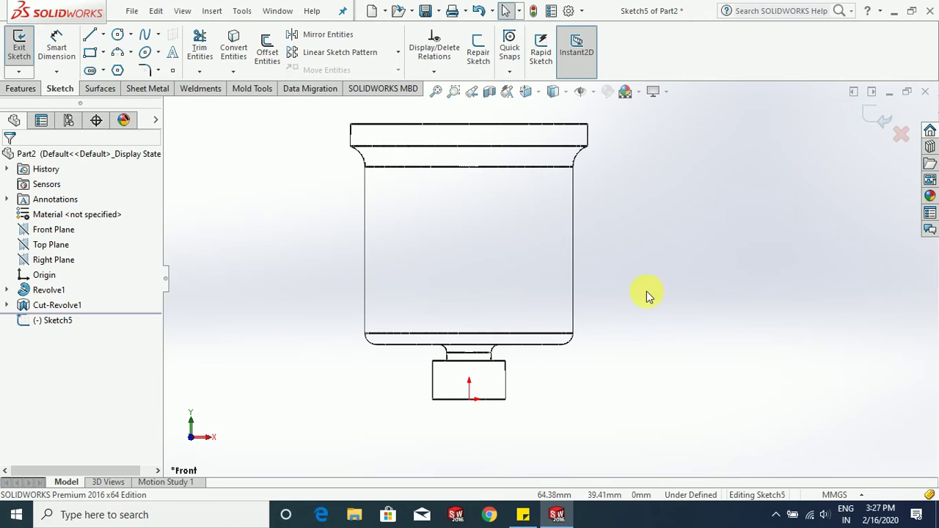
click(562, 93)
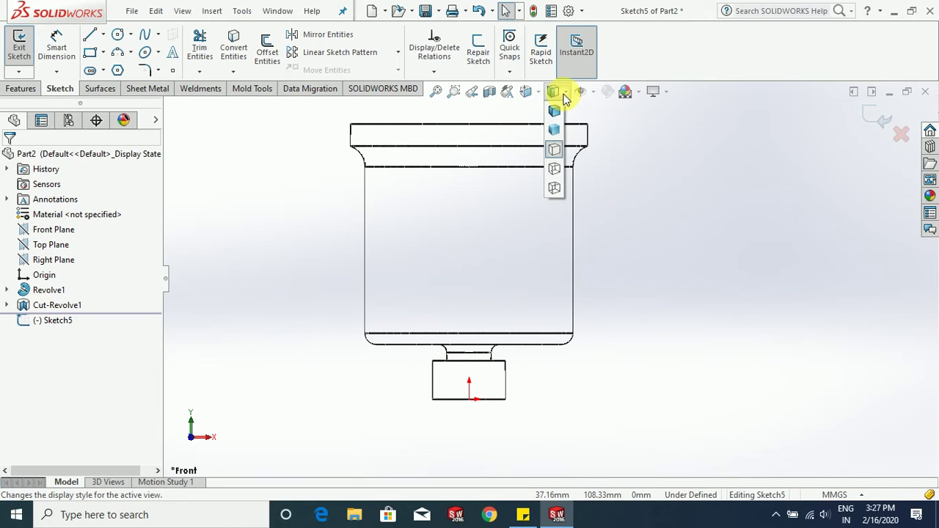
click(556, 171)
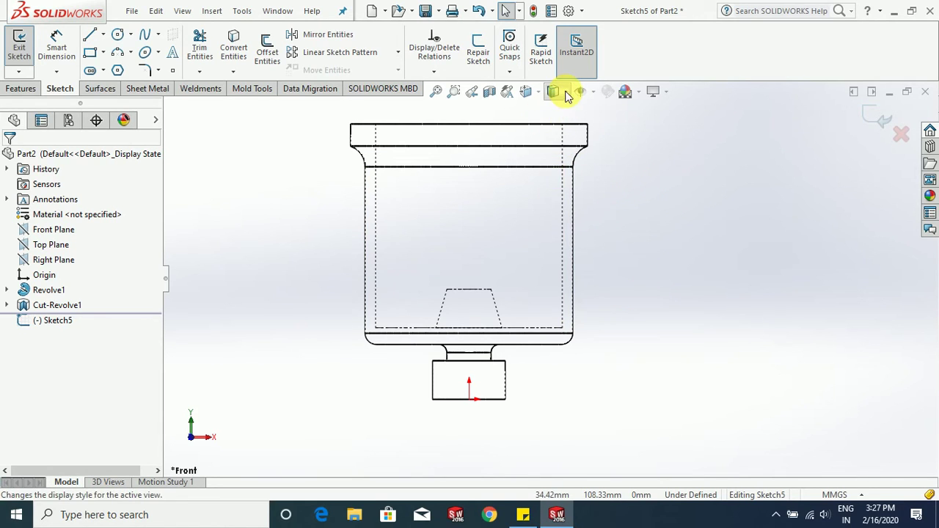
click(563, 93)
click(552, 174)
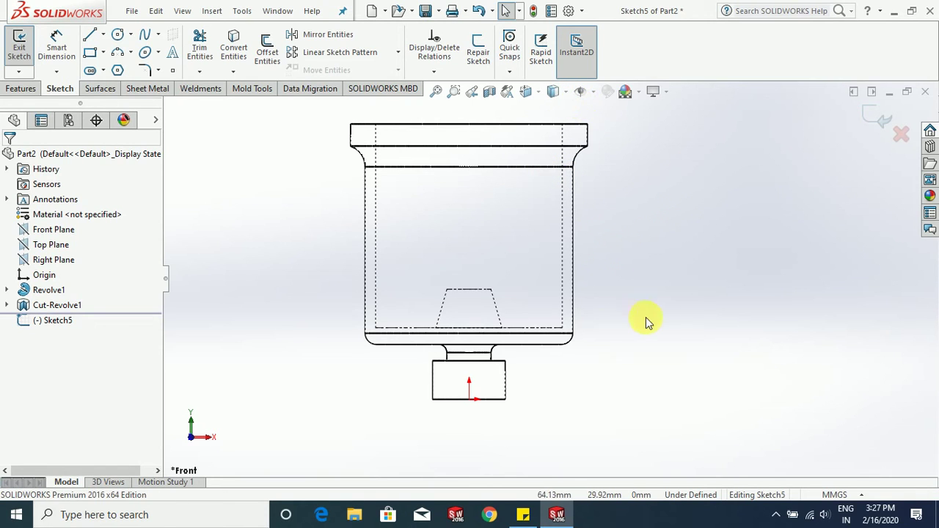
Draw a vertical midpoint centreline centred on the origin, extending above the rim of the part.
scroll(532, 326, down, 2)
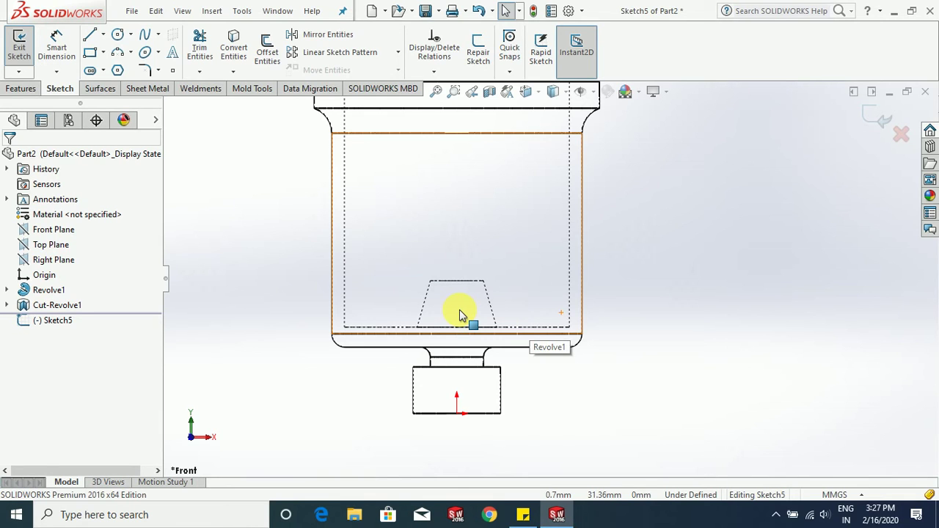
scroll(578, 274, up, 3)
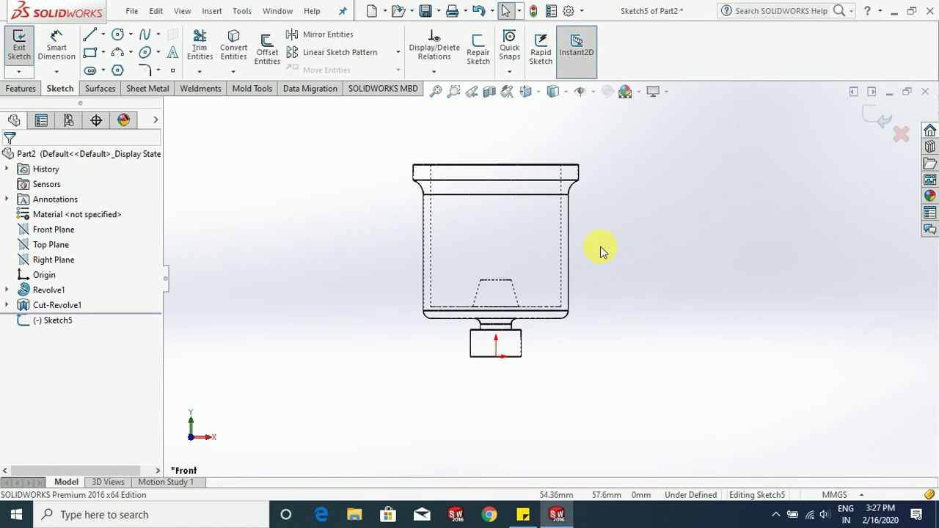
scroll(600, 246, down, 2)
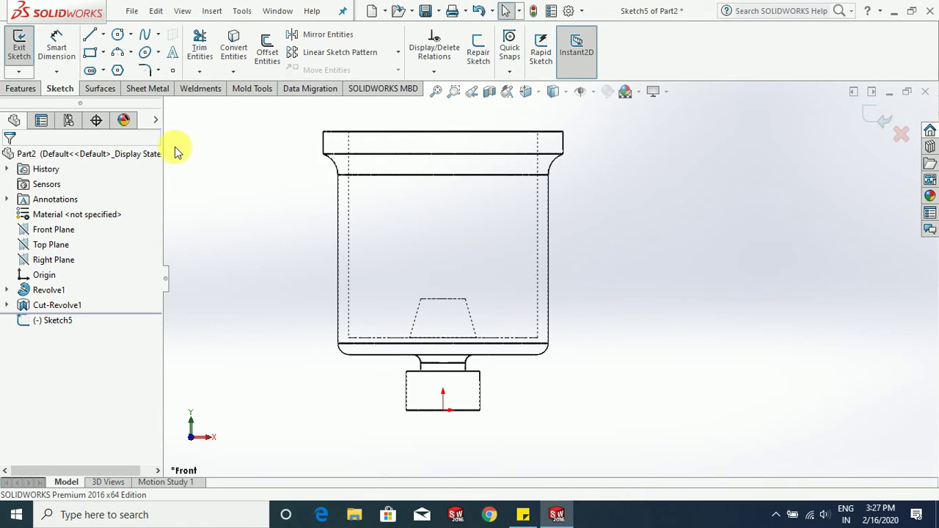
click(103, 36)
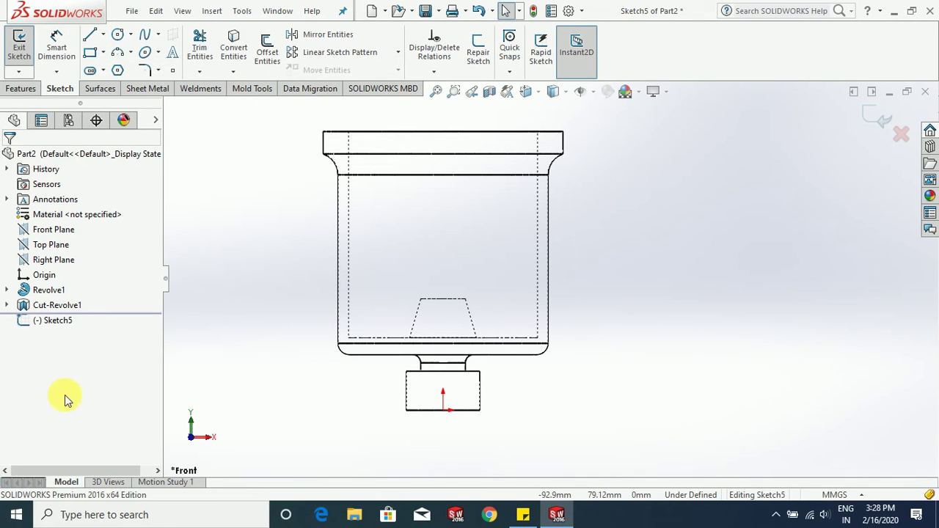
click(30, 348)
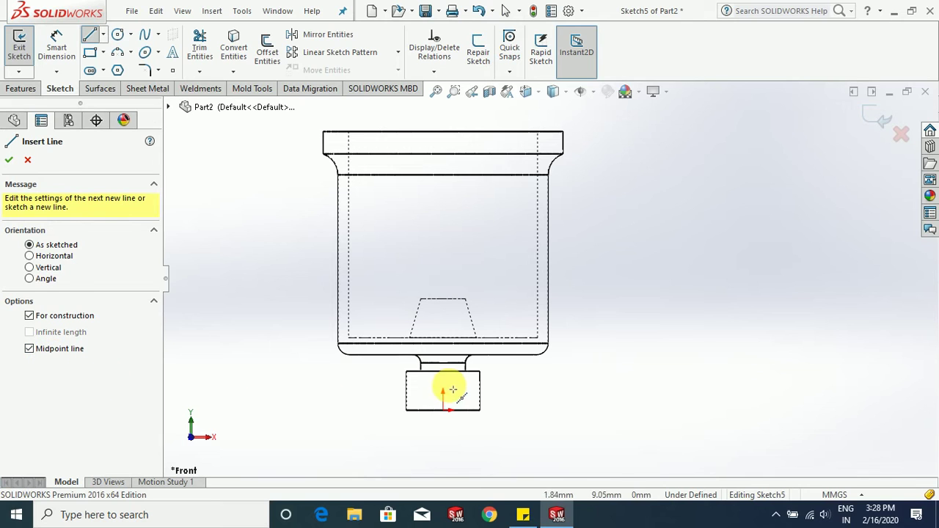
click(443, 410)
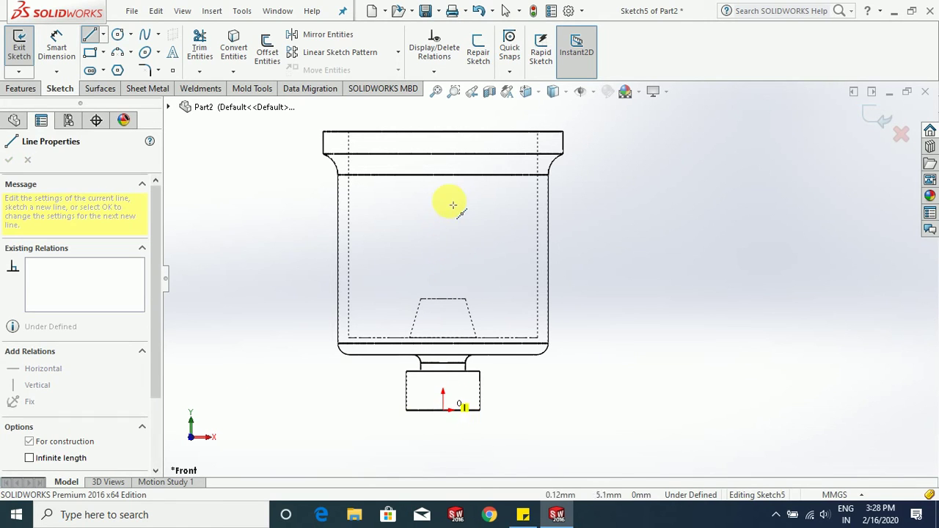
click(464, 120)
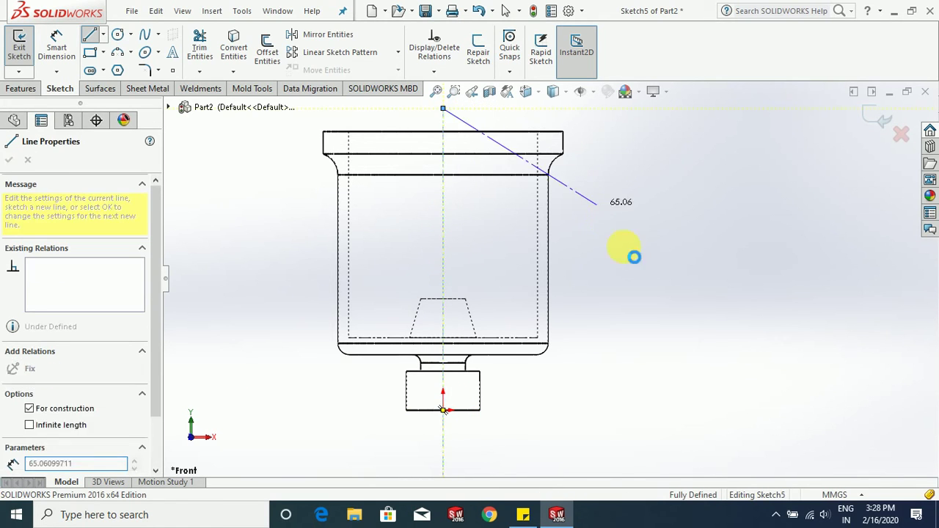
key(Escape)
Sketch the upper bore profile from the cone top's midpoint: about 3.9 mm horizontal, 9.6 mm down, a slanted line inward, and a 1 mm horizontal.
scroll(490, 334, down, 2)
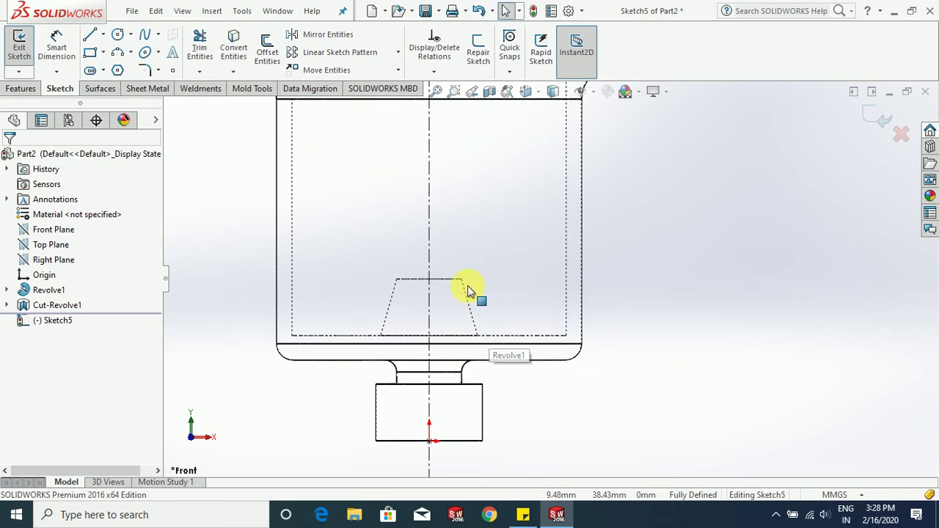
scroll(467, 285, down, 2)
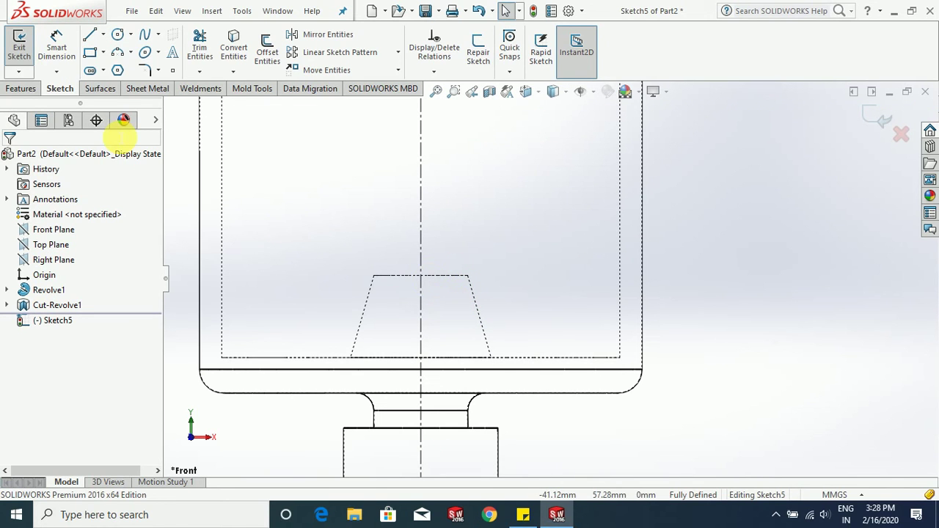
click(91, 46)
scroll(448, 301, down, 2)
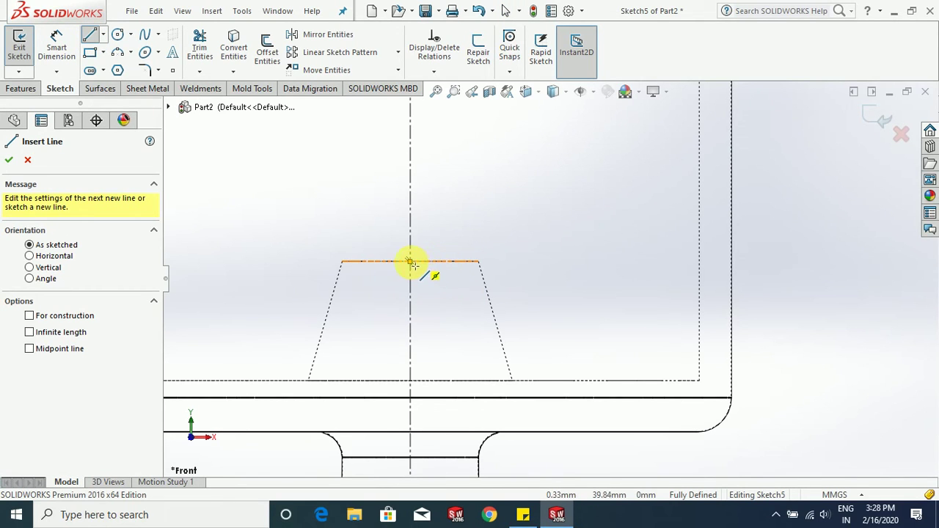
click(411, 262)
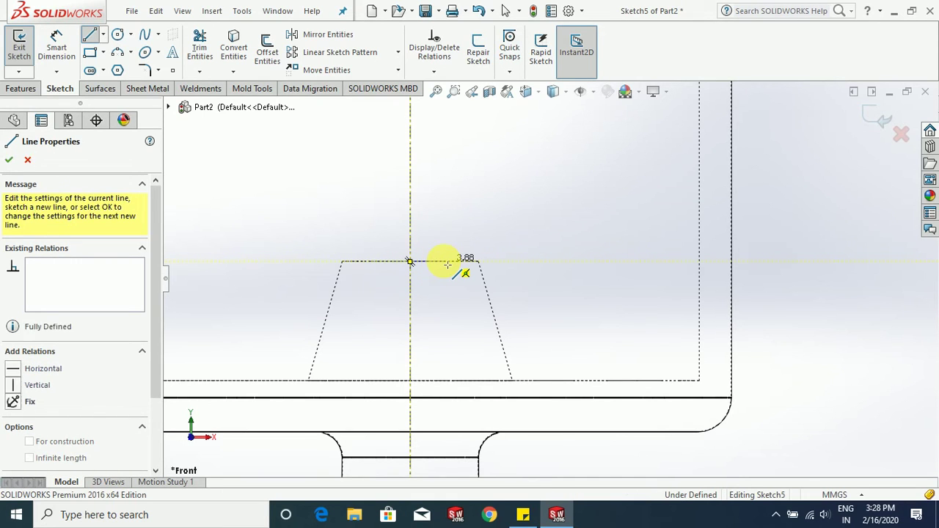
click(443, 261)
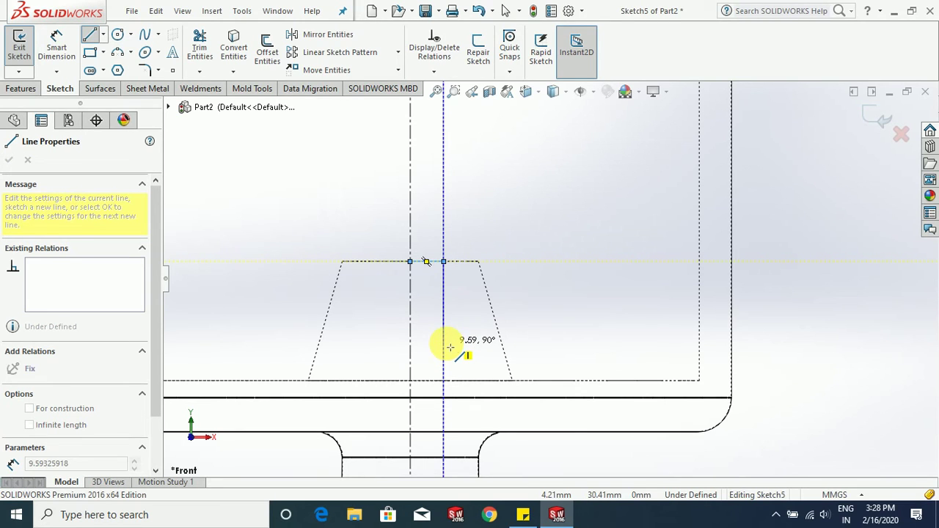
click(443, 343)
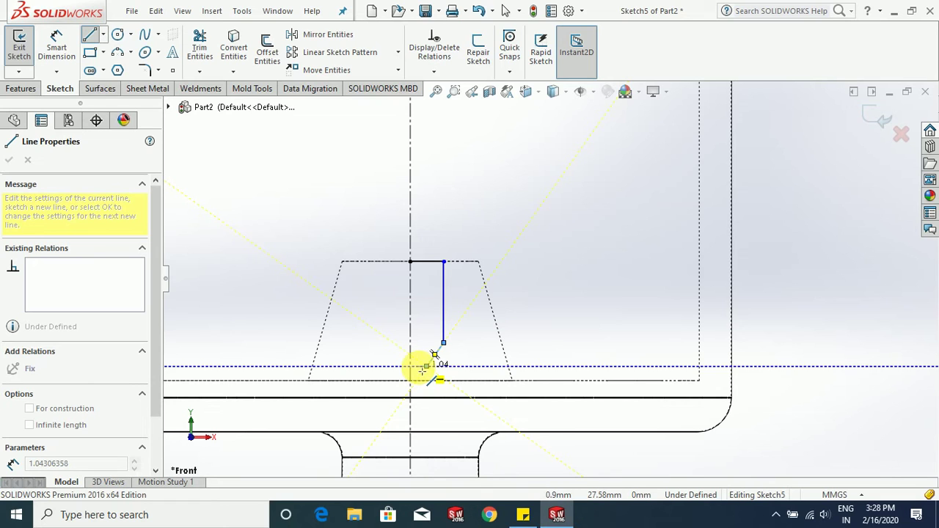
click(422, 365)
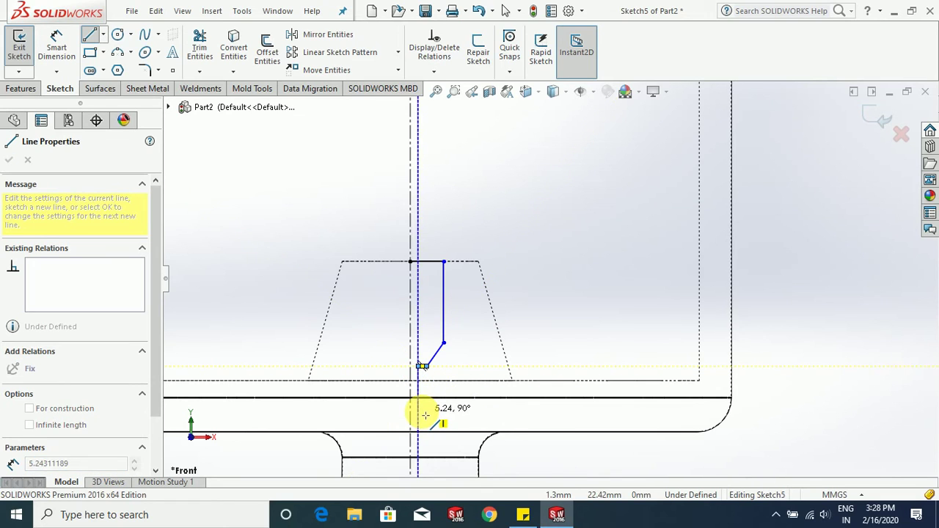
Continue the bore profile about 21 mm straight down into the bottom boss, and finish with an outward slanted line to its base edge.
scroll(425, 415, up, 4)
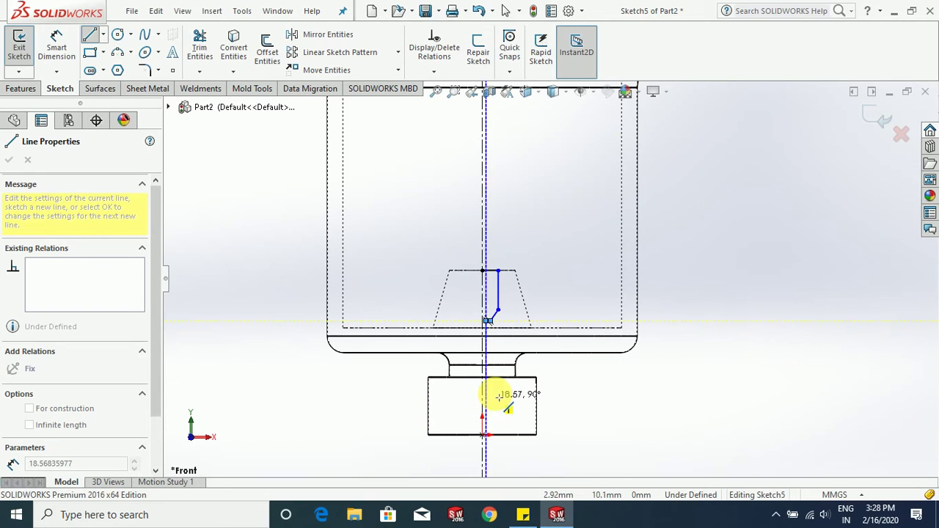
scroll(499, 397, down, 2)
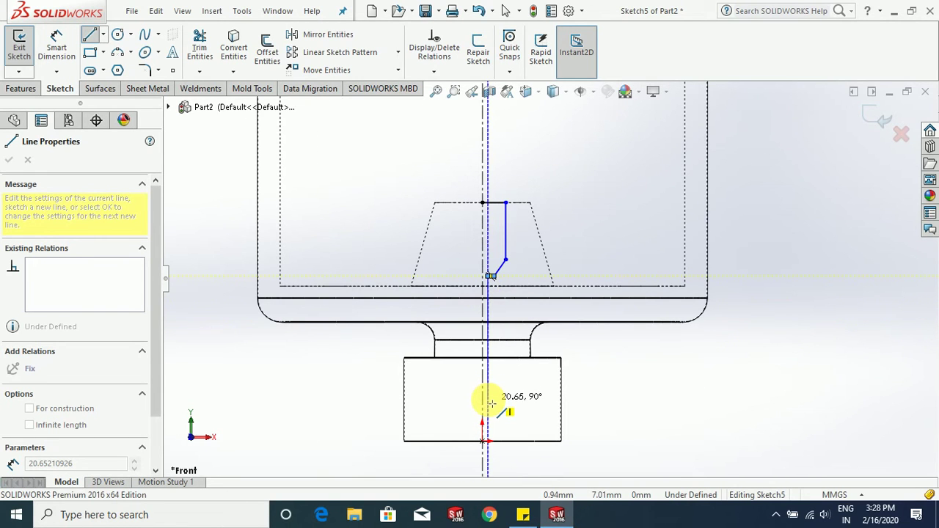
scroll(490, 402, down, 1)
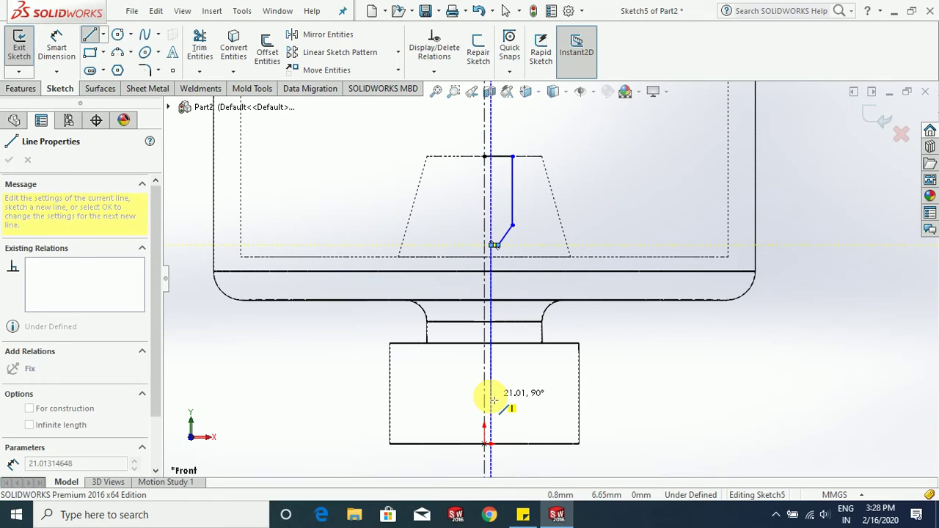
click(491, 396)
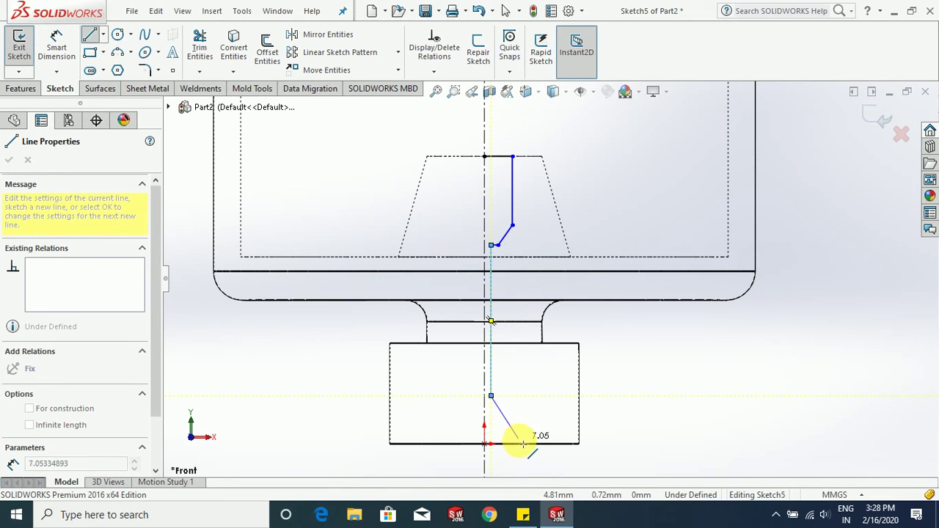
click(522, 444)
key(Escape)
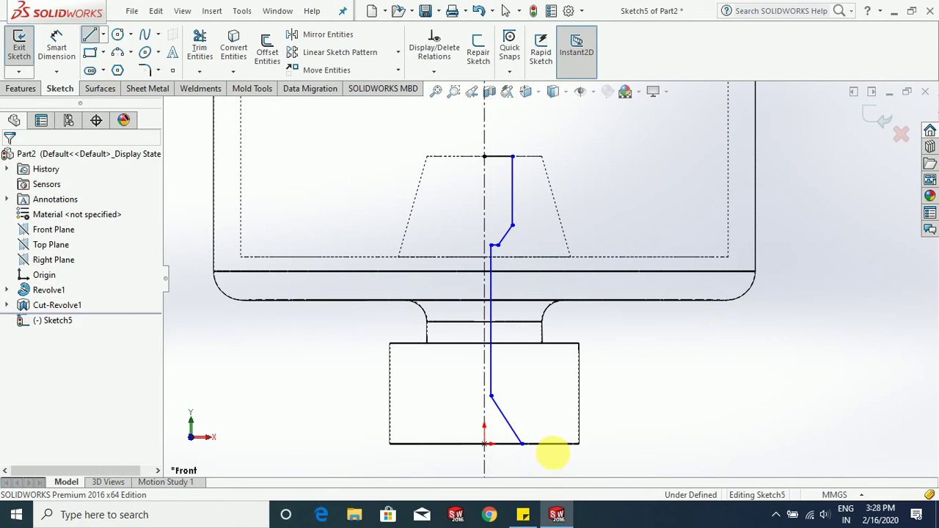
Dimension the upper vertical line of the bore profile as 14 mm.
scroll(497, 320, up, 4)
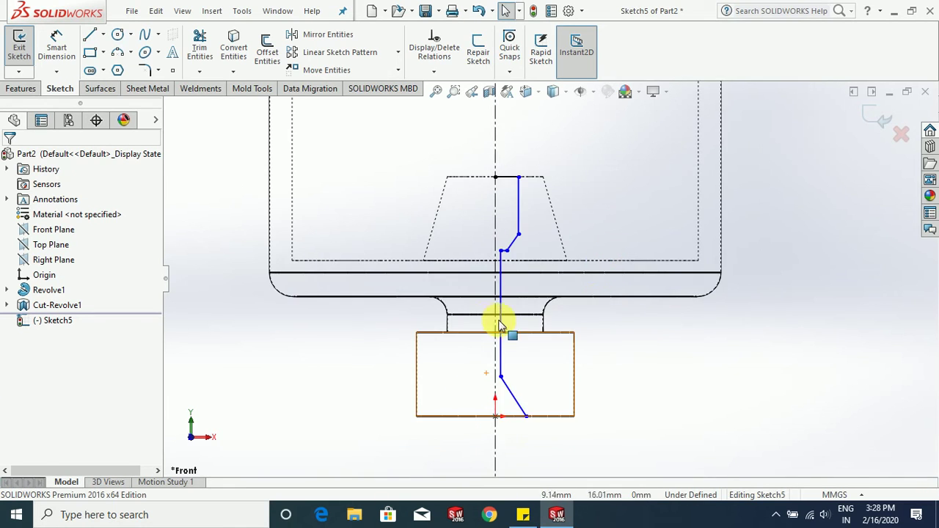
scroll(639, 258, down, 2)
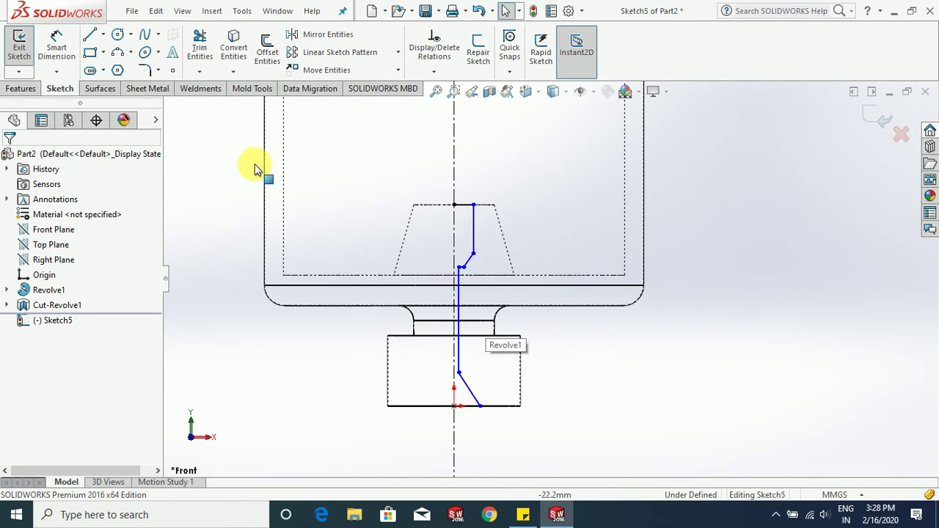
click(59, 40)
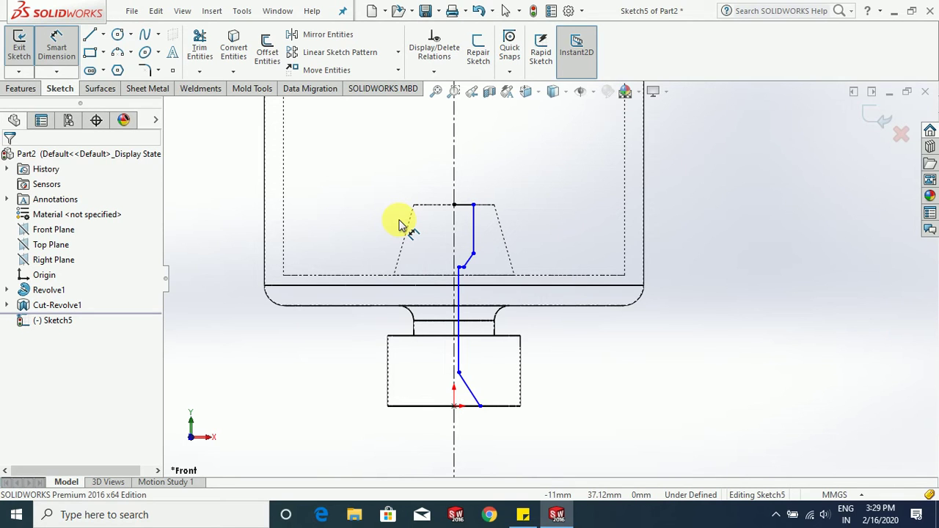
click(465, 205)
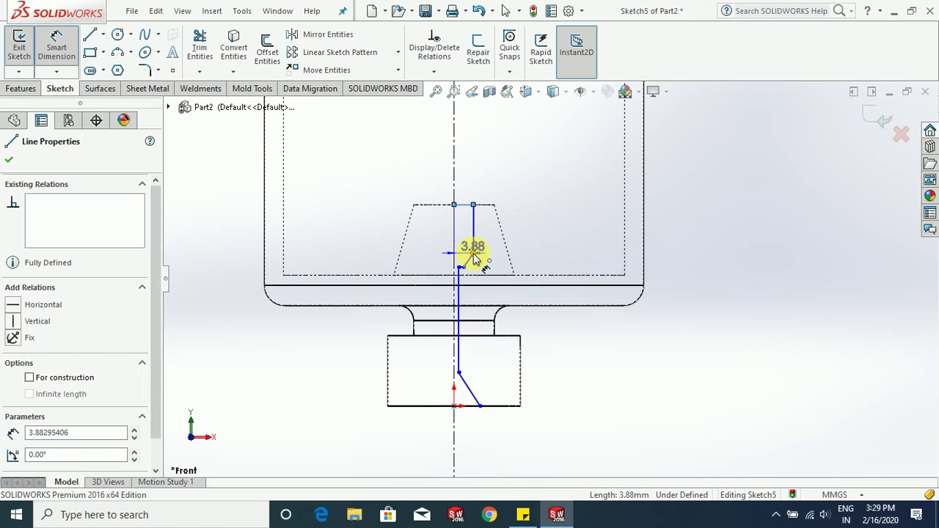
click(556, 230)
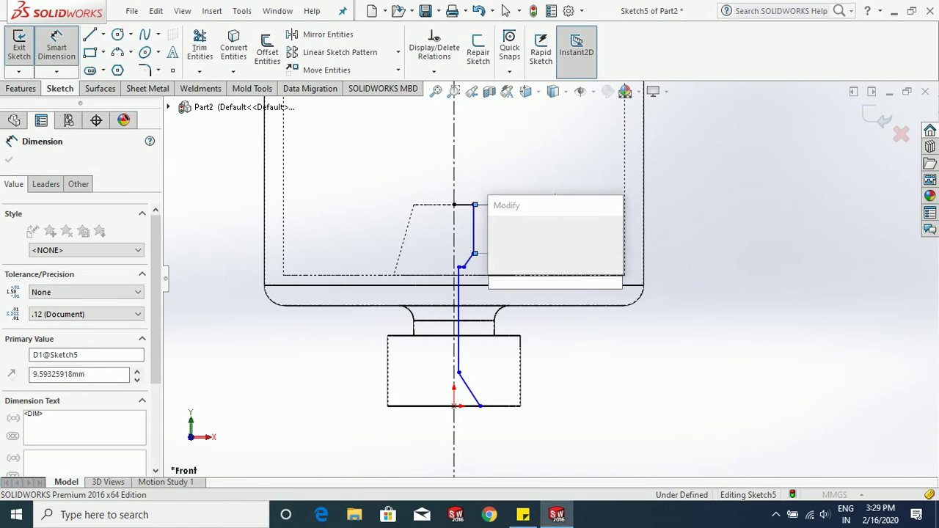
text(14)
key(Return)
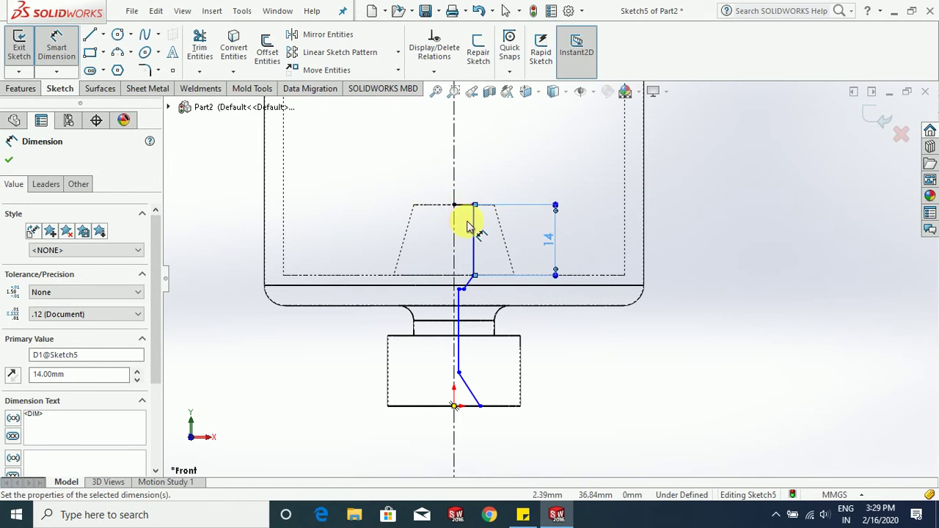
Dimension the horizontal line at the cone top as 4 mm.
scroll(477, 224, down, 3)
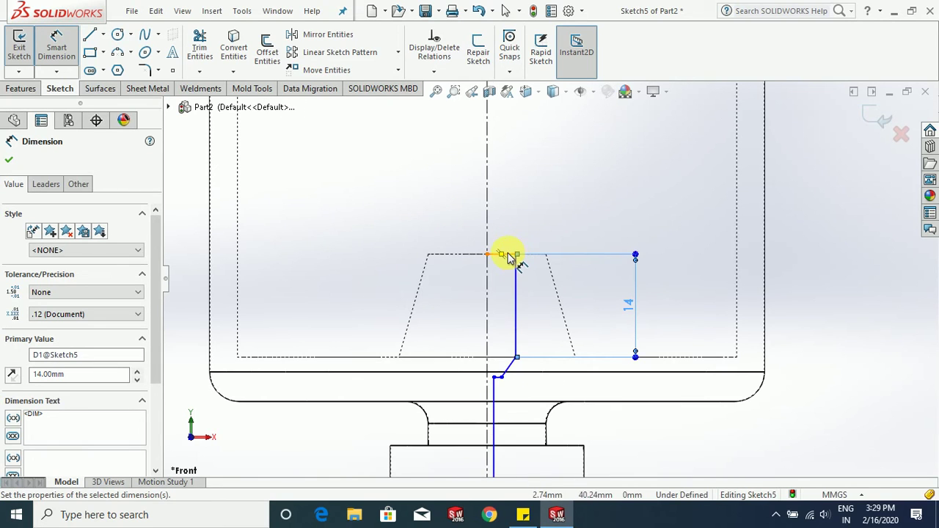
click(512, 254)
click(510, 213)
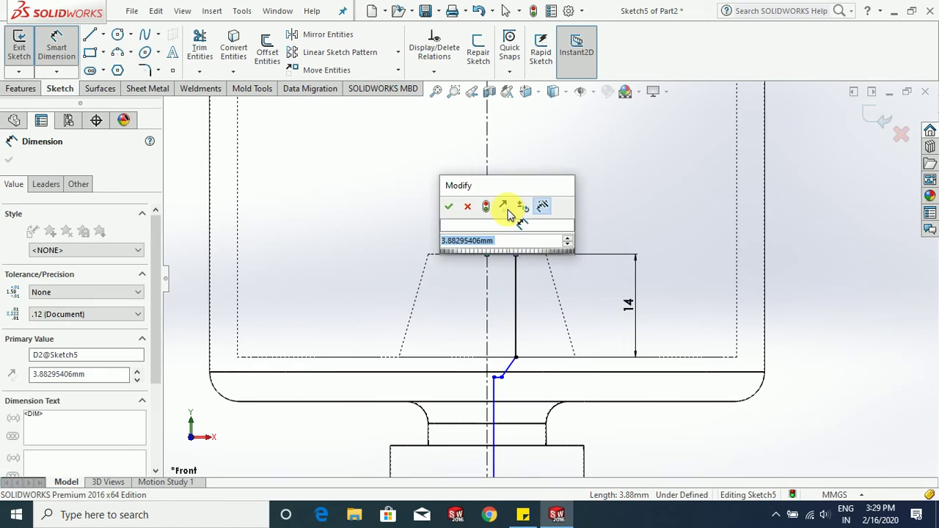
text(4)
key(Return)
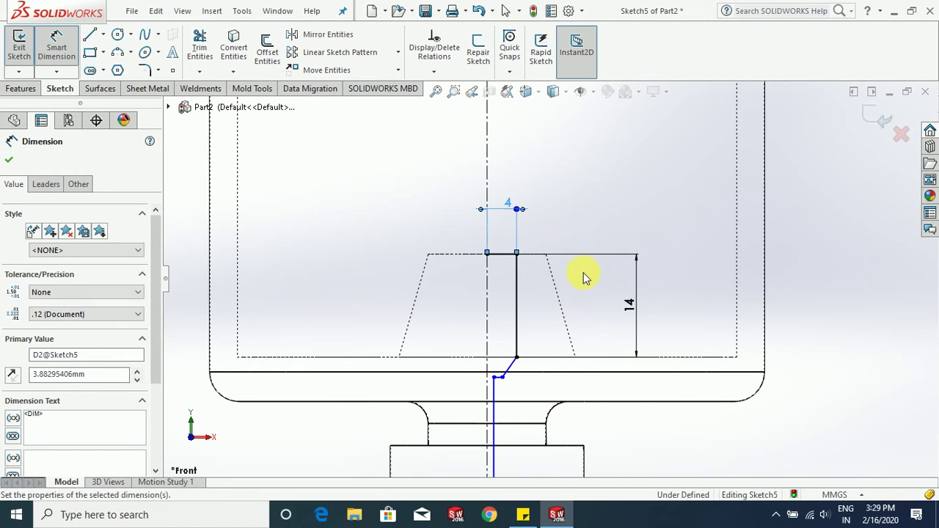
Dimension the bore profile's long vertical line at 1.5 mm (3/2) from the centerline.
scroll(552, 310, up, 2)
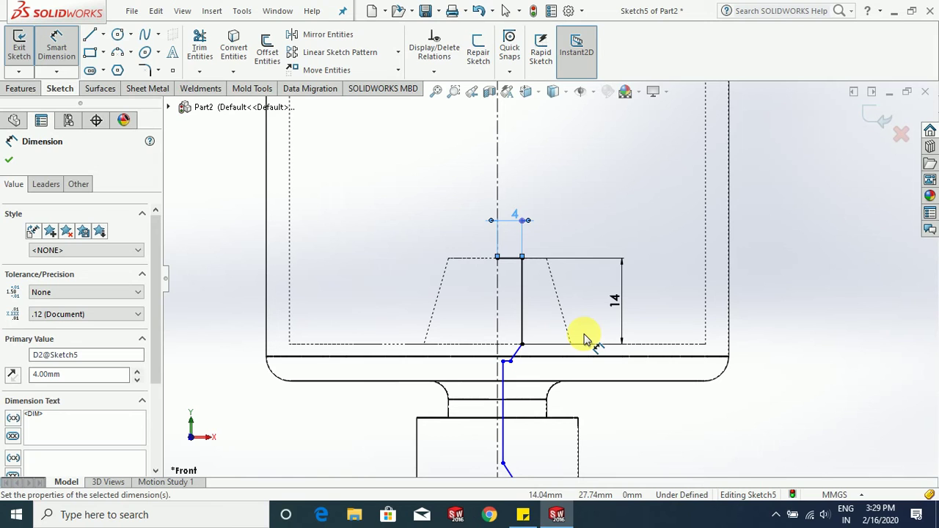
scroll(580, 331, up, 1)
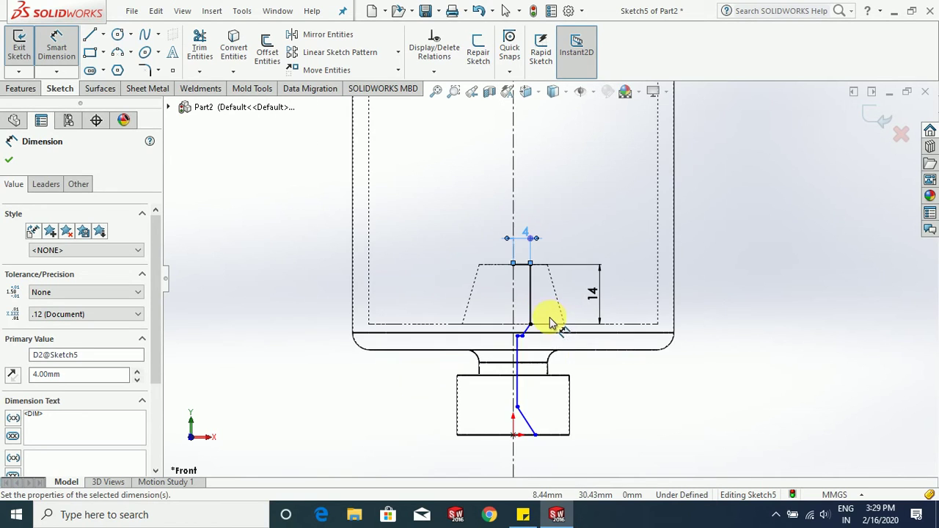
scroll(587, 358, up, 1)
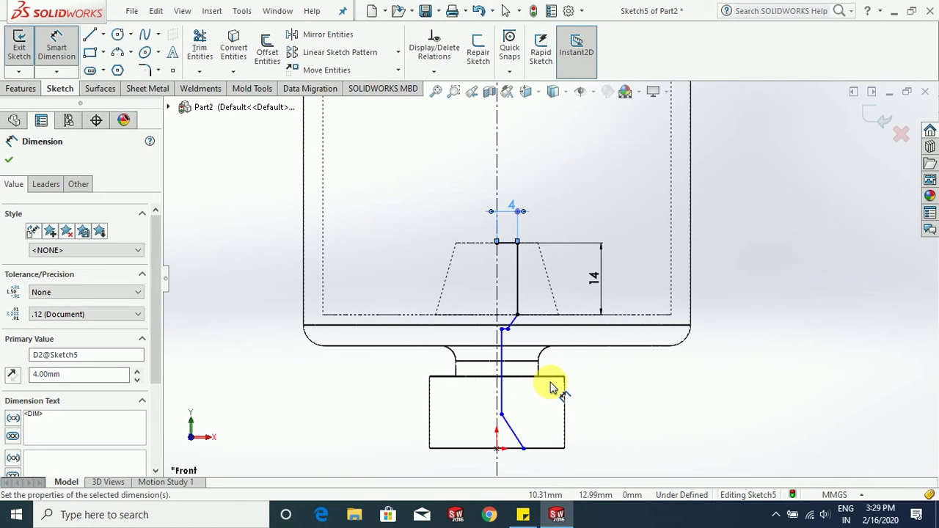
scroll(541, 433, down, 3)
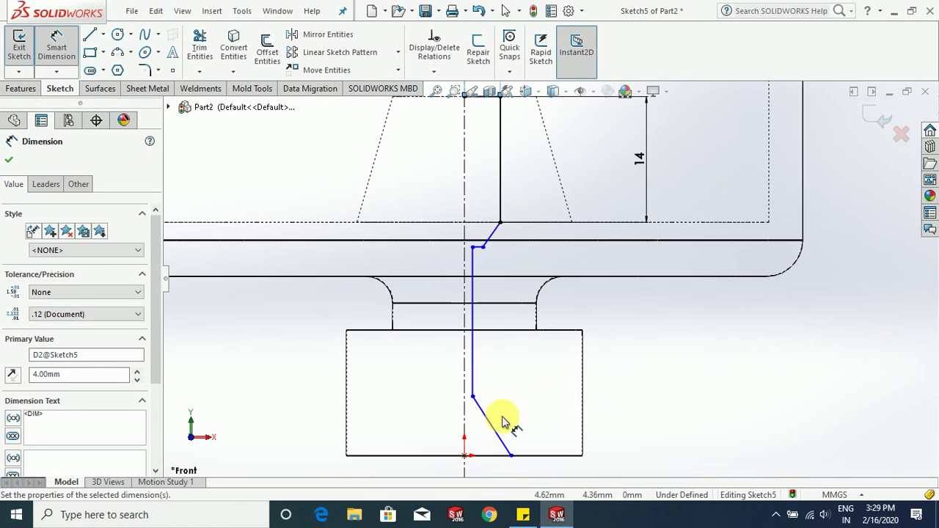
click(467, 373)
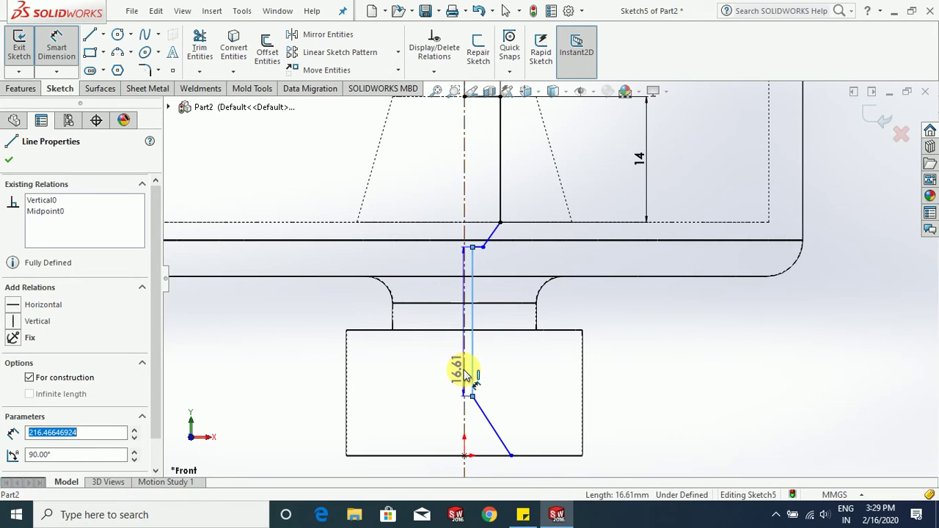
click(470, 357)
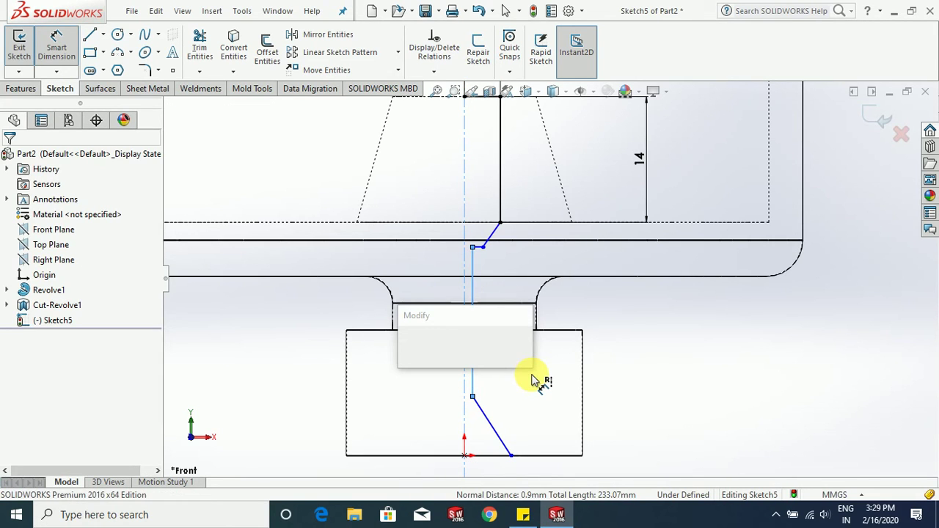
text(3)
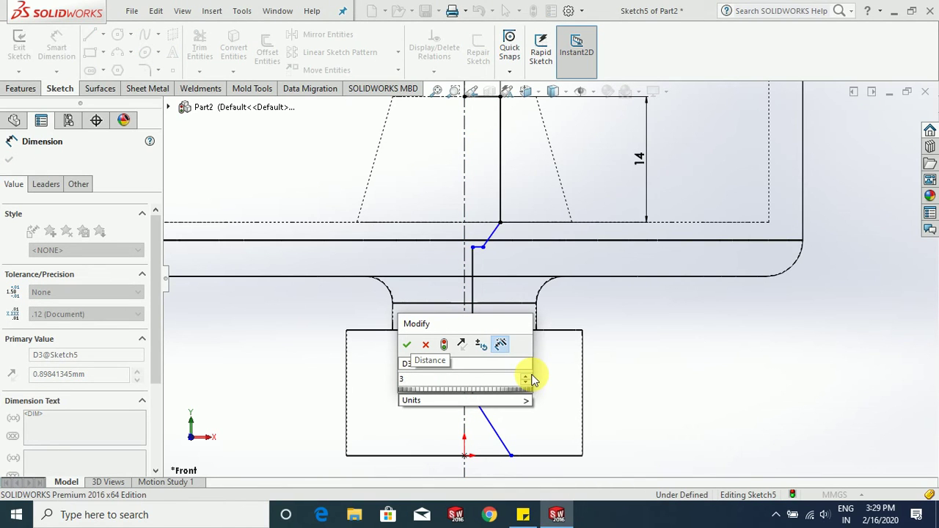
text(/2)
key(Return)
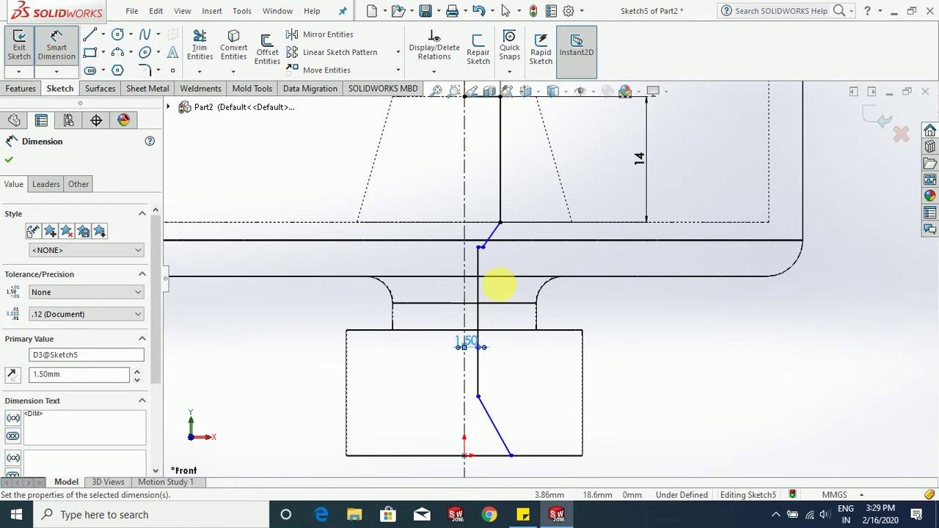
Dimension the upper slanted line of the bore profile at 45° to the centerline.
scroll(499, 284, down, 2)
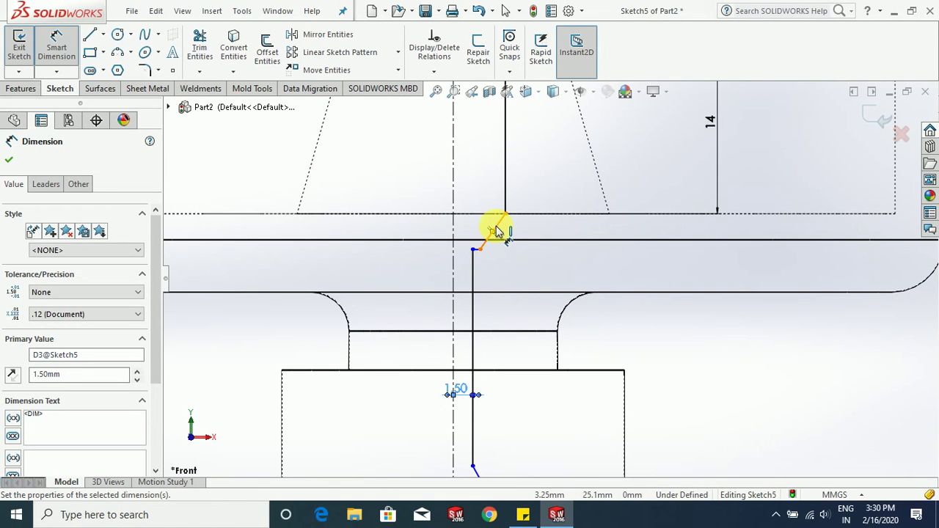
click(455, 197)
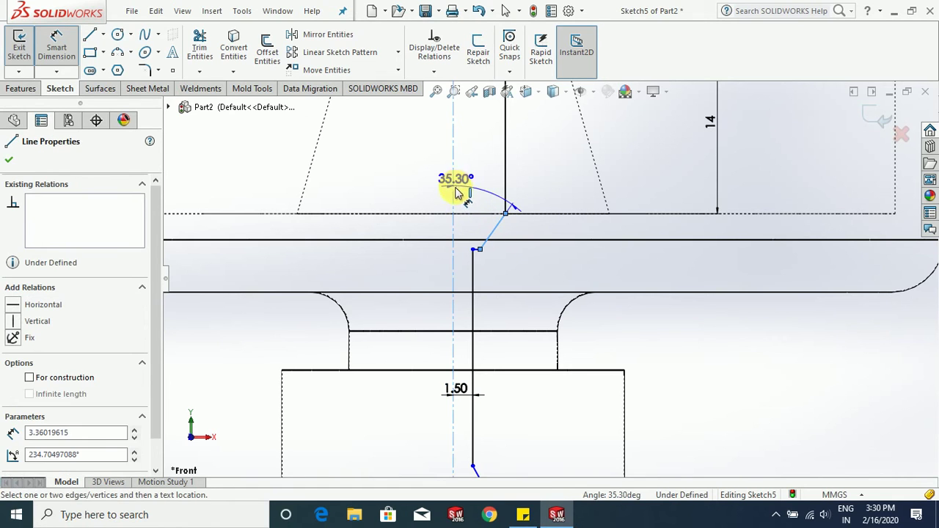
click(471, 184)
click(477, 183)
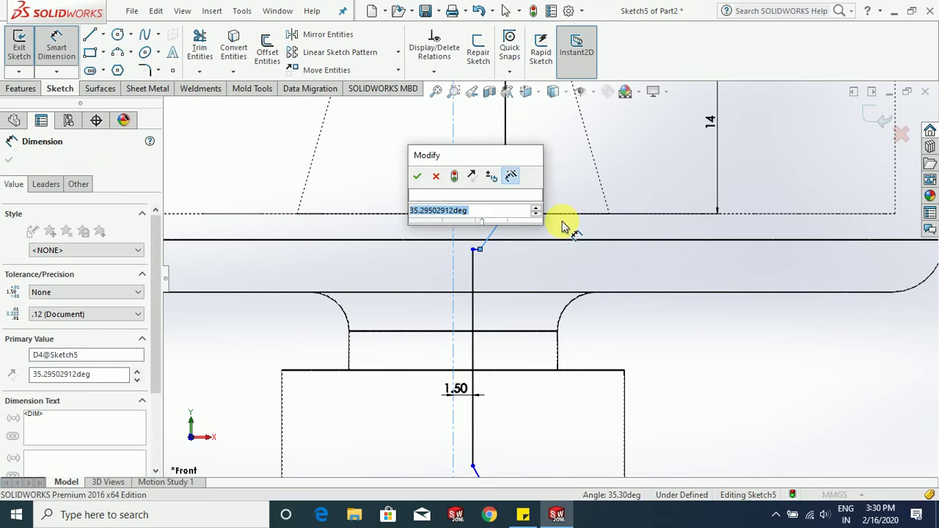
text(45)
key(Return)
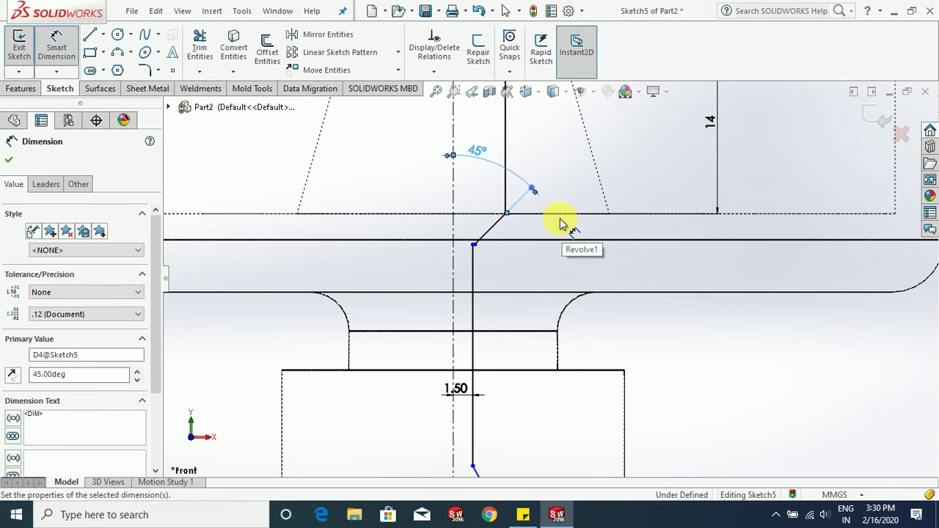
key(Escape)
Move the corner joining the short horizontal and long vertical lines up to about 24.47 mm above the origin.
scroll(477, 257, down, 6)
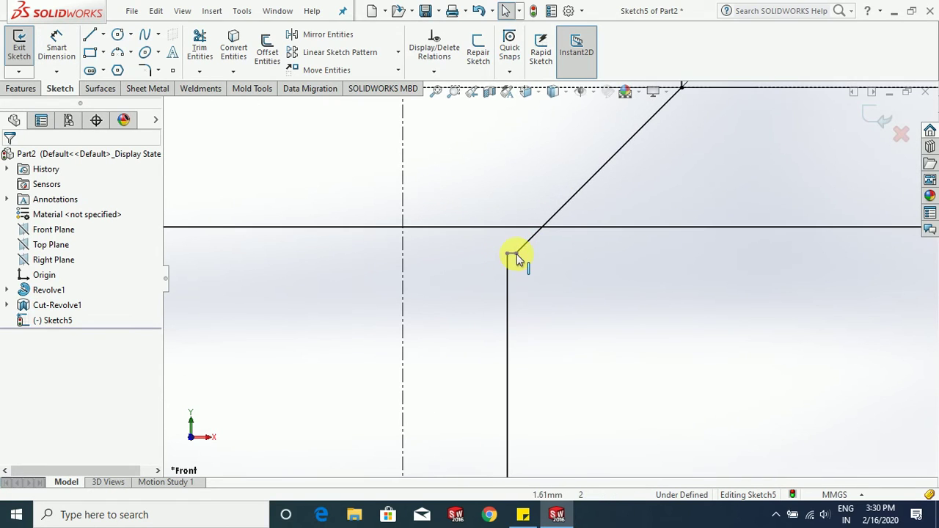
click(506, 254)
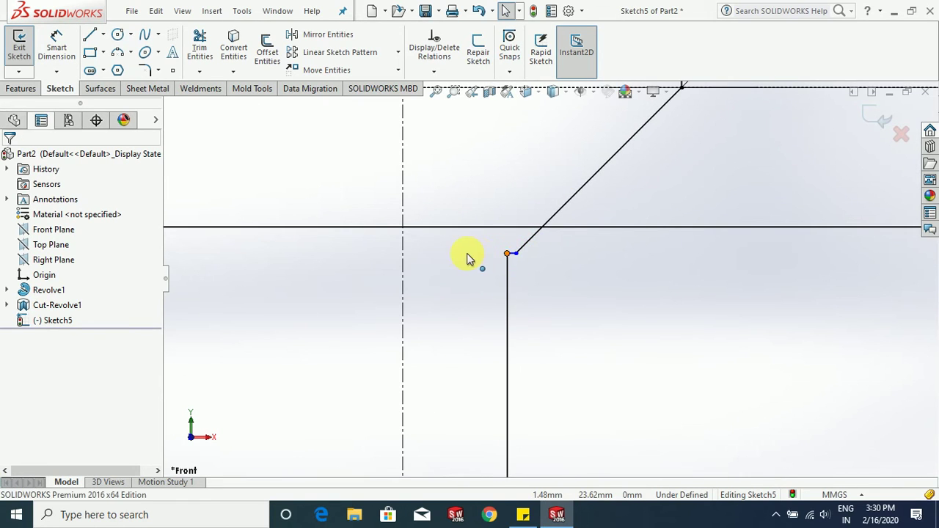
key(Escape)
scroll(551, 272, up, 3)
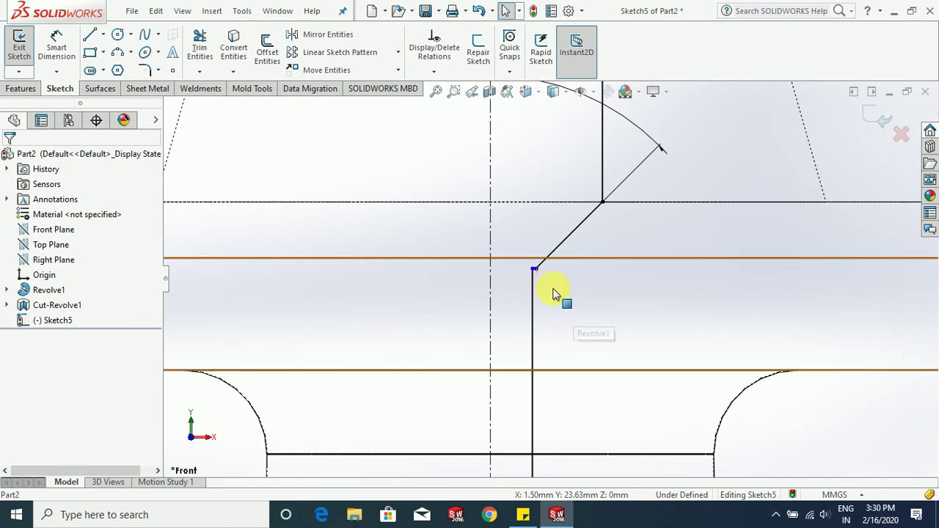
scroll(543, 290, down, 2)
mouse_move(524, 285)
mouse_down()
mouse_move(522, 225)
mouse_move(521, 249)
mouse_up()
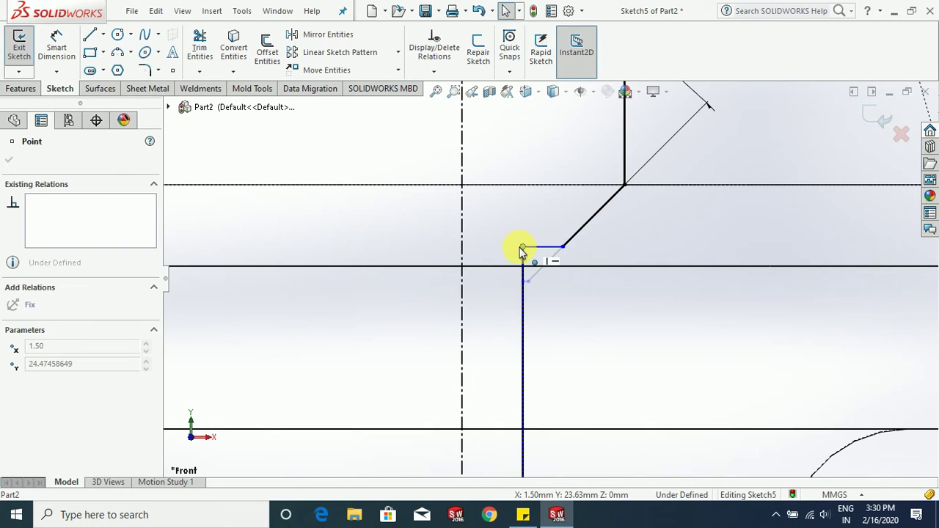
Dimension the lower slanted line in the bottom boss at 30° to the centerline.
scroll(587, 325, up, 2)
scroll(587, 323, up, 4)
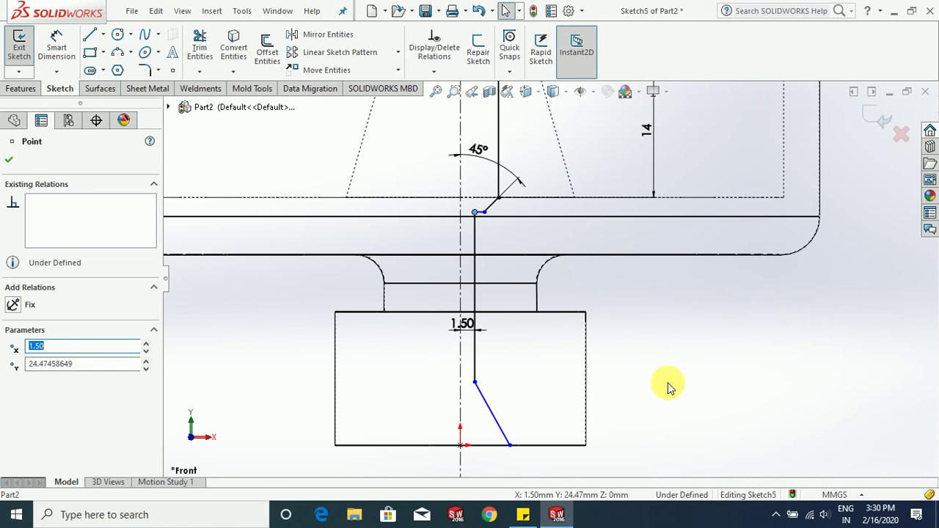
click(67, 63)
scroll(543, 371, up, 2)
scroll(548, 417, down, 2)
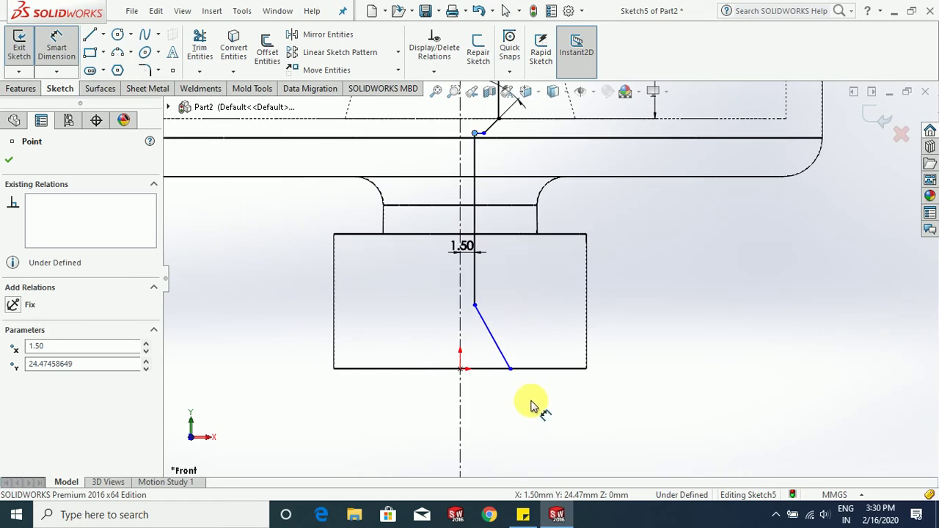
click(460, 339)
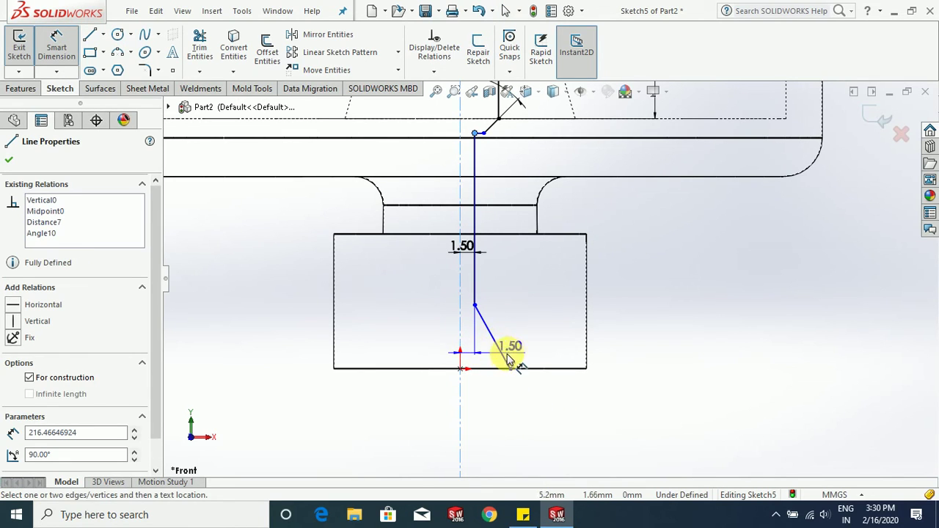
key(Escape)
scroll(499, 354, down, 3)
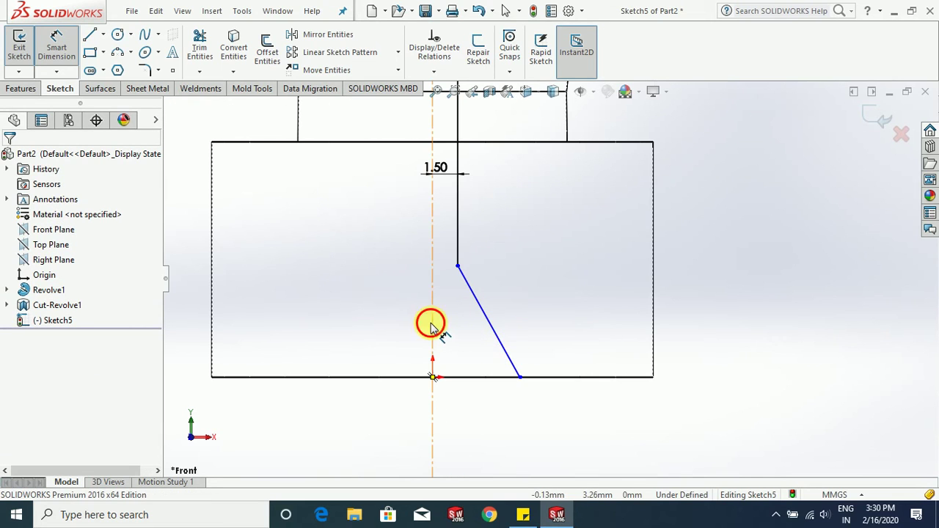
click(497, 335)
click(498, 336)
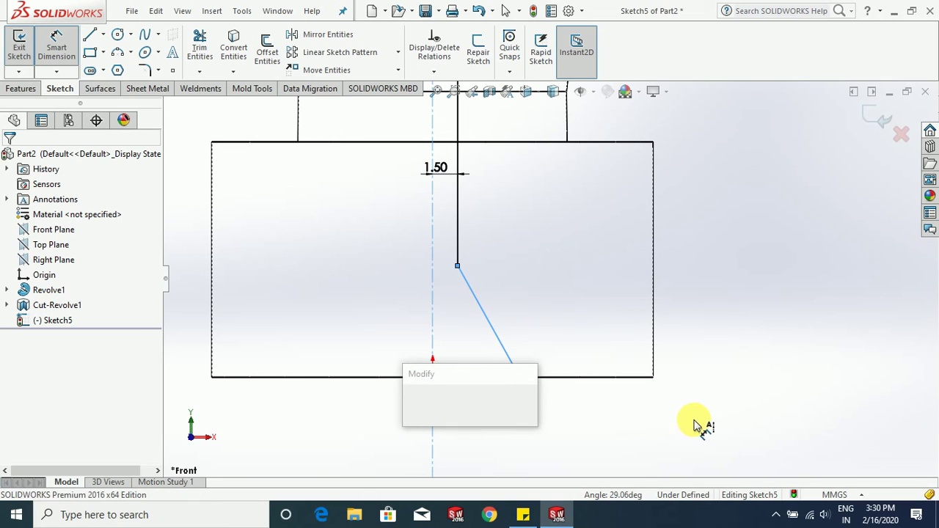
text(30)
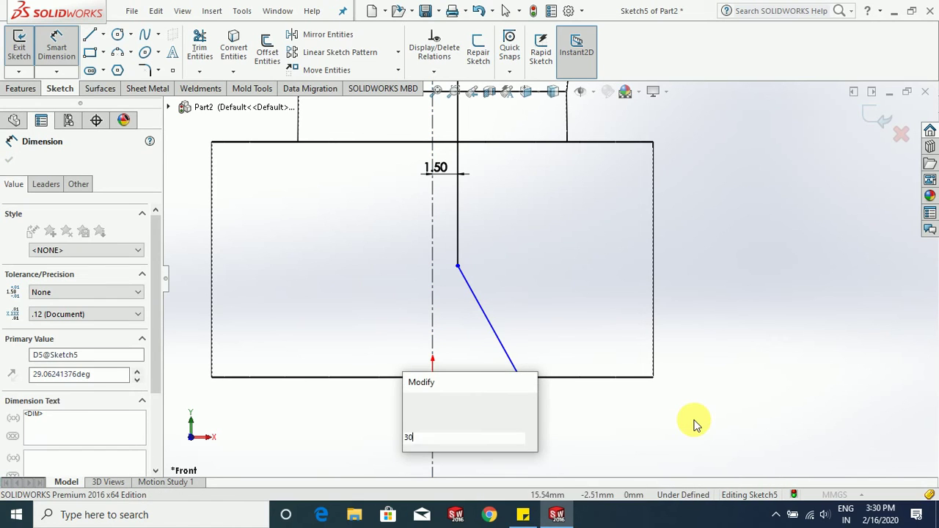
key(Return)
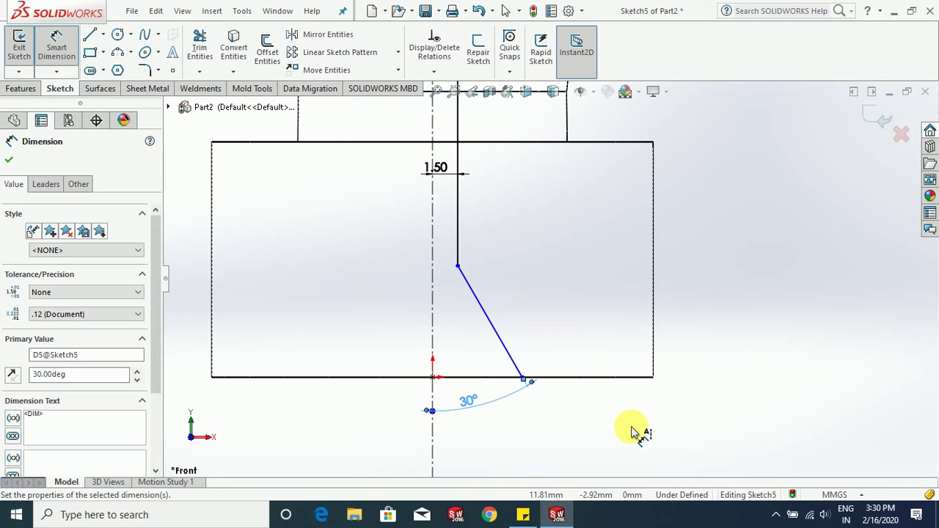
Dimension the vertical distance from the origin to the lower end of the long vertical line as 9 mm.
click(458, 266)
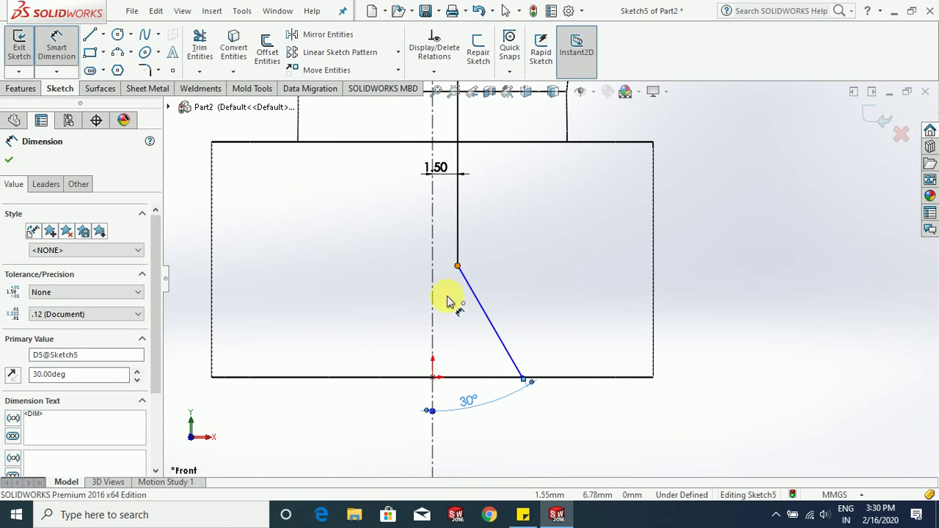
click(432, 378)
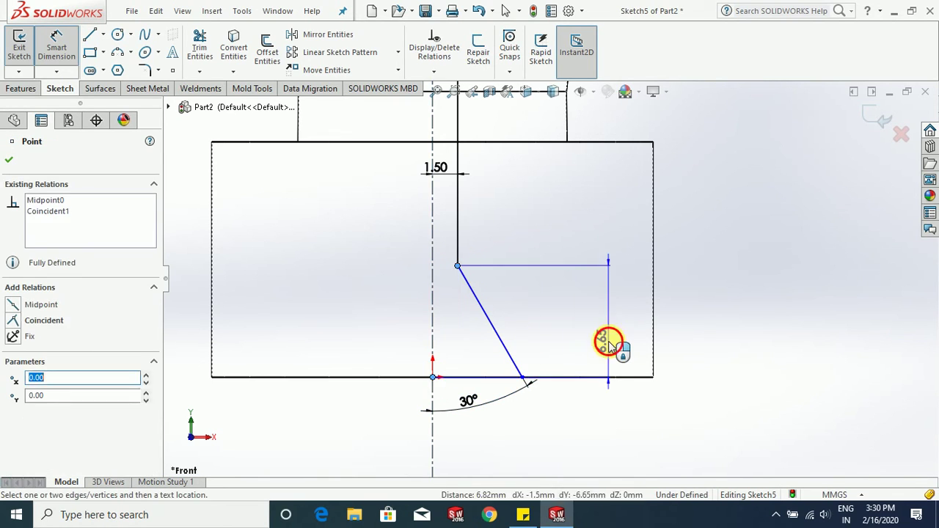
click(608, 342)
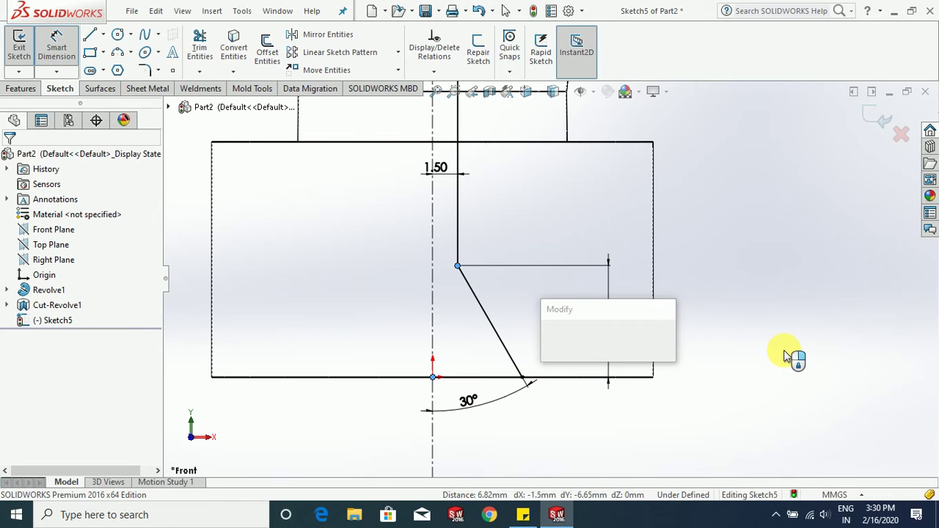
key(Return)
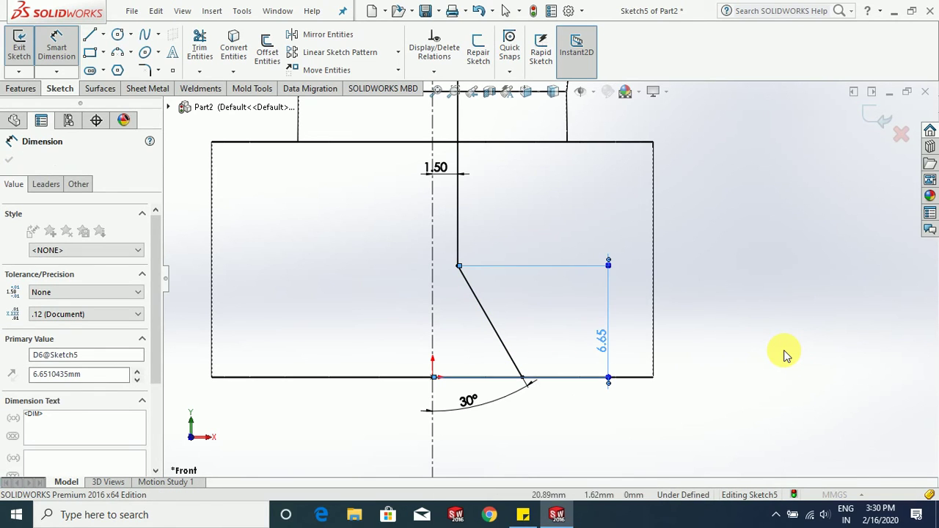
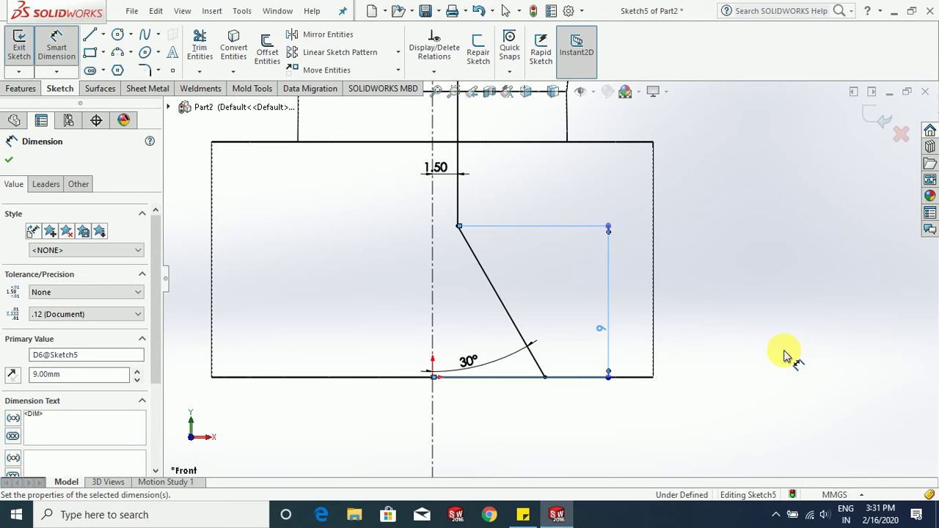
Dimension the lower end of the 45° slanted line at 3 mm below the cavity floor edge.
scroll(656, 357, up, 4)
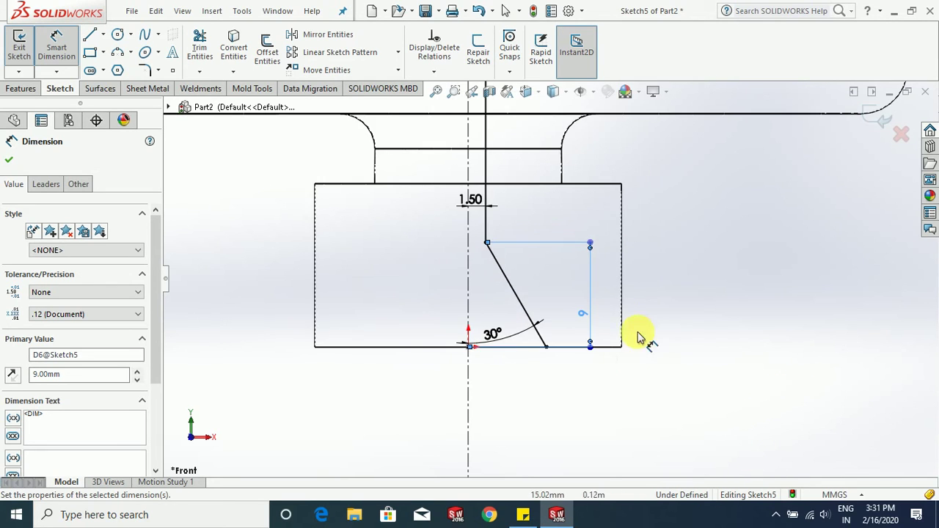
scroll(549, 157, down, 5)
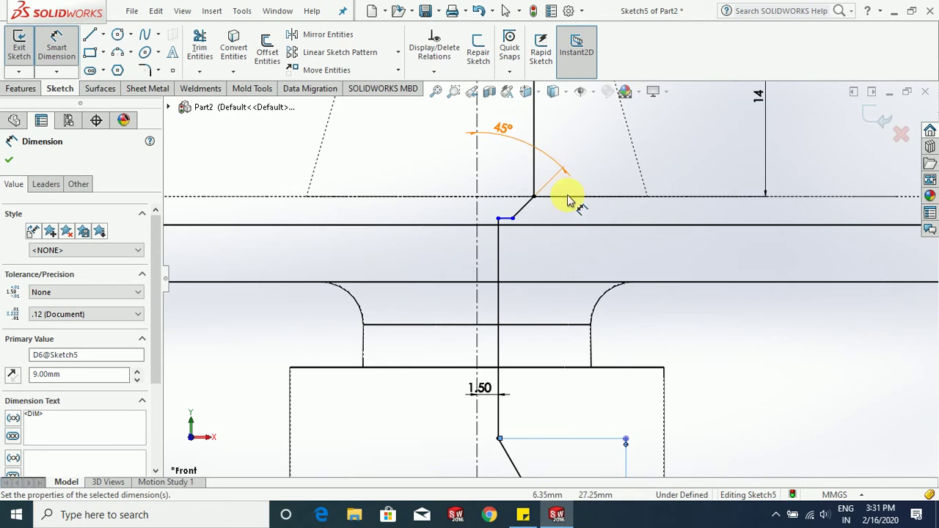
key(Escape)
scroll(496, 259, up, 2)
scroll(744, 239, down, 2)
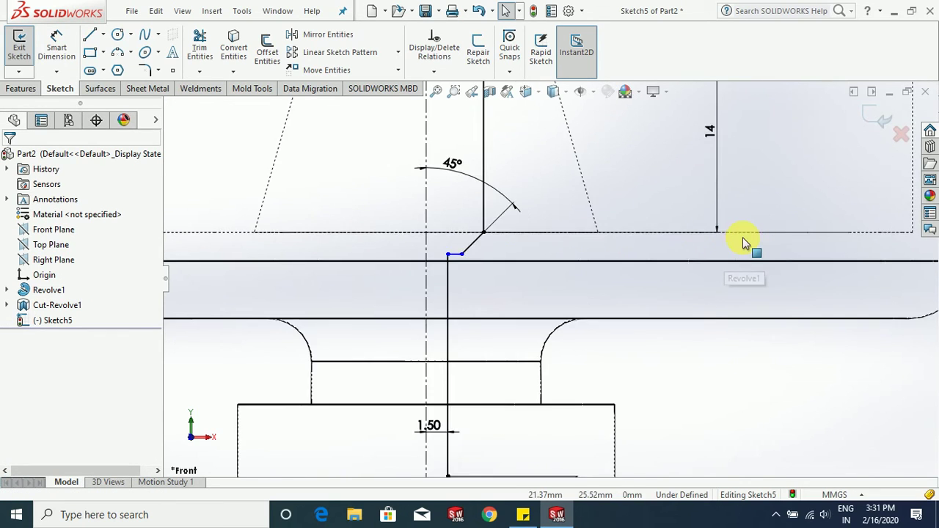
click(93, 35)
click(59, 58)
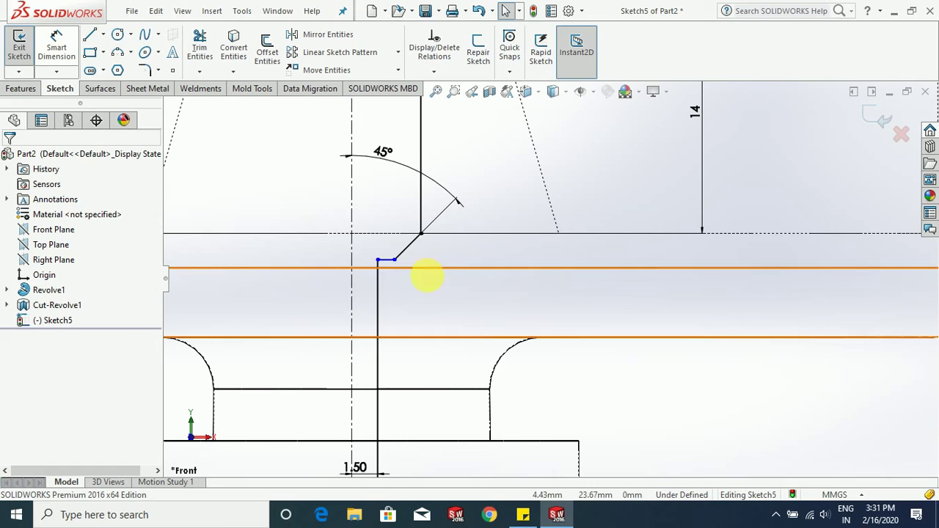
click(395, 260)
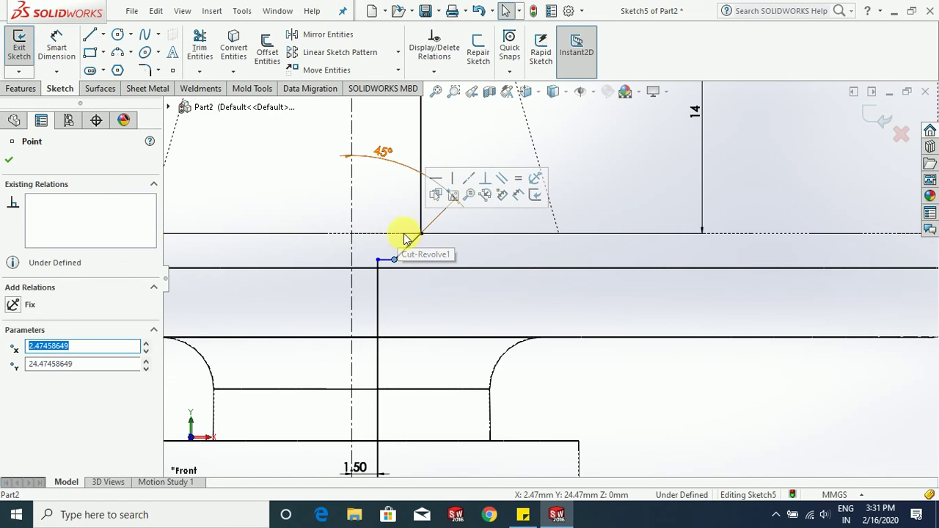
click(56, 46)
click(395, 260)
click(411, 234)
click(456, 245)
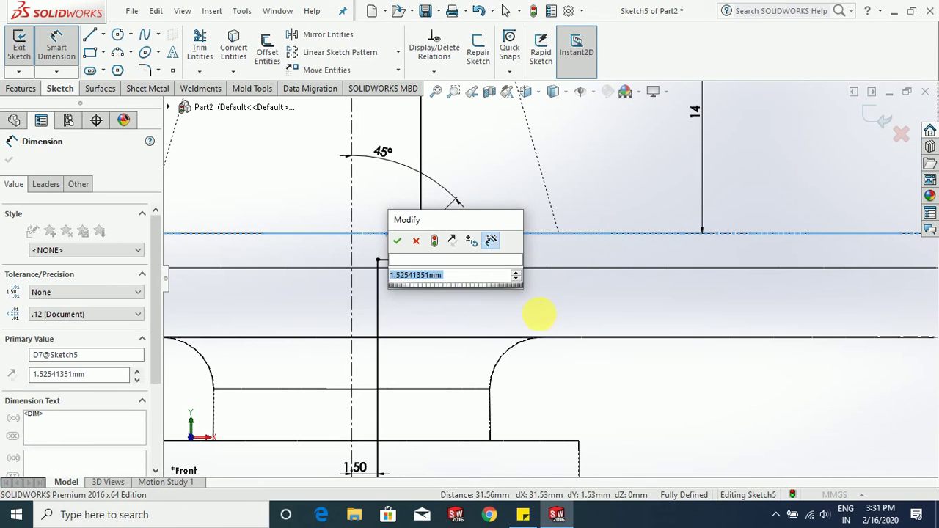
text(3)
key(Return)
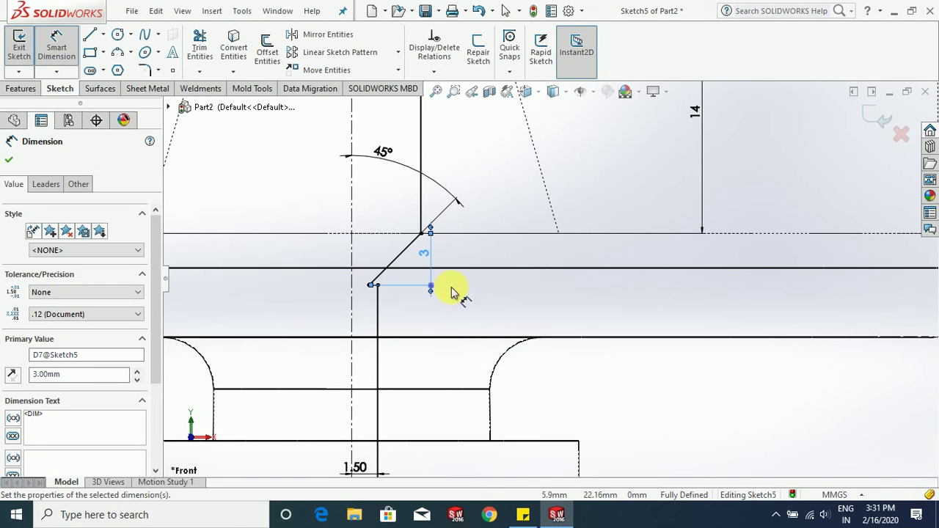
Set the vertical dimension between the cavity floor edge and the lower end of the 45° slanted line to 1.5 mm.
scroll(448, 273, down, 2)
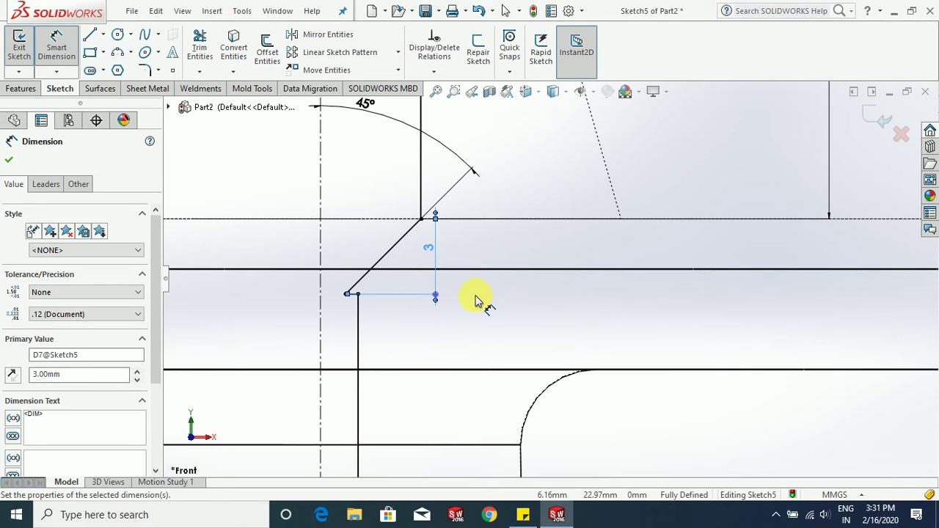
scroll(493, 319, up, 7)
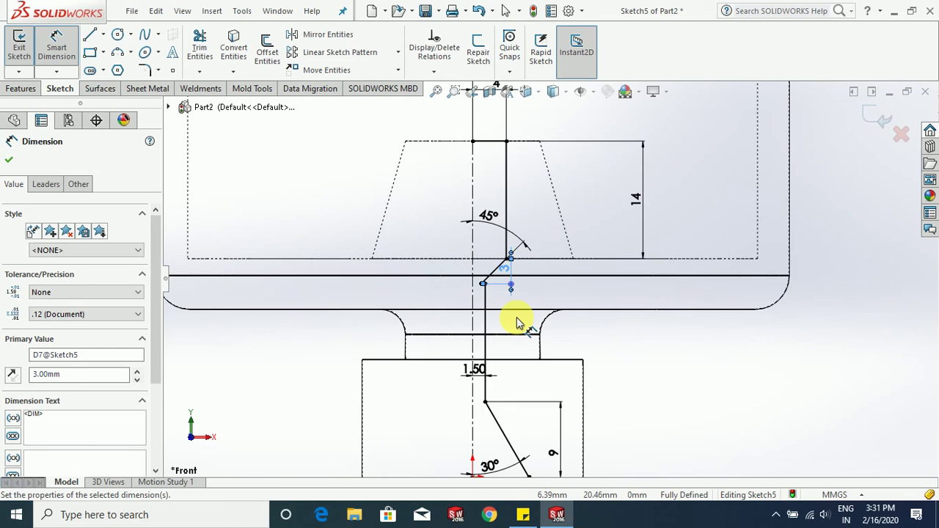
scroll(534, 299, down, 3)
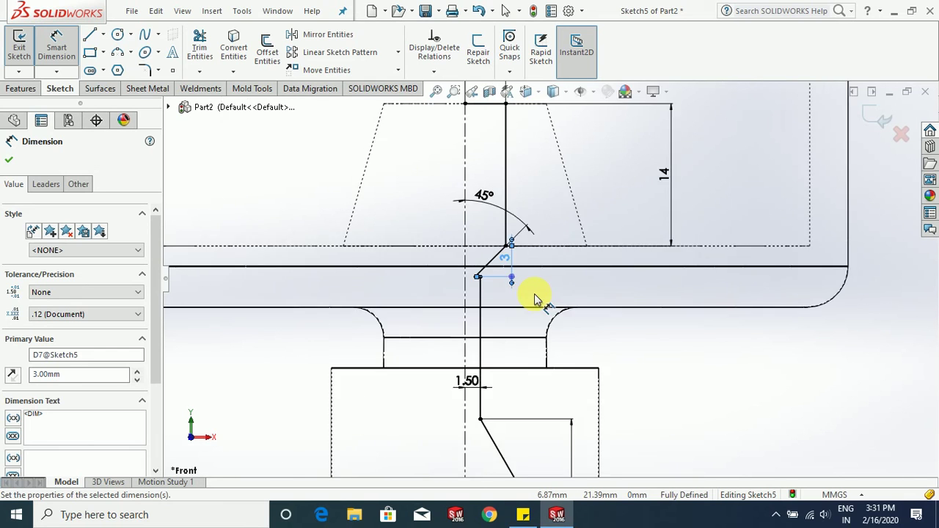
scroll(534, 300, up, 2)
scroll(509, 279, down, 3)
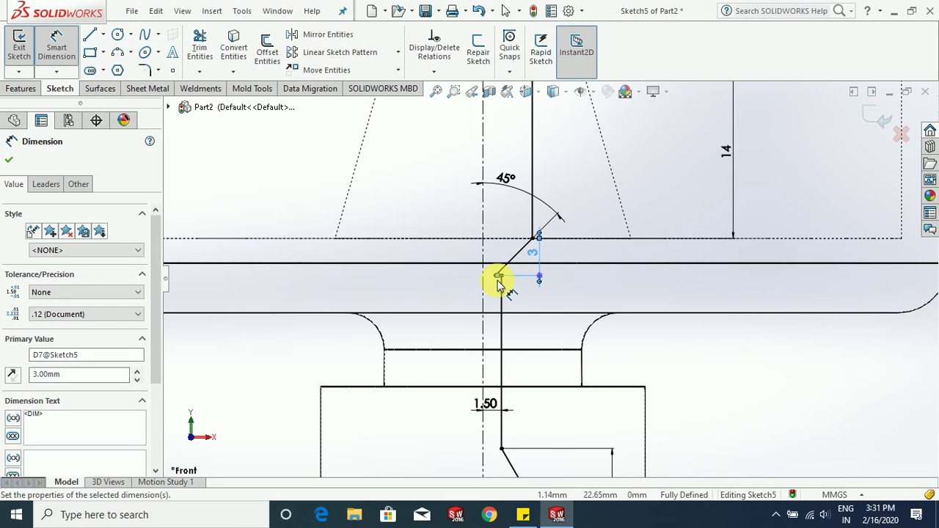
scroll(518, 286, down, 2)
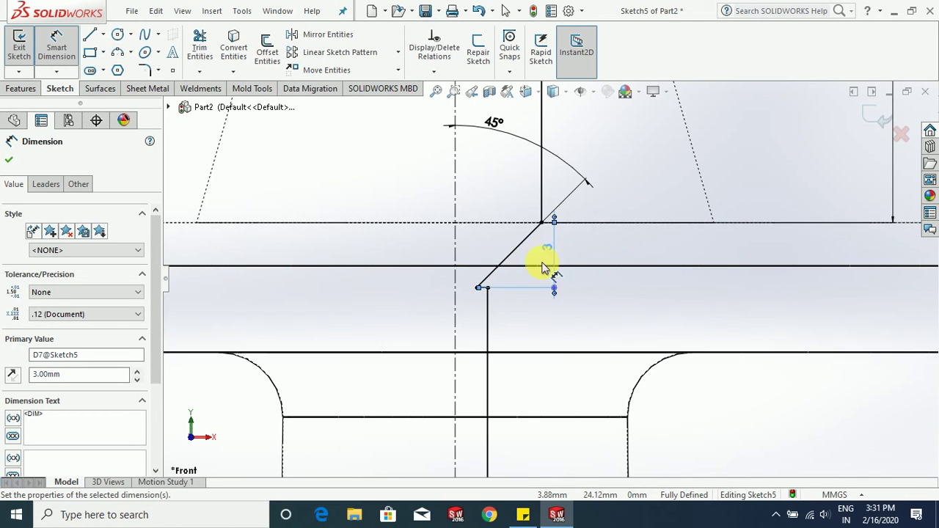
scroll(562, 304, up, 4)
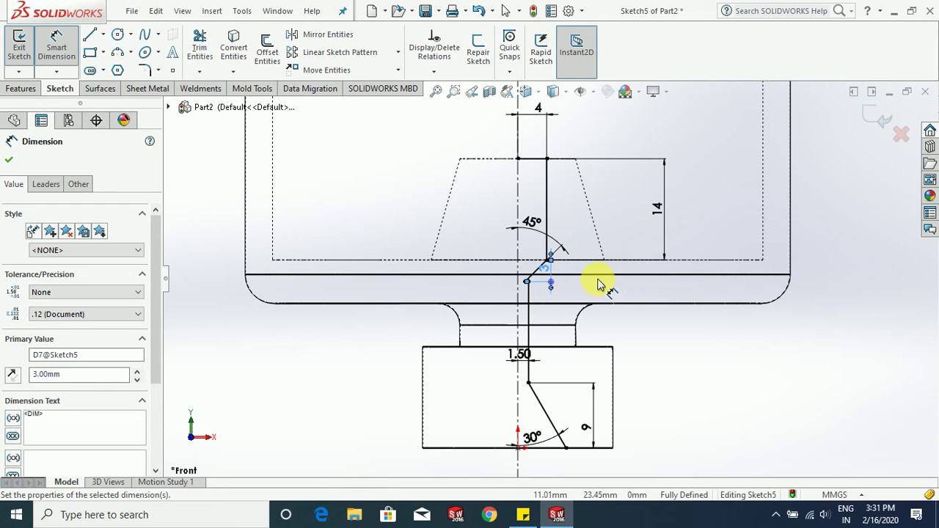
scroll(598, 284, down, 5)
click(497, 261)
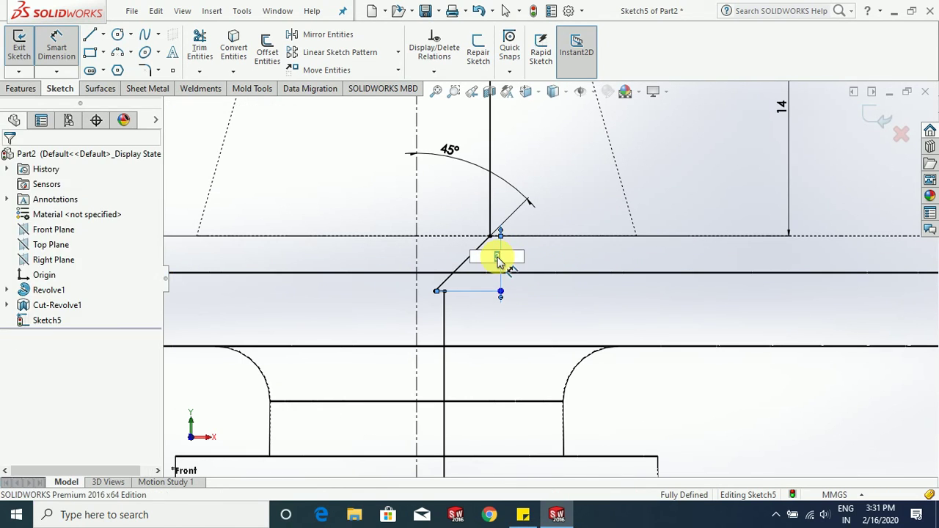
text(1.5)
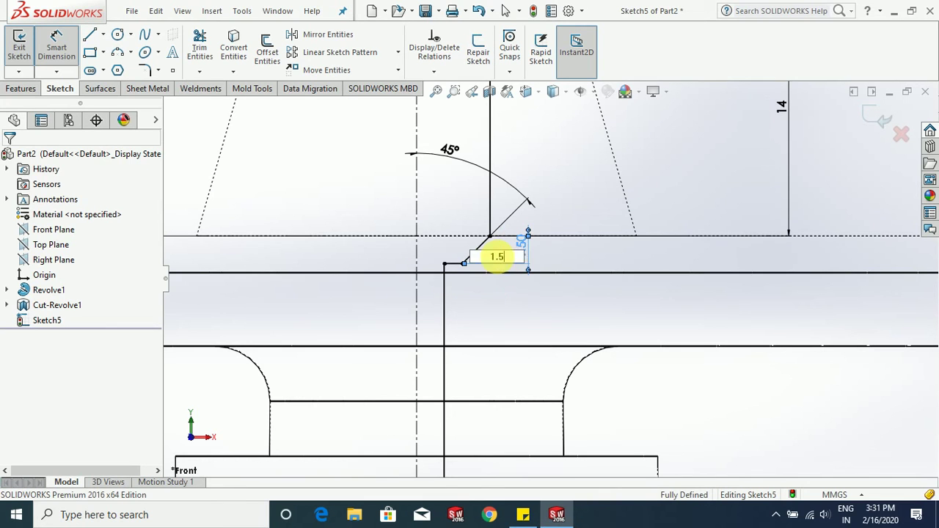
key(Escape)
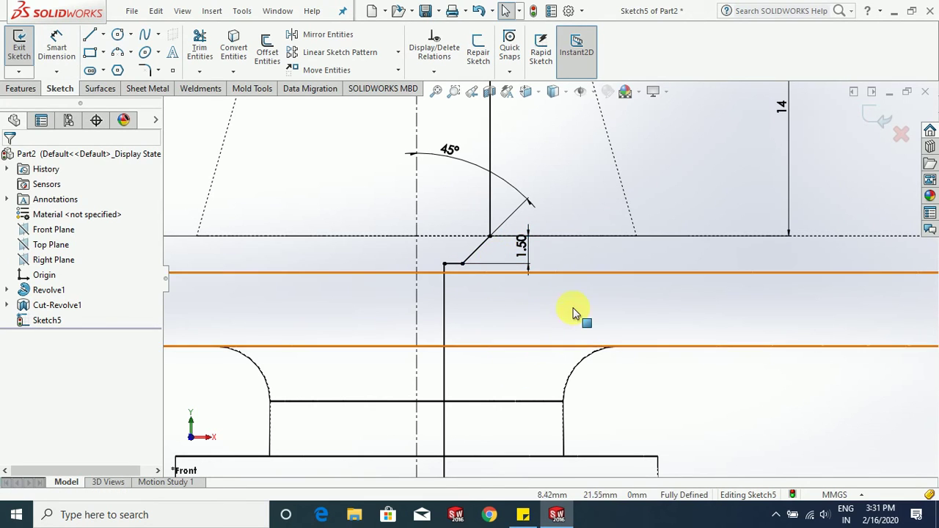
Draw a vertical line along the centerline from the profile's top endpoint down to the origin.
scroll(572, 314, up, 3)
scroll(574, 304, up, 3)
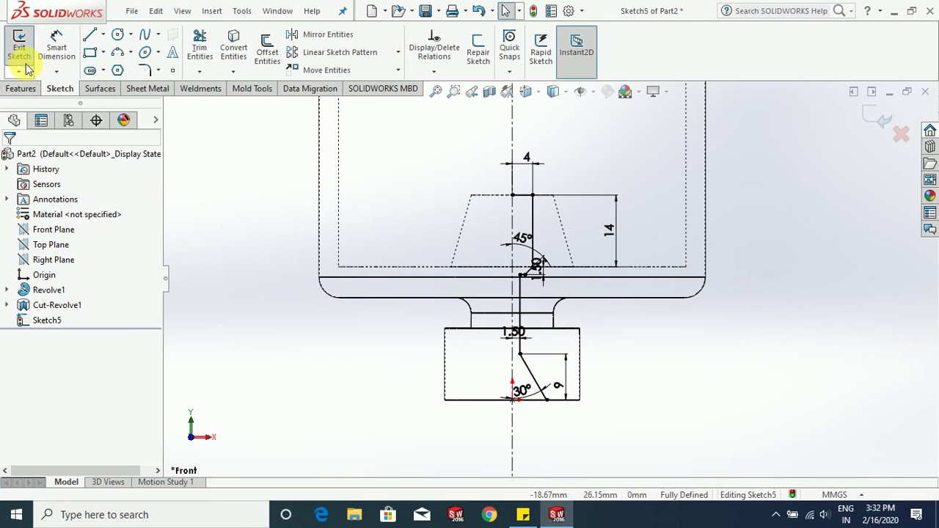
click(90, 35)
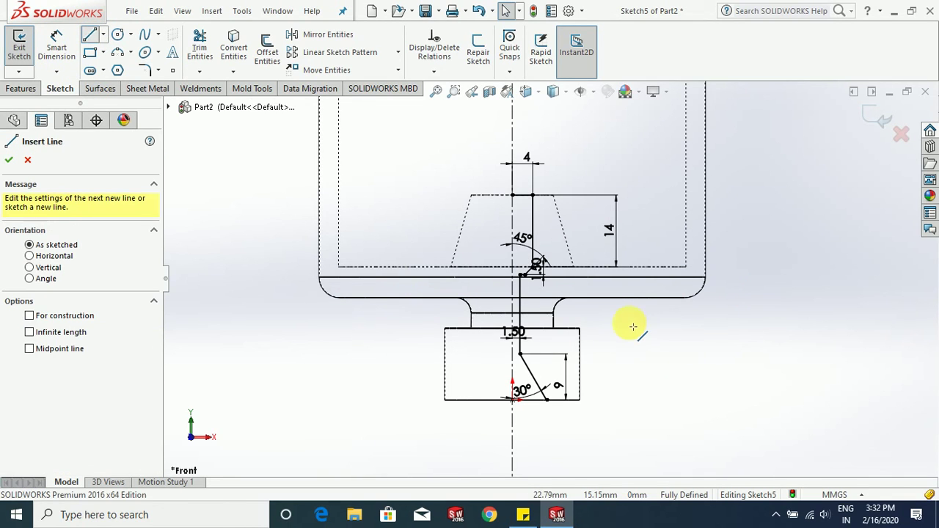
scroll(634, 324, down, 2)
scroll(549, 273, up, 1)
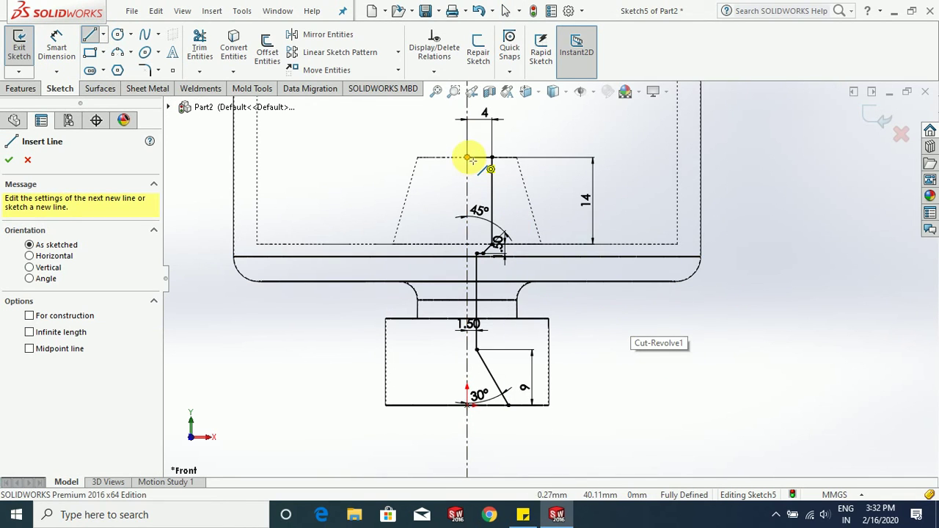
click(467, 158)
click(468, 405)
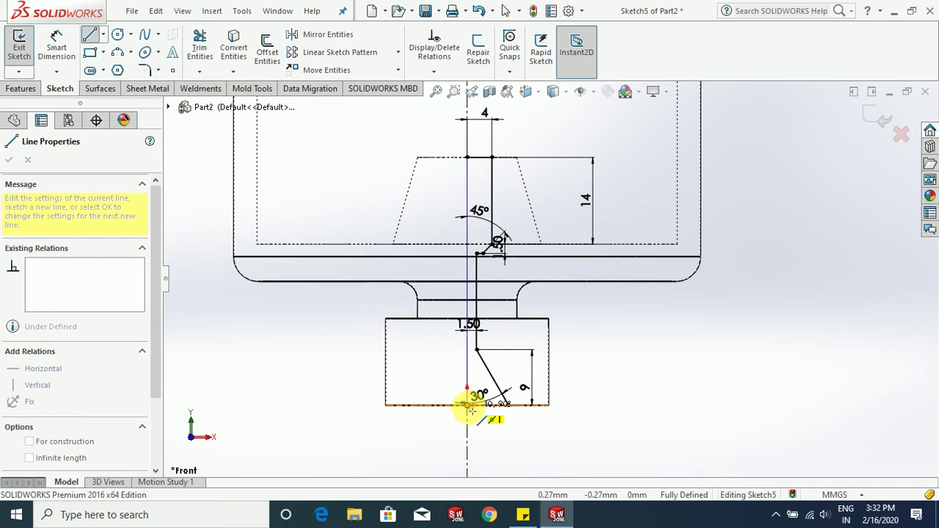
key(Escape)
key(Escape)
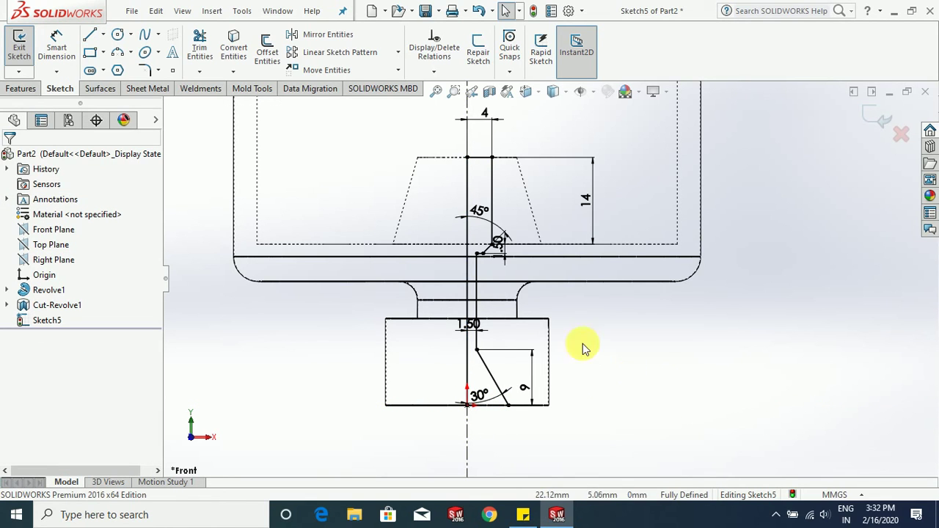
Reposition the two 1.5 mm dimensions and the 30° angle dimension clear of the profile lines for better legibility.
scroll(513, 263, down, 2)
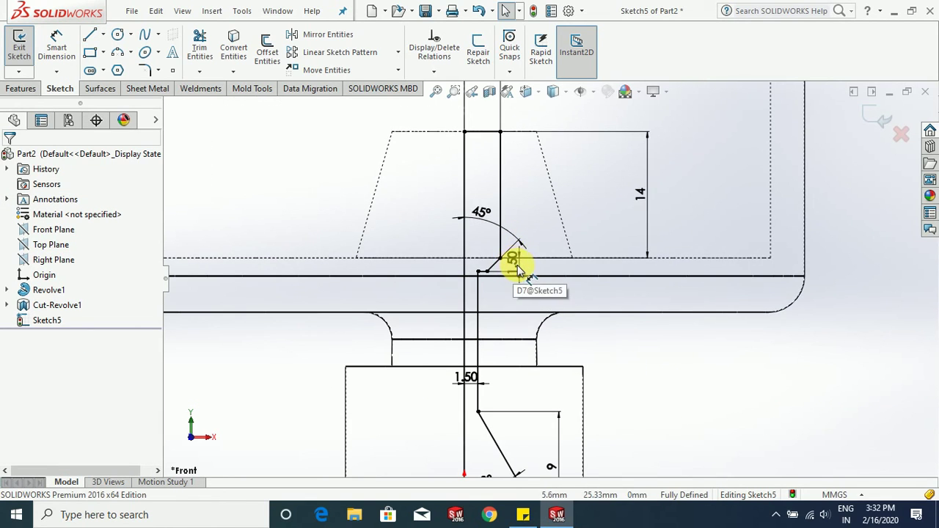
drag(515, 264, 531, 264)
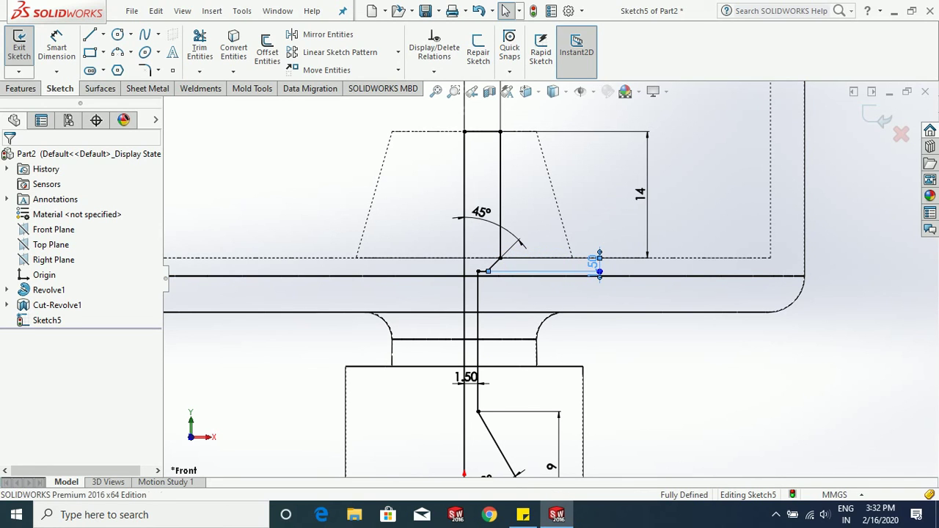
click(646, 350)
scroll(558, 294, up, 2)
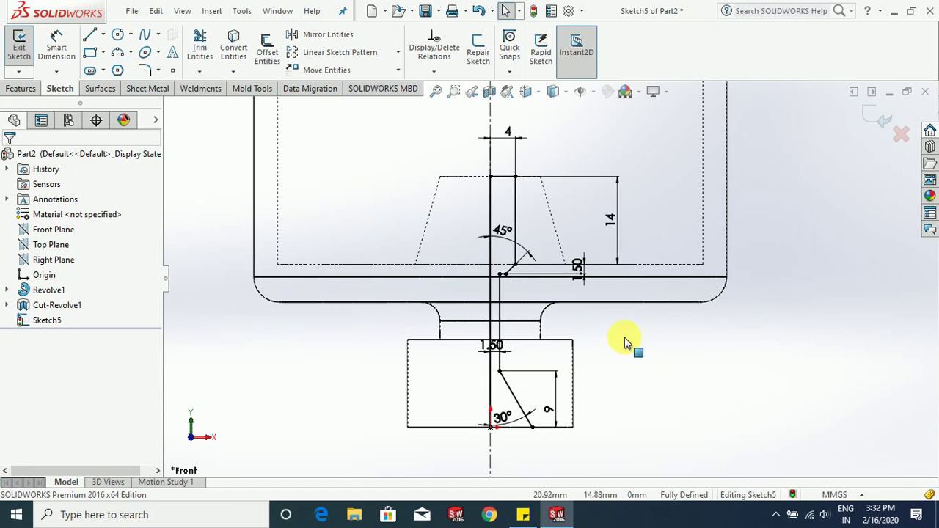
scroll(641, 374, down, 2)
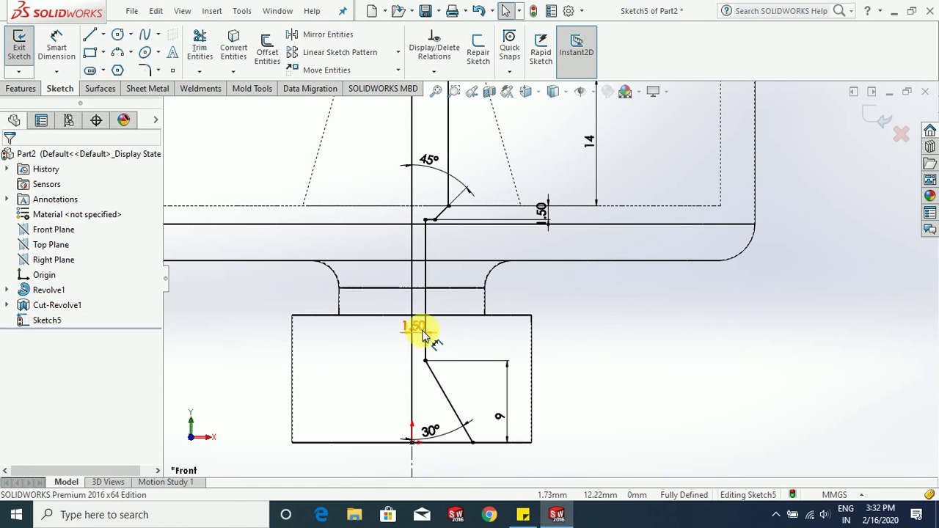
drag(416, 332, 363, 338)
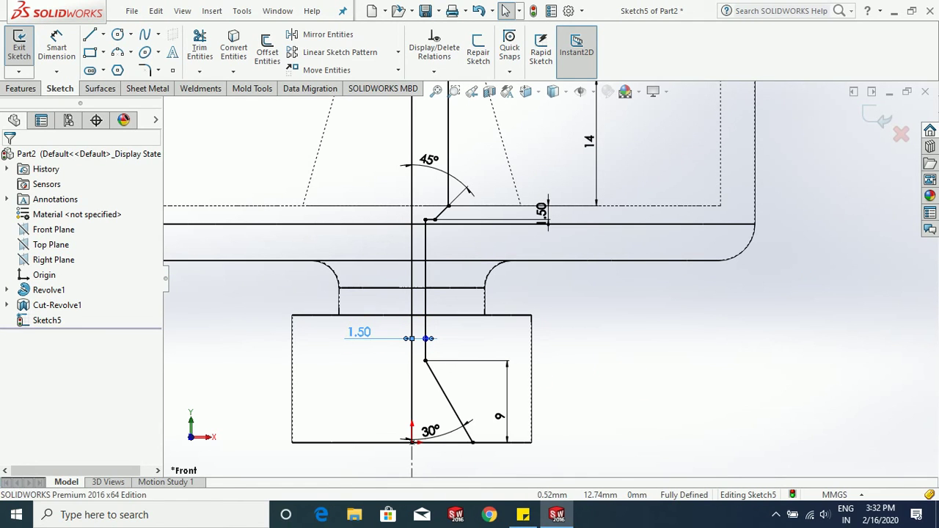
click(564, 208)
drag(544, 210, 549, 192)
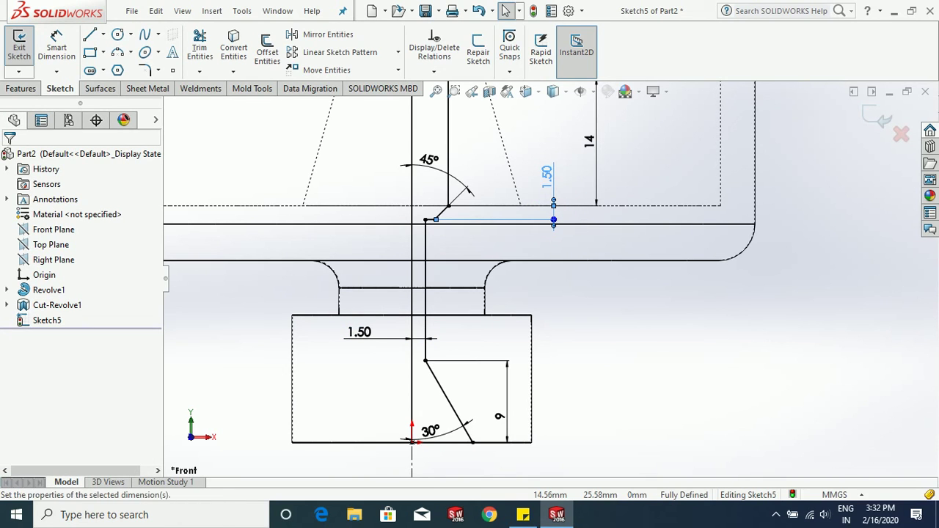
drag(430, 431, 438, 421)
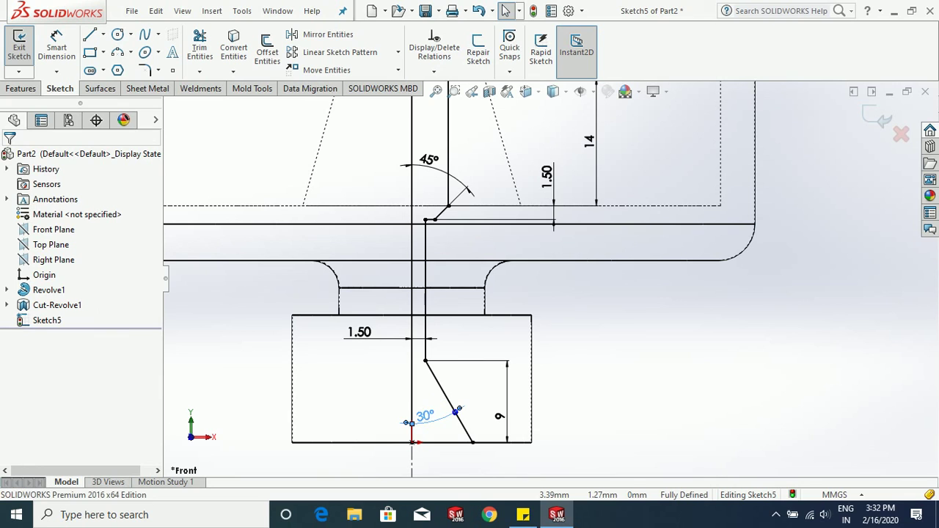
click(593, 384)
scroll(594, 384, up, 4)
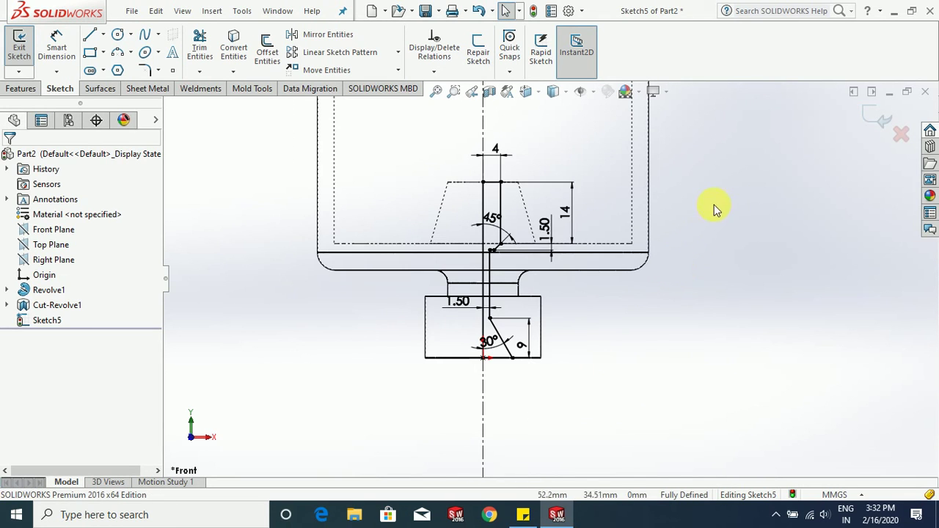
scroll(736, 182, down, 2)
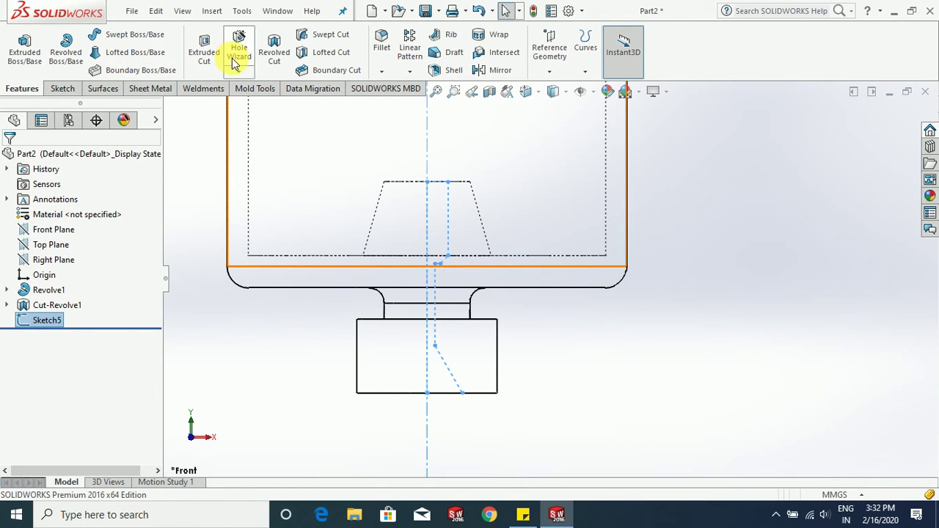
click(274, 52)
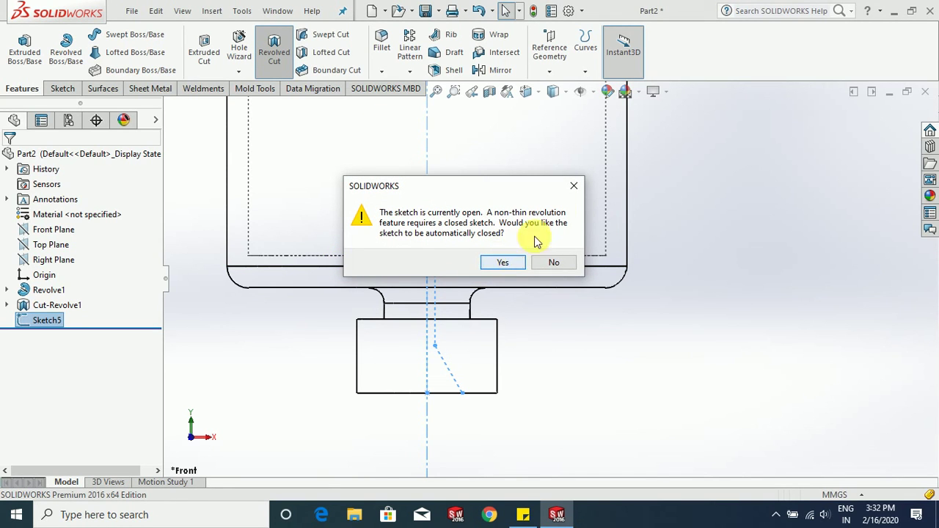
click(568, 194)
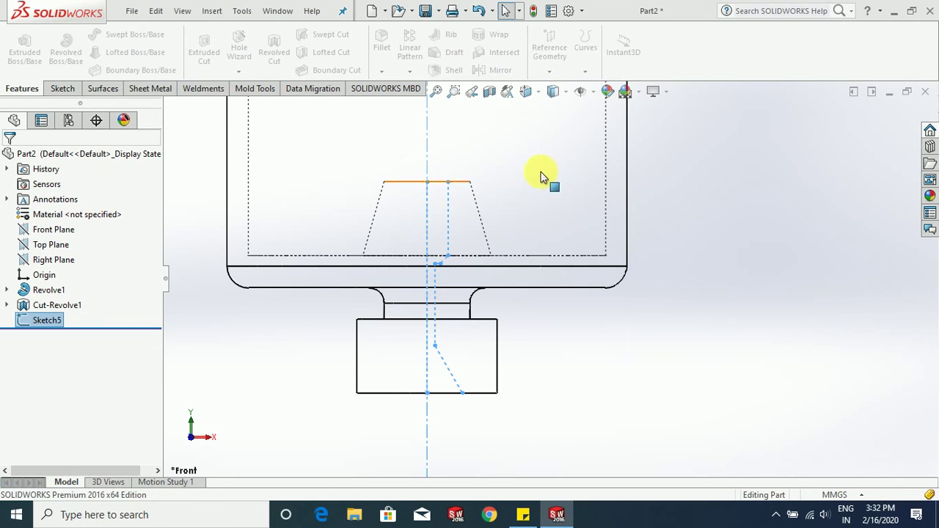
Set the display style to shaded with edges and reopen the bore profile sketch for editing.
mouse_move(551, 91)
click(558, 111)
scroll(582, 377, down, 5)
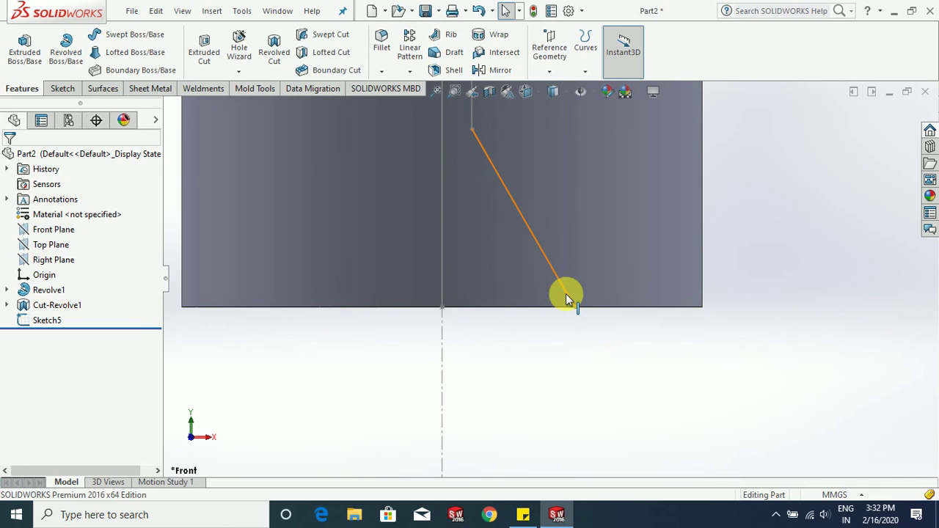
click(566, 295)
click(603, 243)
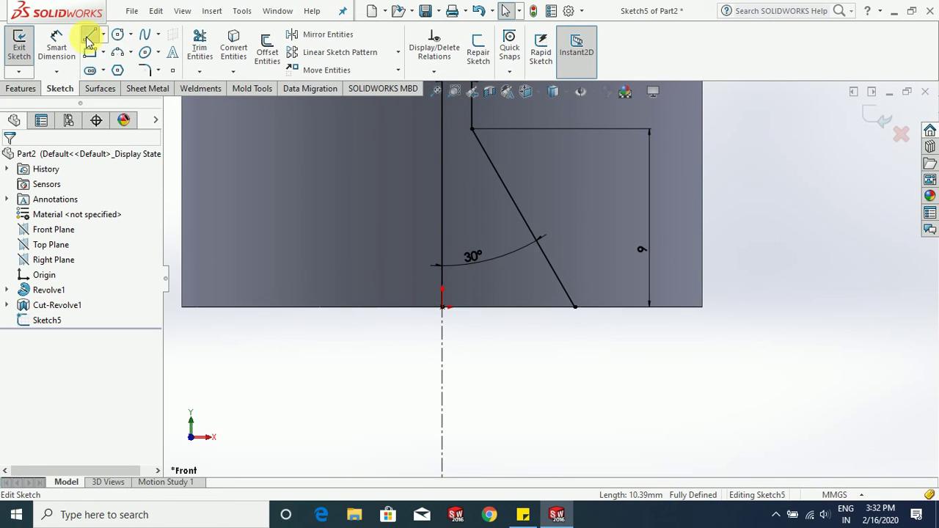
Close the bore profile with a horizontal line about 6.7 mm long from the origin to the lower end of the 30° slanted line.
click(90, 37)
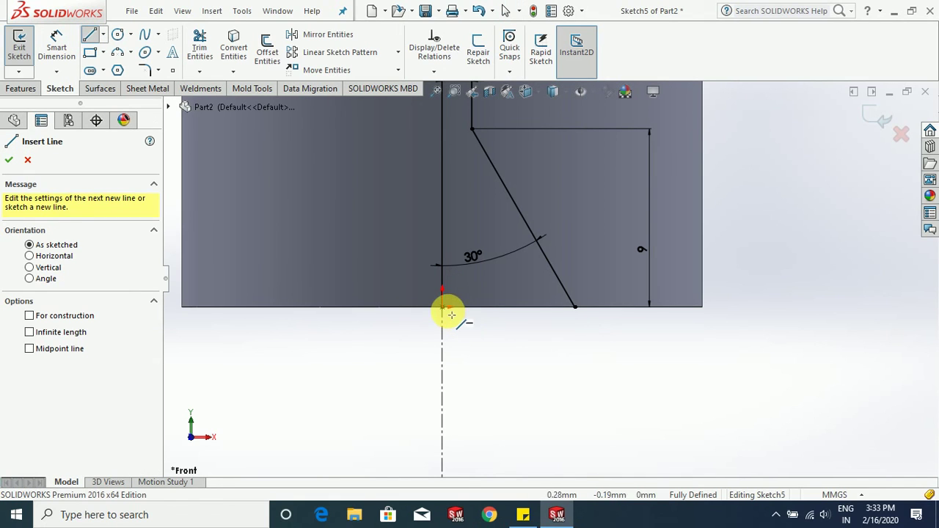
mouse_move(443, 306)
mouse_down()
mouse_move(541, 314)
mouse_move(574, 307)
mouse_up()
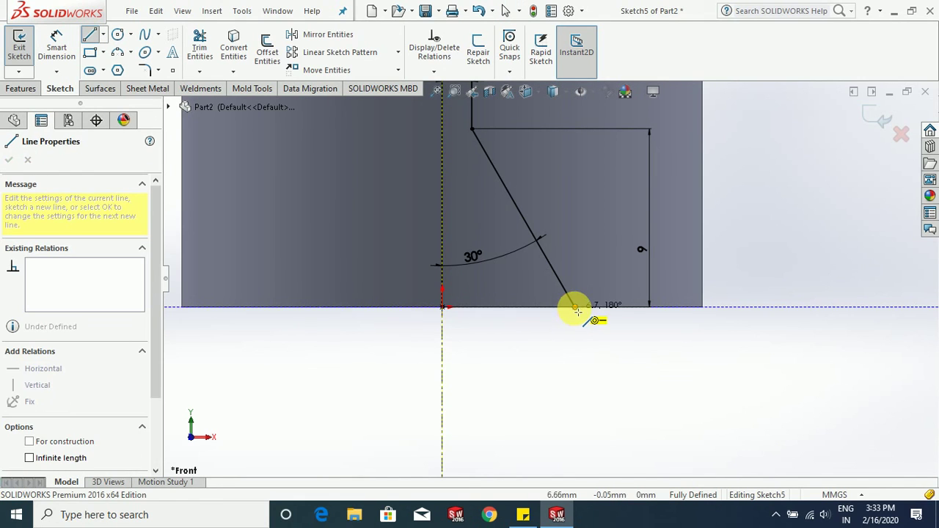
key(Escape)
key(Escape)
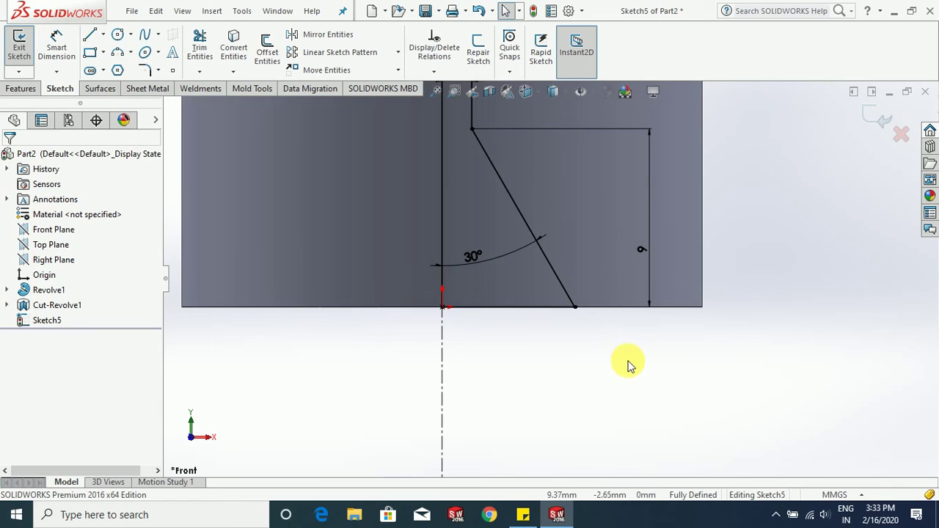
Close the bore profile sketch and cut it from the part with a 360° blind Revolved Cut about the vertical centerline.
key(z)
key(z)
key(z)
key(z)
key(z)
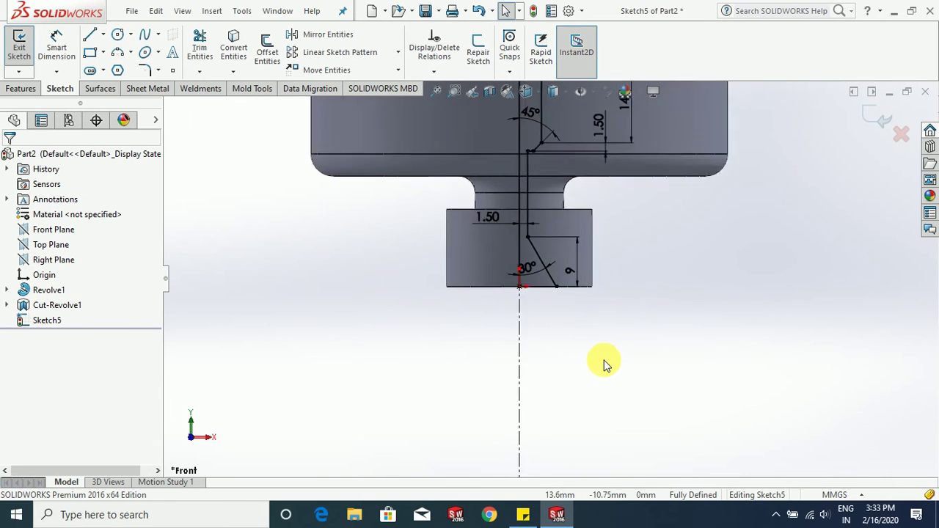
scroll(604, 358, up, 2)
scroll(587, 200, down, 1)
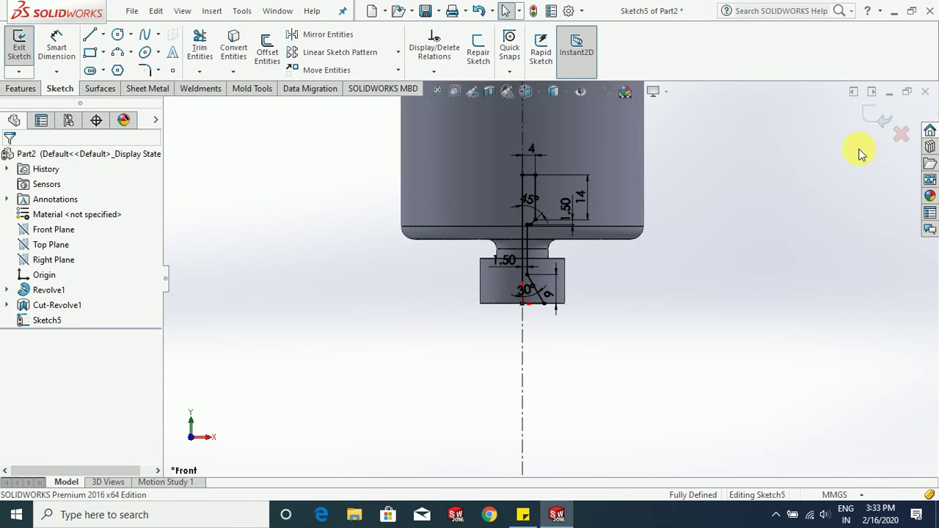
click(873, 125)
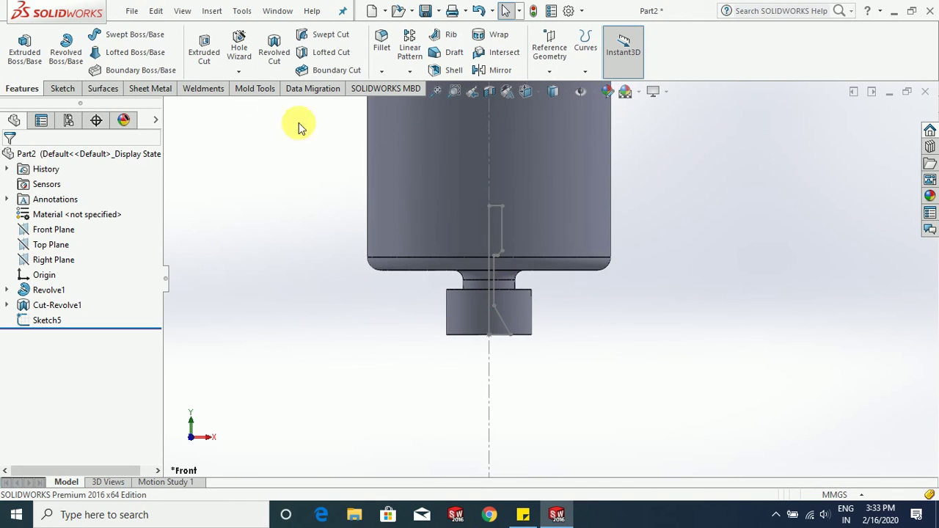
click(275, 50)
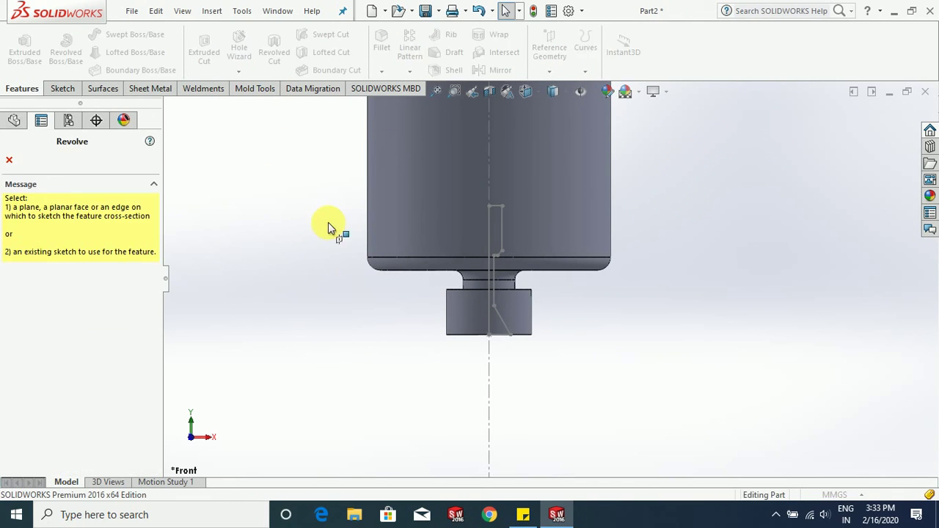
click(487, 235)
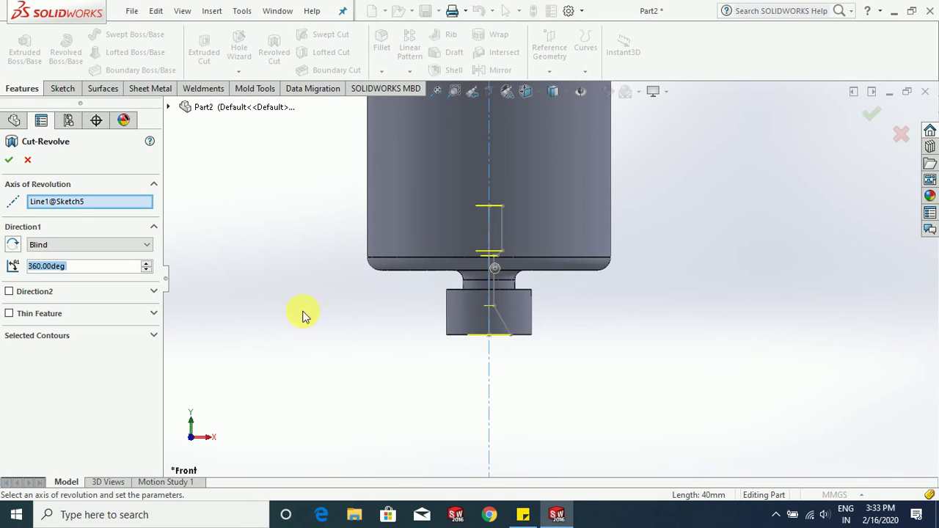
mouse_move(304, 314)
middle_down()
mouse_move(580, 289)
mouse_move(566, 422)
mouse_move(636, 359)
mouse_move(573, 312)
mouse_move(558, 214)
mouse_move(712, 315)
mouse_move(550, 262)
mouse_move(685, 318)
mouse_move(590, 210)
mouse_move(597, 240)
middle_up()
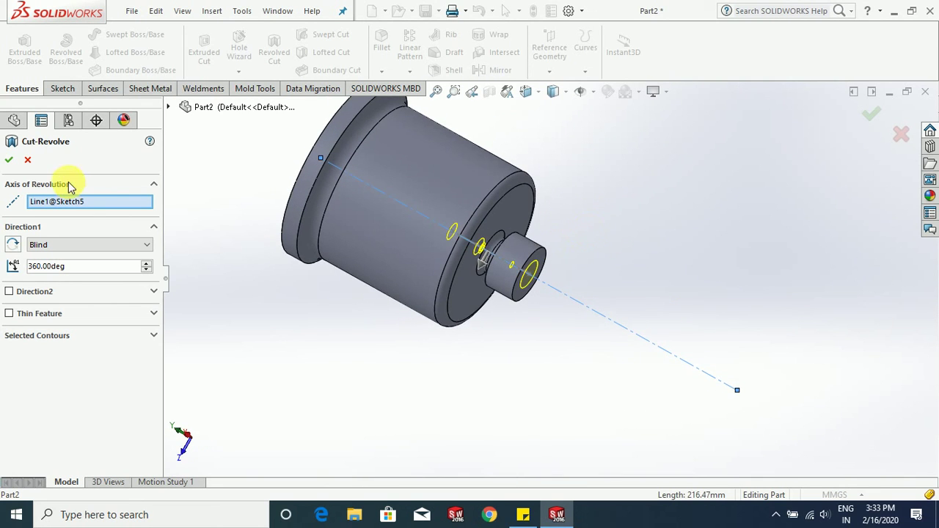
click(8, 159)
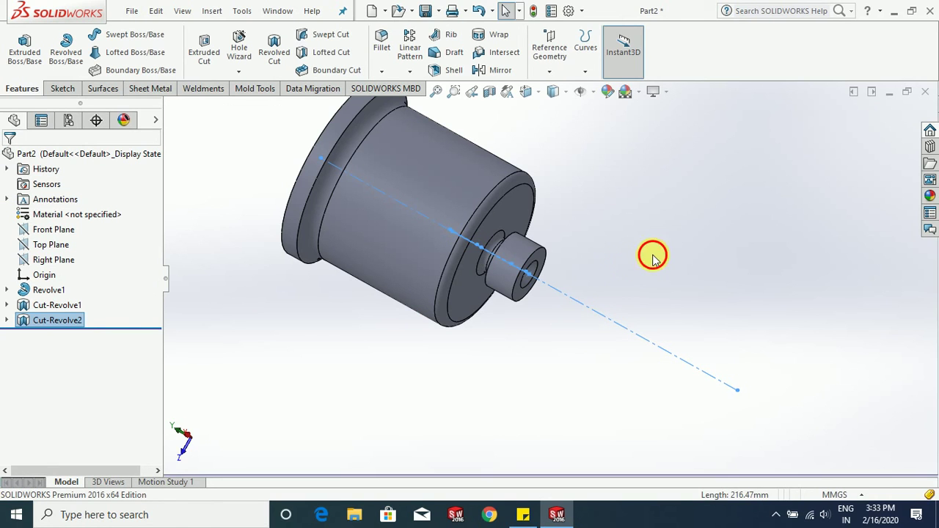
middle_drag(652, 256, 612, 305)
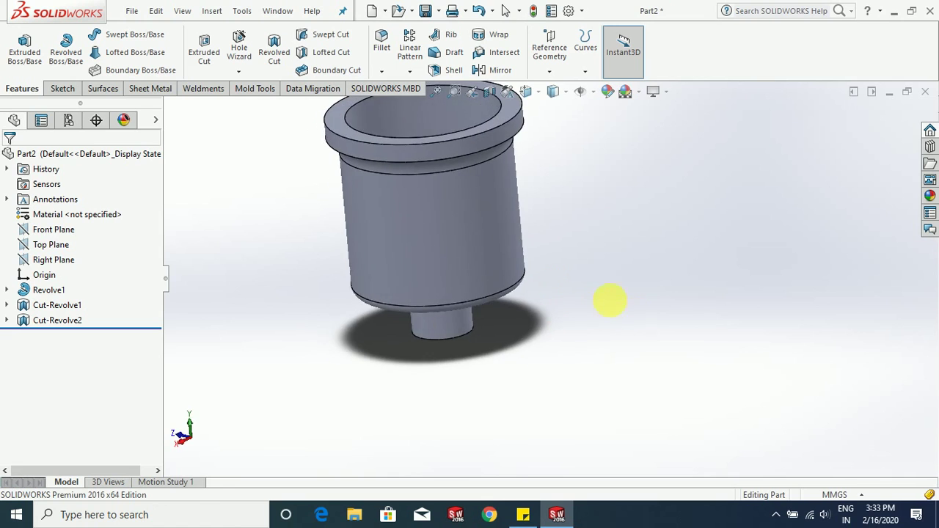
scroll(640, 309, up, 4)
scroll(543, 231, down, 3)
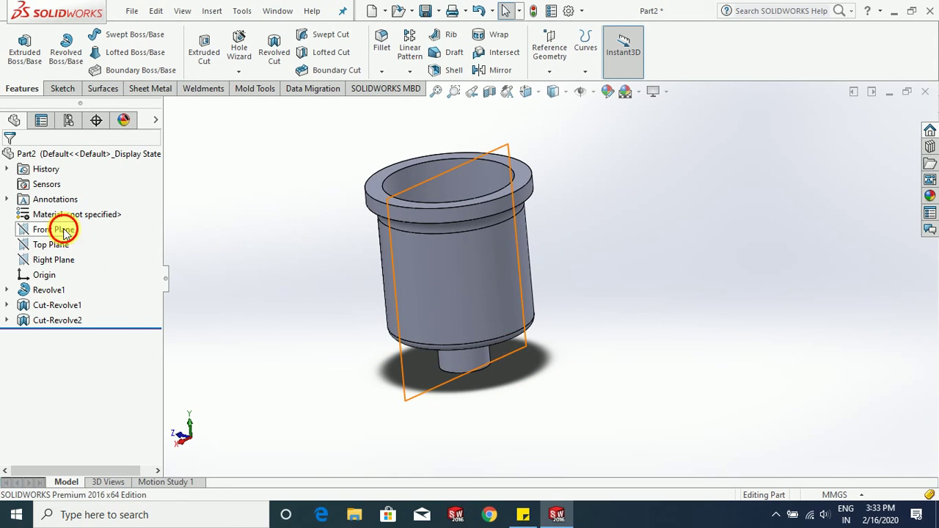
click(53, 228)
click(82, 212)
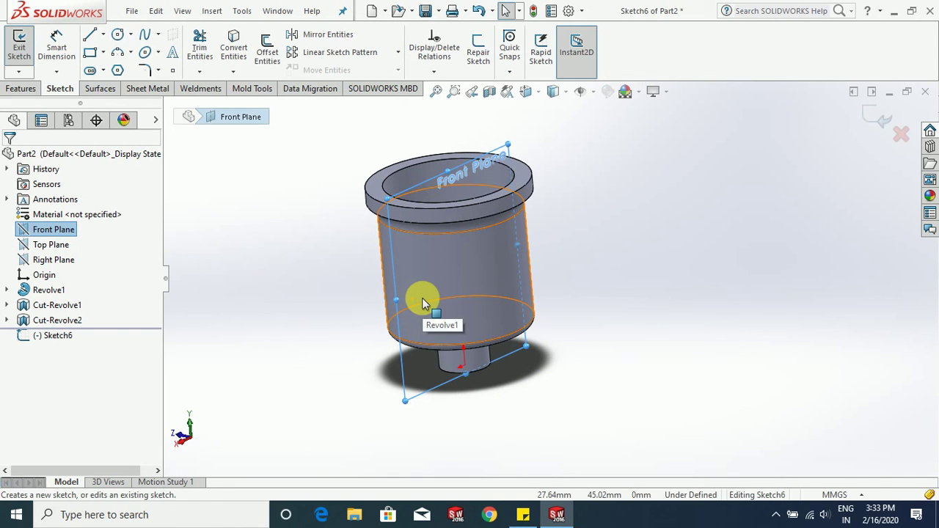
click(711, 284)
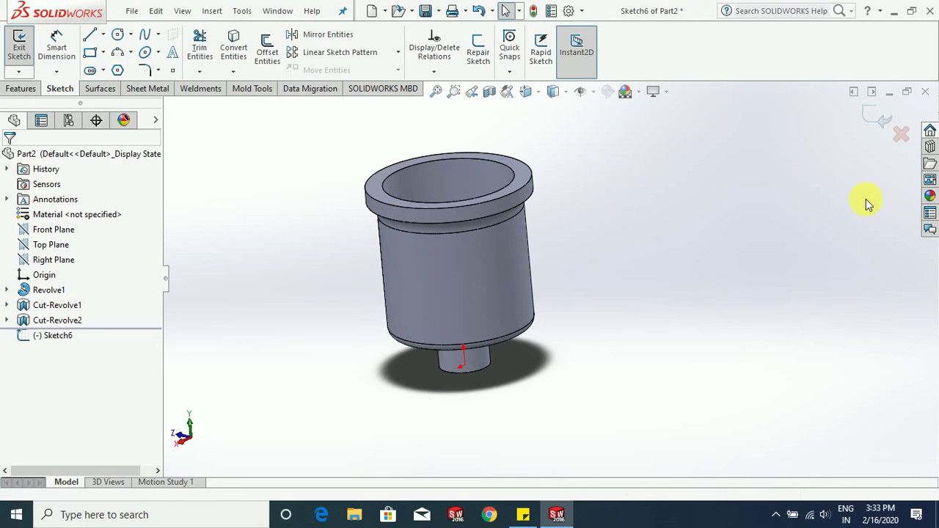
click(877, 117)
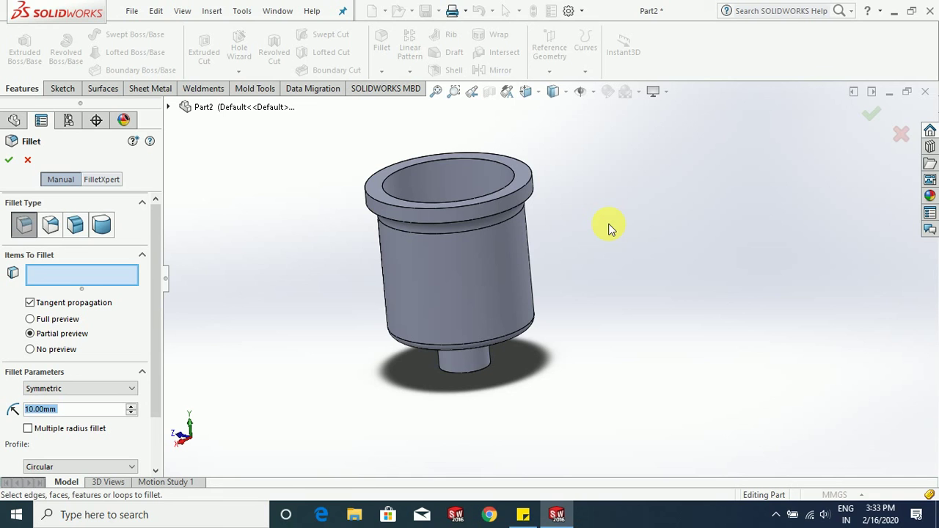
Fillet the circular outer edge at the top of the cone inside the cavity with a 2 mm radius.
scroll(514, 220, down, 3)
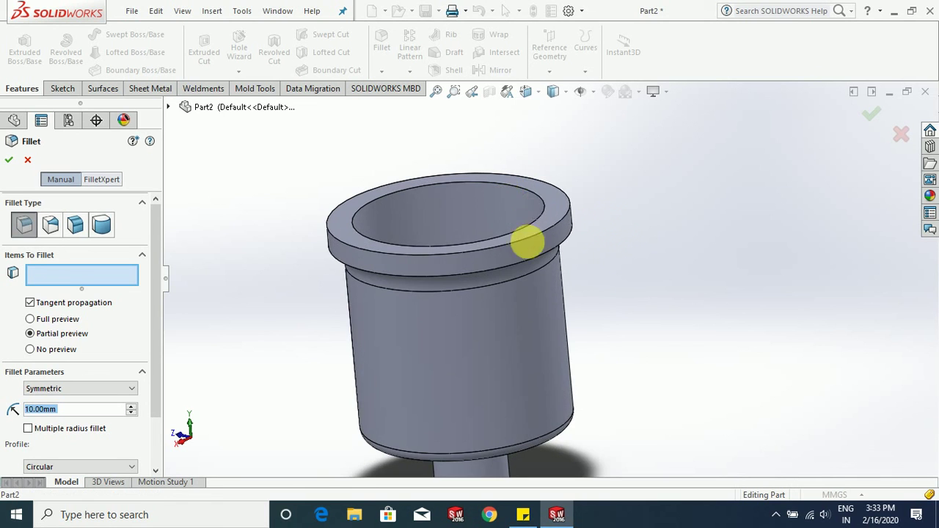
middle_drag(524, 241, 500, 344)
scroll(500, 341, down, 5)
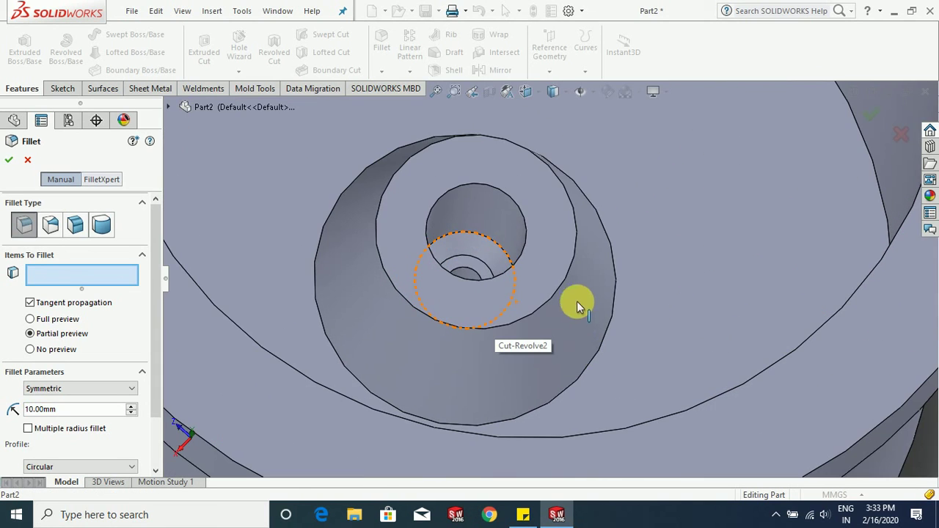
click(565, 285)
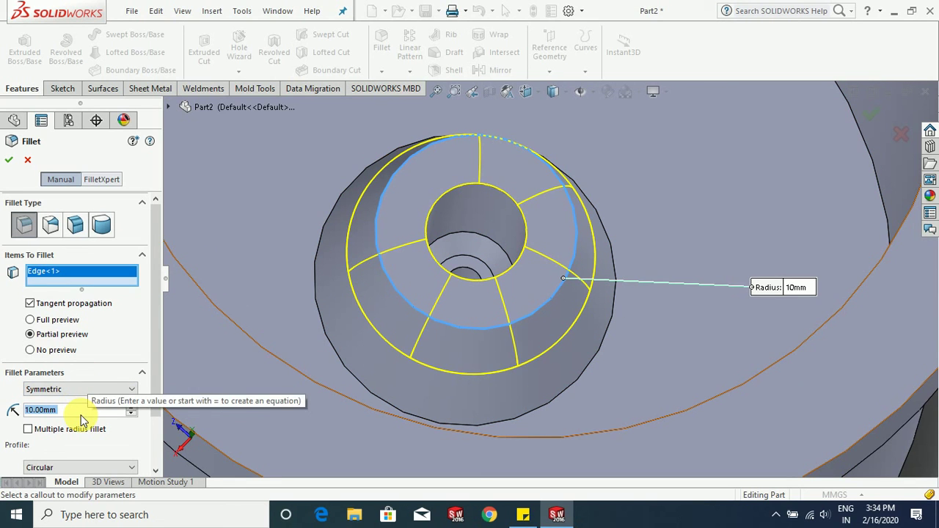
text(2)
key(Return)
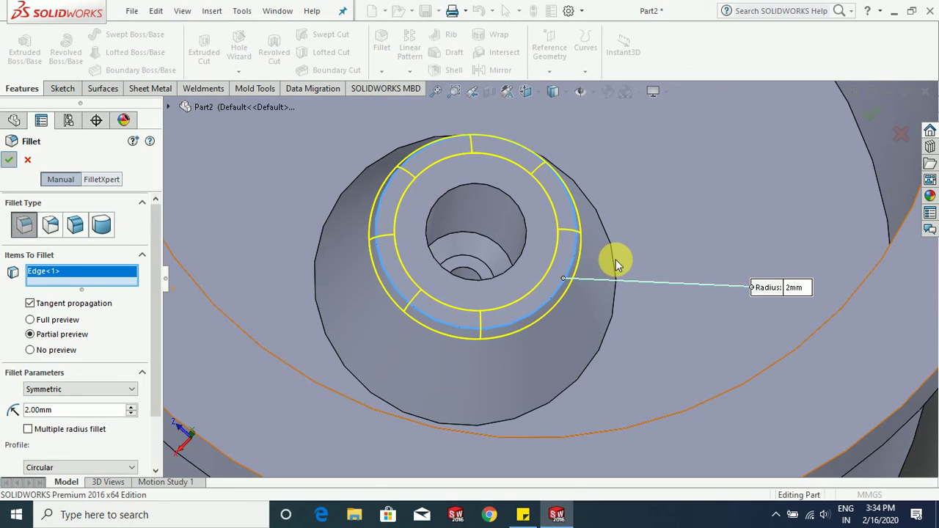
key(Return)
Chamfer the outer edge of the boss's lower end face by 1 mm at 45°.
key(f)
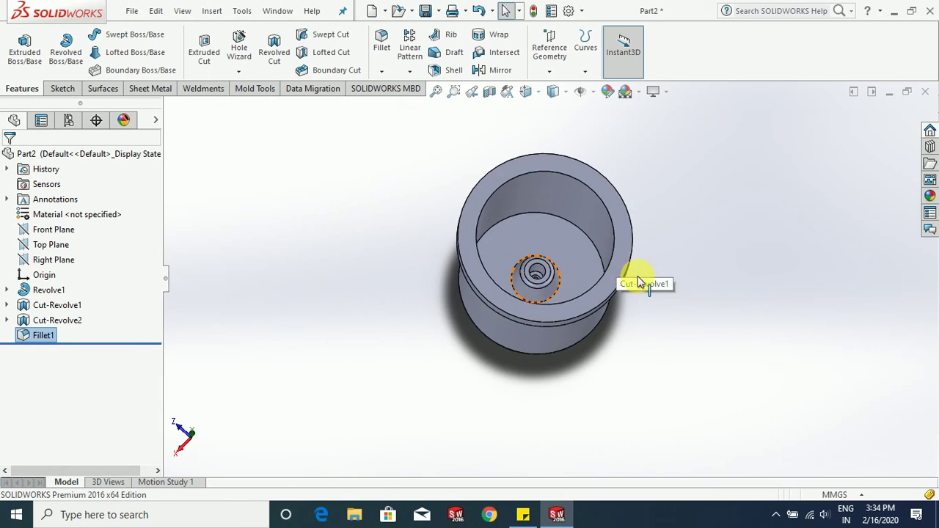
middle_drag(638, 283, 666, 325)
scroll(614, 342, down, 5)
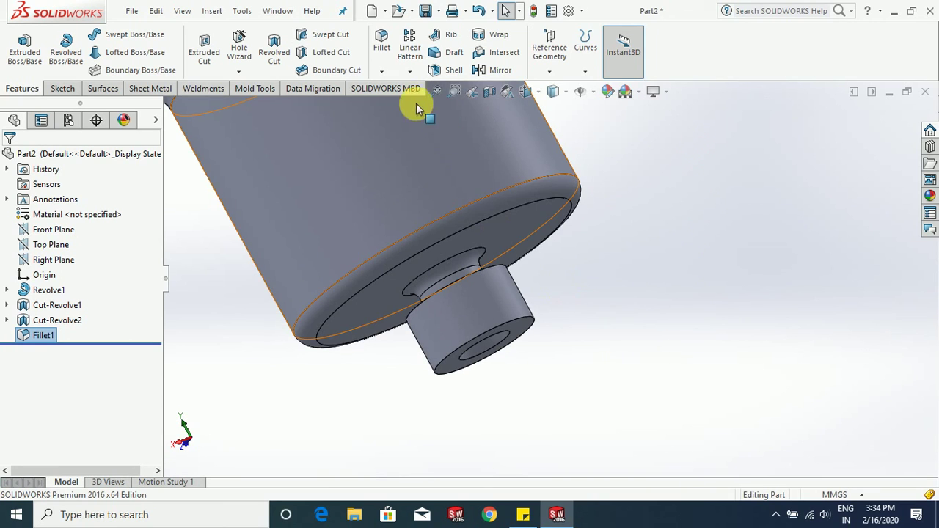
click(383, 72)
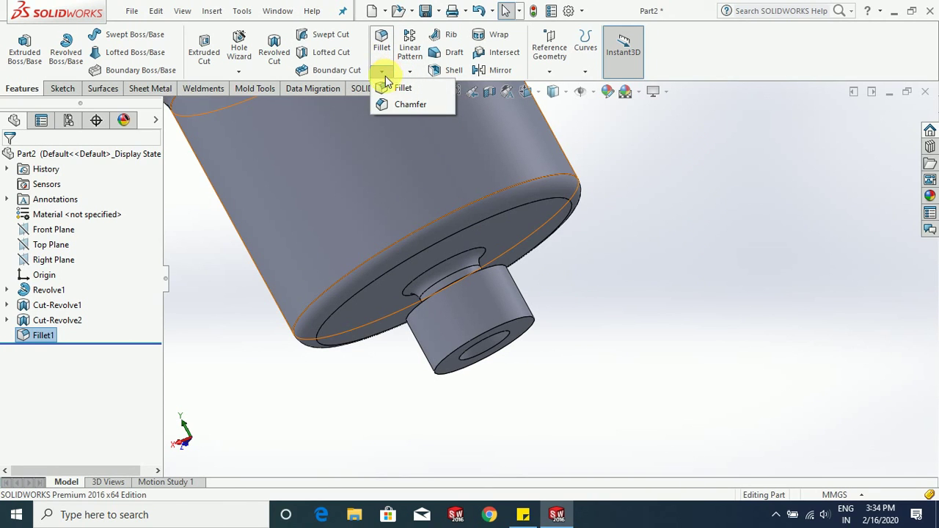
click(412, 107)
scroll(391, 457, down, 2)
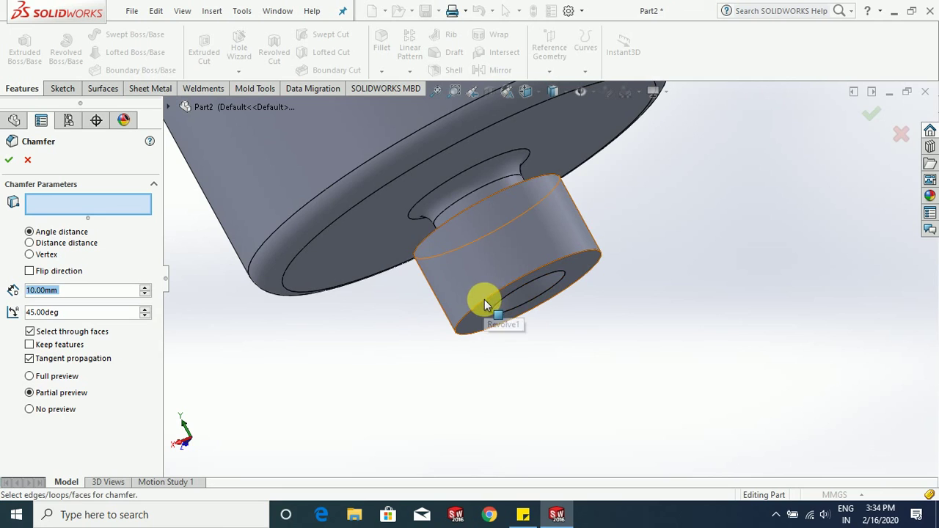
click(485, 300)
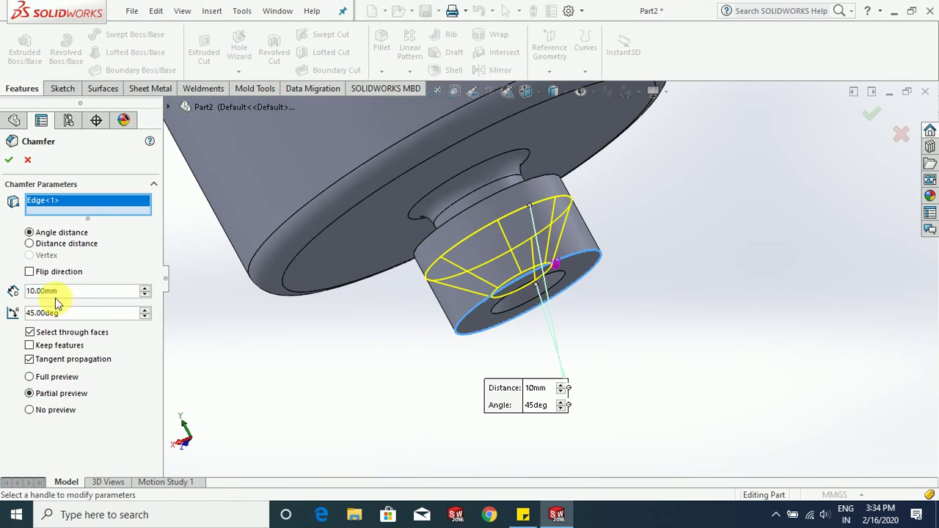
click(77, 291)
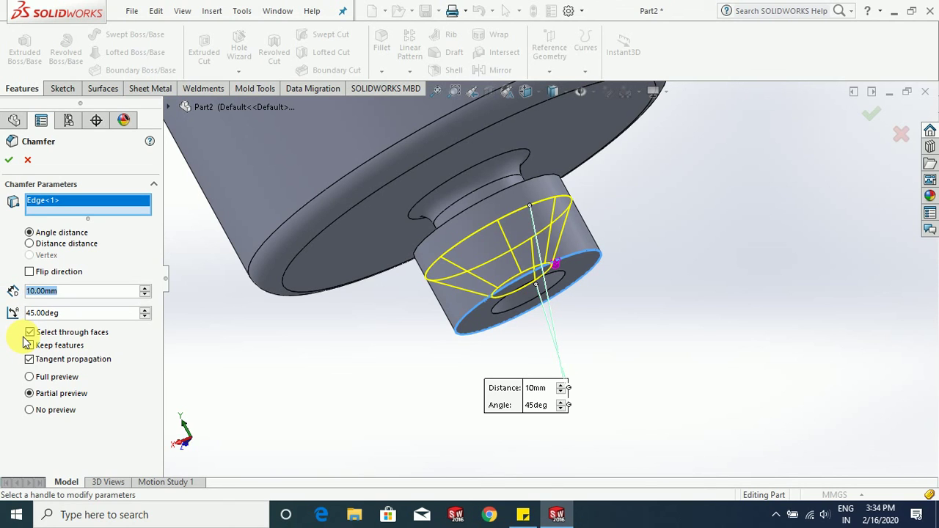
text(1)
key(Return)
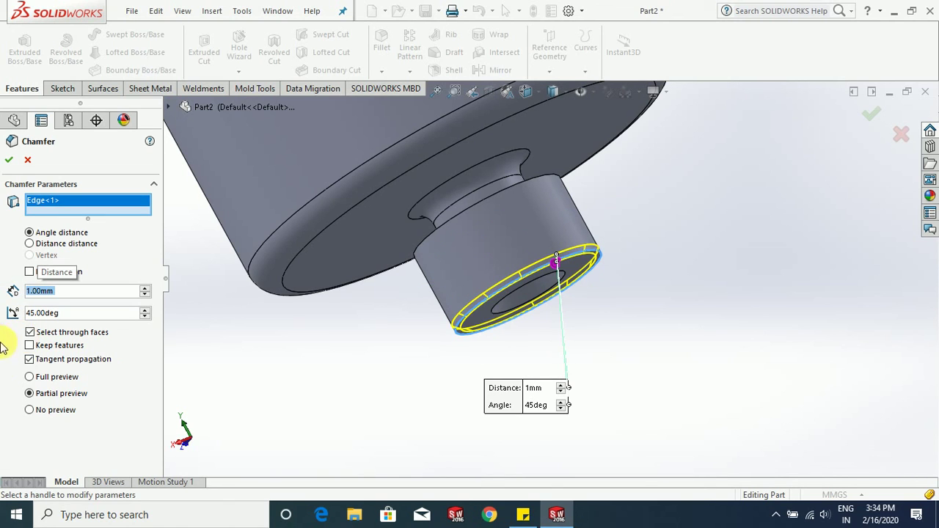
click(11, 160)
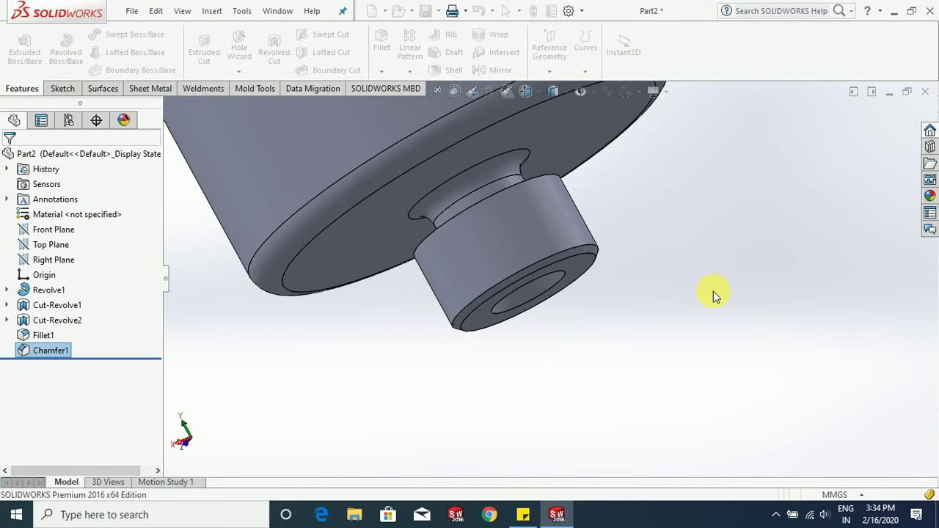
Start a new sketch on the Front Plane with free space beside the part.
scroll(736, 331, up, 3)
middle_drag(735, 331, 667, 296)
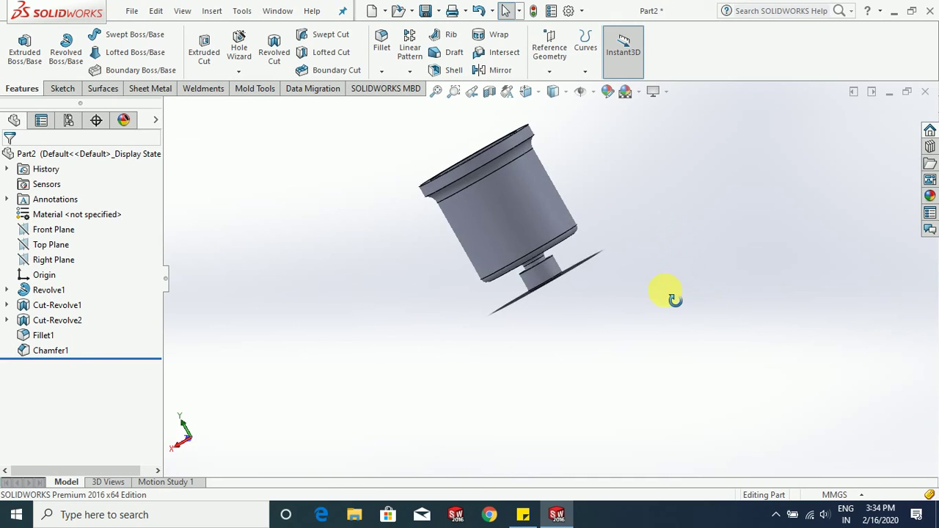
click(65, 230)
click(78, 212)
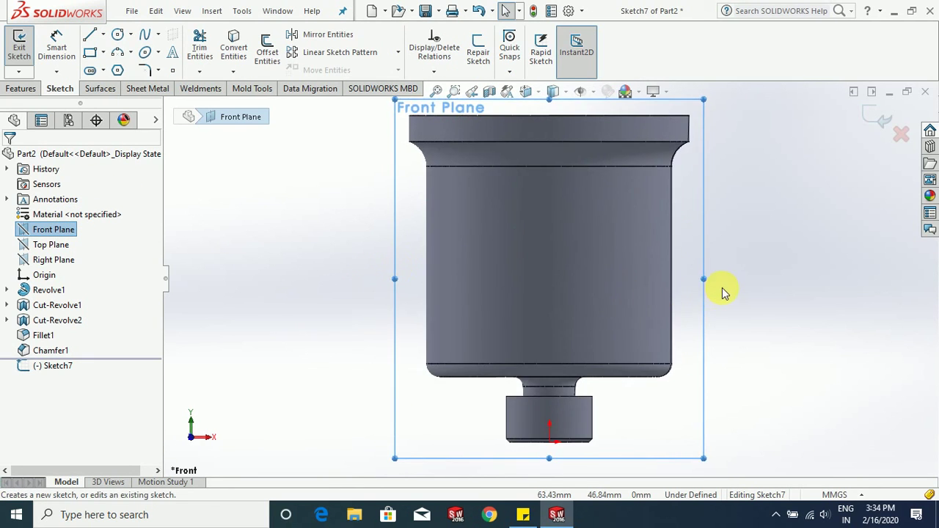
scroll(723, 289, up, 4)
scroll(505, 290, down, 3)
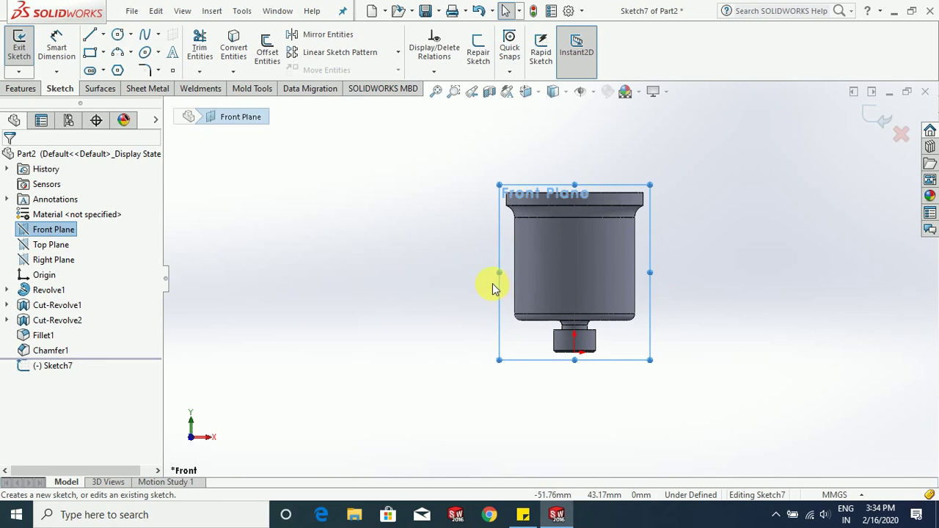
scroll(493, 297, up, 1)
scroll(481, 290, down, 1)
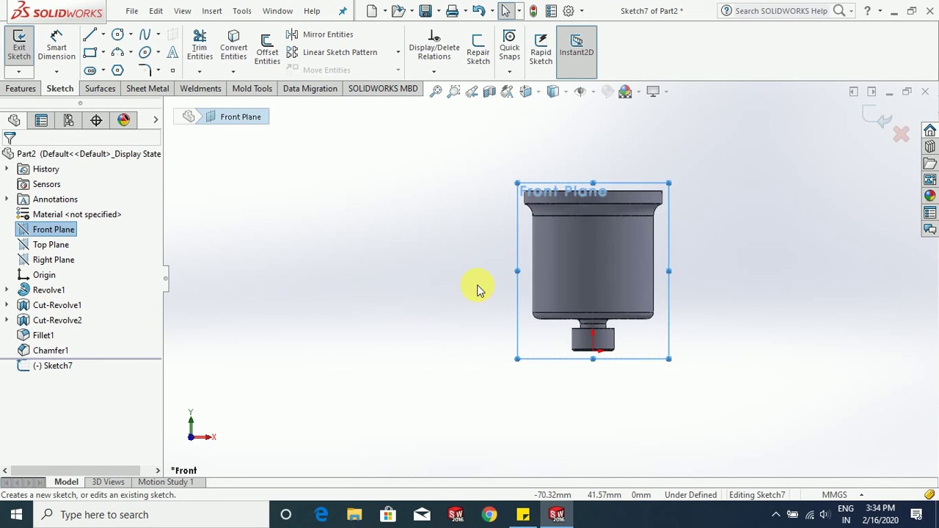
Sketch an inner L-shaped pair of lines beside the part: a horizontal line with a vertical line rising from its right end.
click(89, 35)
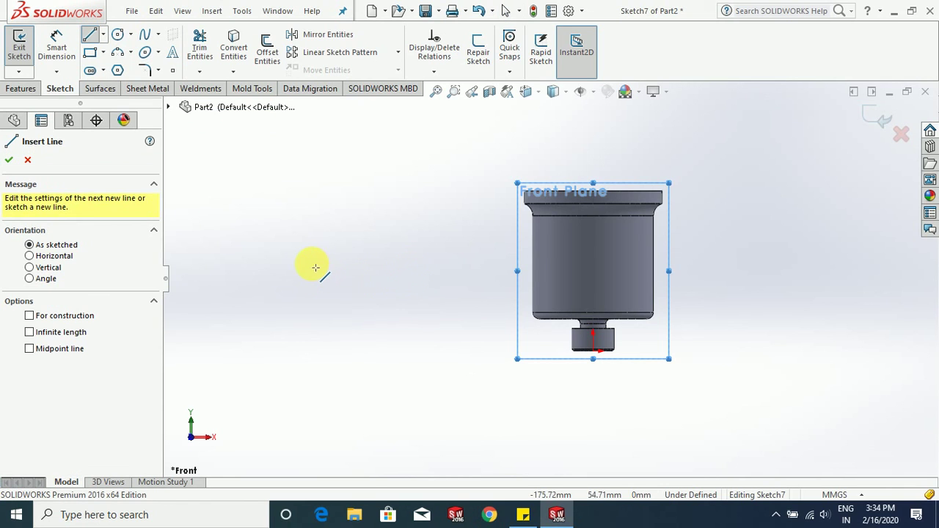
click(341, 277)
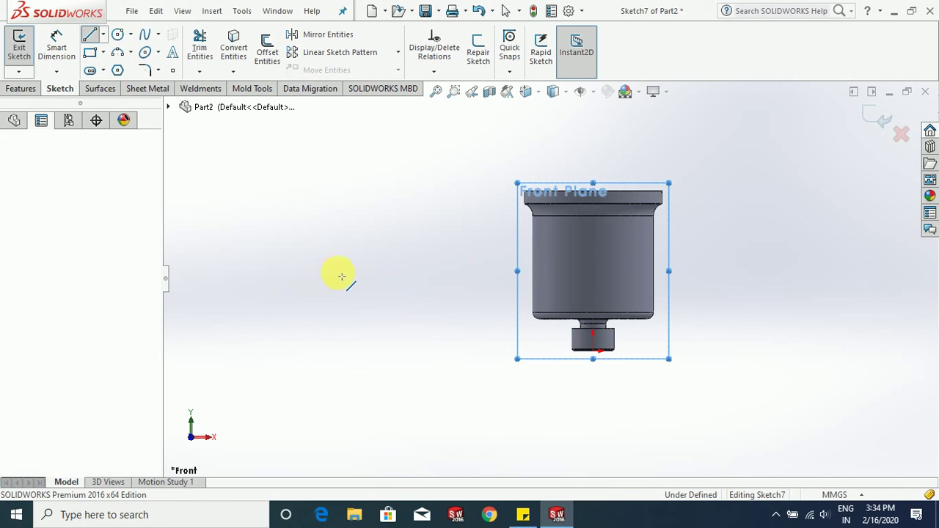
click(385, 276)
drag(387, 274, 386, 121)
click(383, 115)
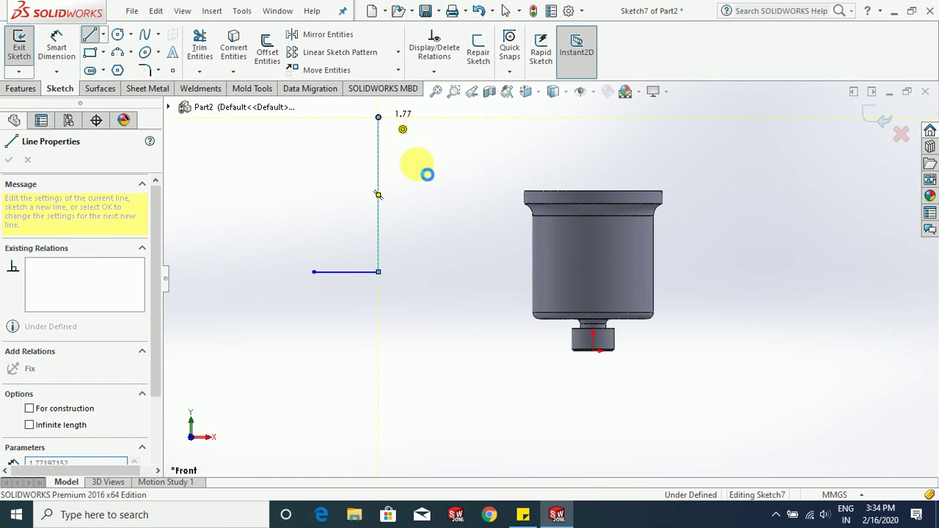
key(Escape)
Sketch an outer L below and right of the first, with a horizontal line about 79 mm and a vertical line about 140 mm.
scroll(502, 221, up, 2)
scroll(494, 209, down, 1)
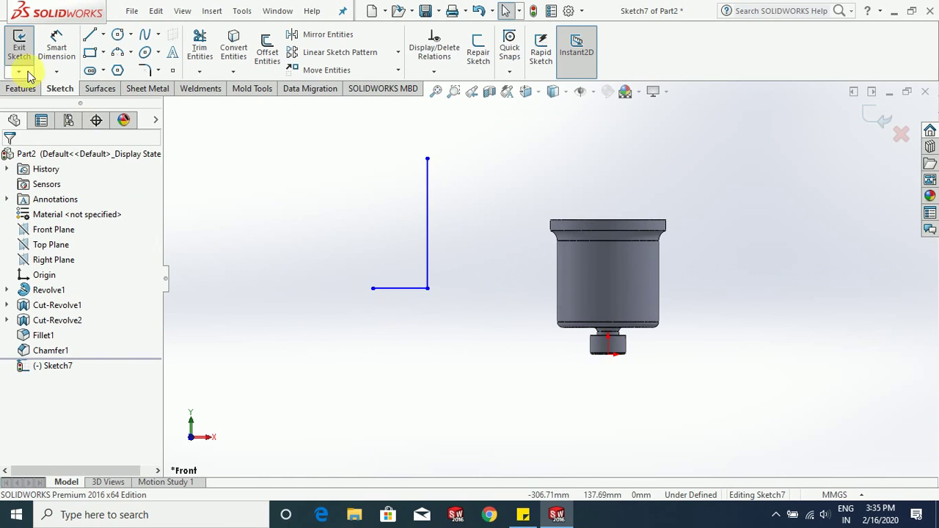
click(90, 34)
drag(374, 340, 479, 340)
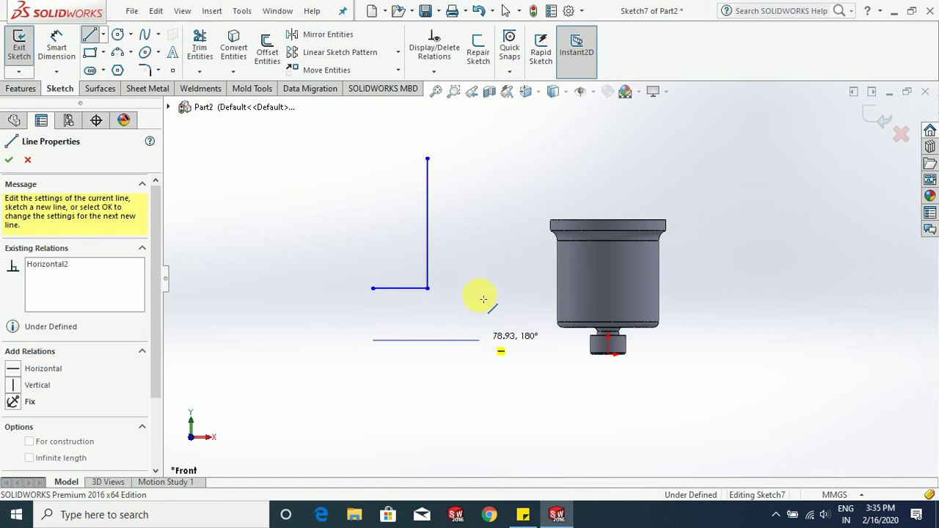
click(484, 153)
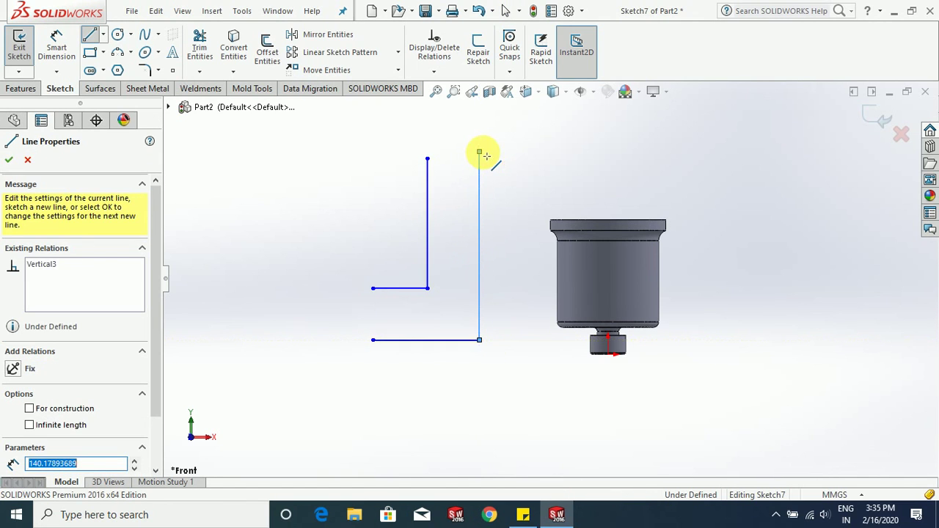
key(Escape)
key(Escape)
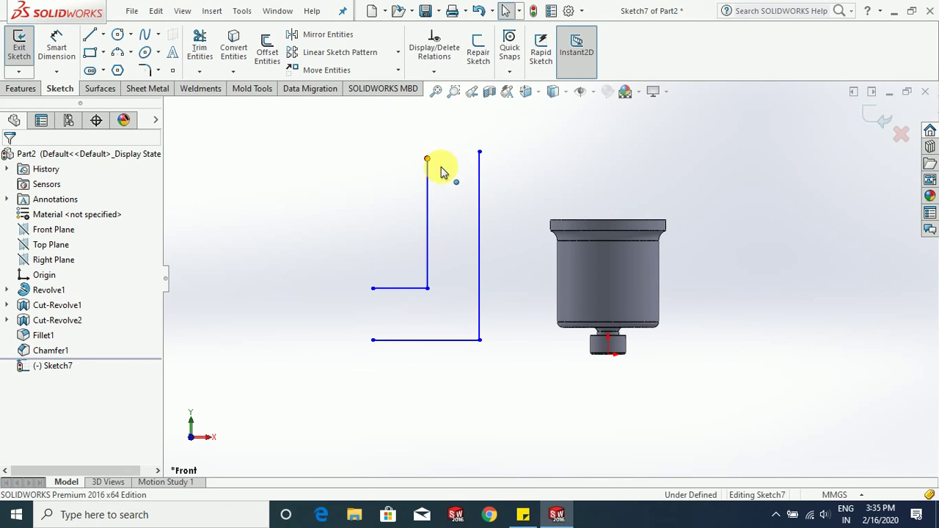
Add a horizontal relation between the upper endpoints of the two vertical lines.
click(480, 153)
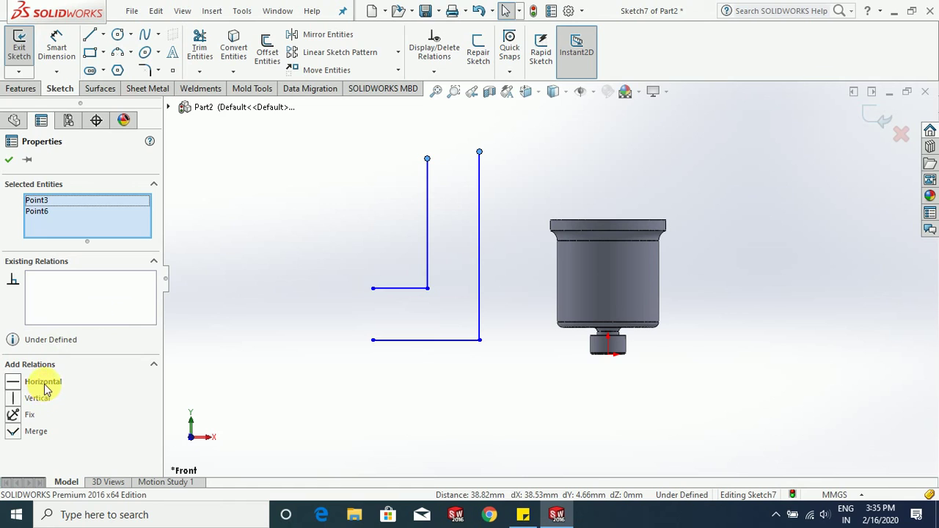
click(44, 383)
click(293, 333)
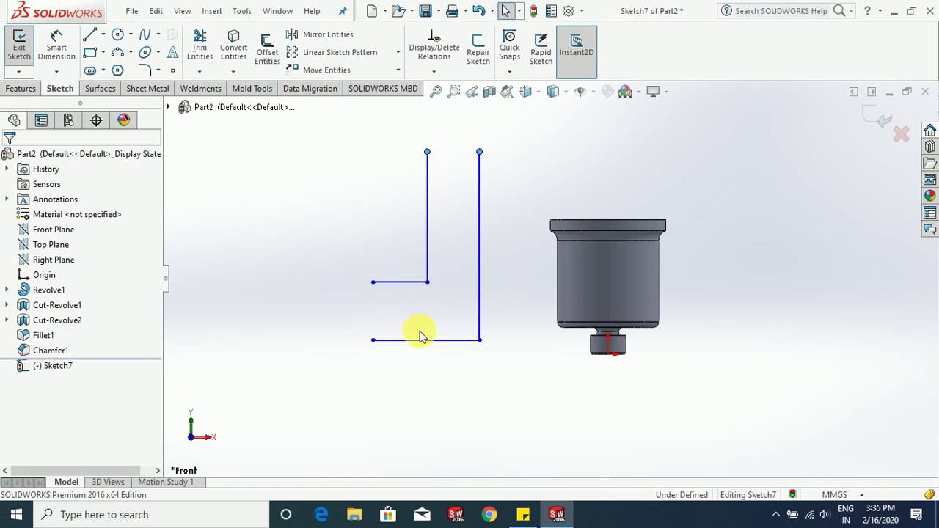
Align the left endpoints of the two horizontal lines with a vertical relation.
click(374, 339)
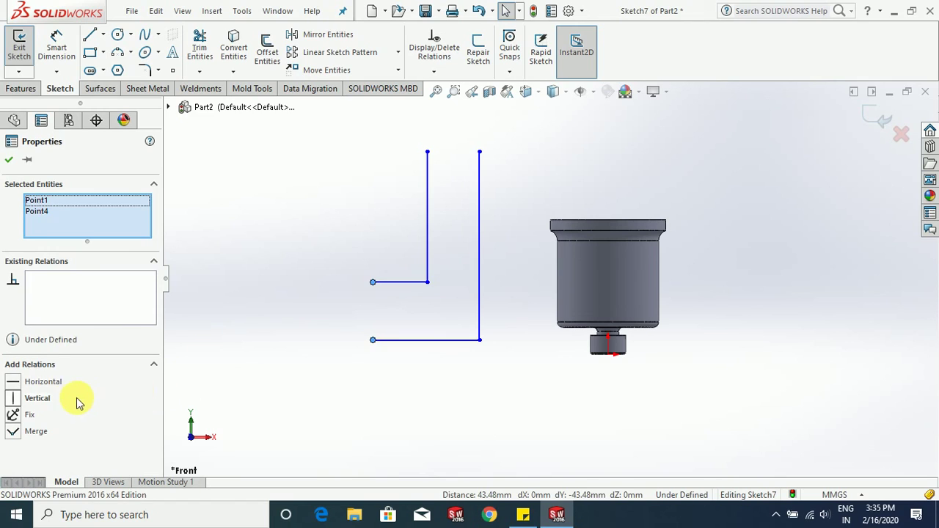